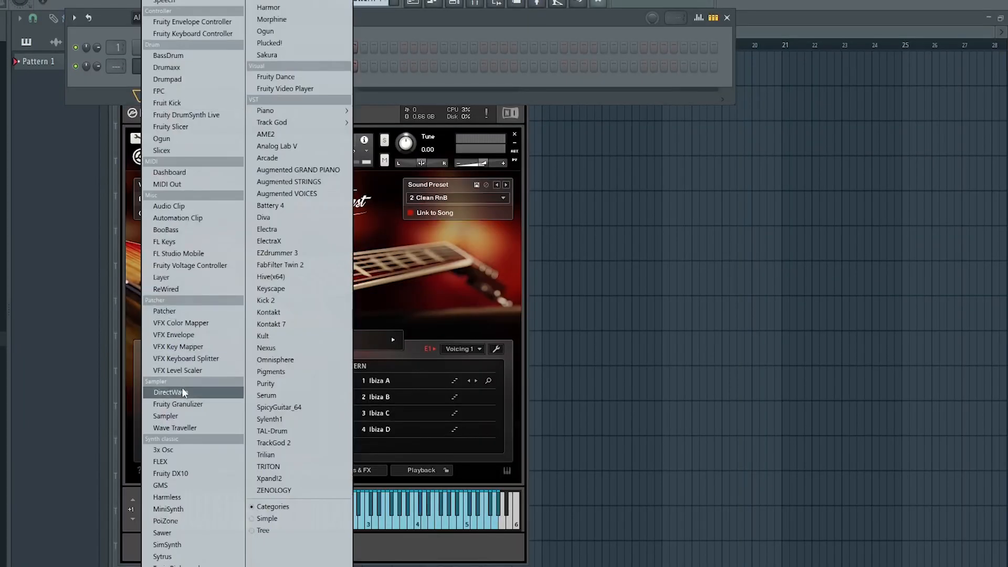
Open the piano roll for the Sampler channel
key(Escape)
right_click(174, 48)
click(226, 48)
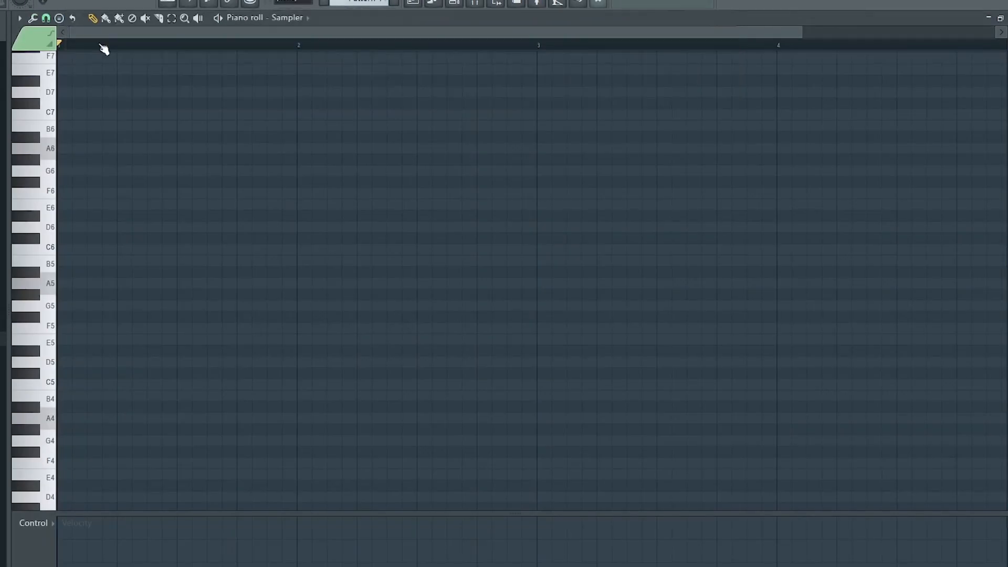
Stamp an A natural minor (Aeolian) scale starting at A3 and lengthen its notes to one bar
click(60, 21)
mouse_move(60, 23)
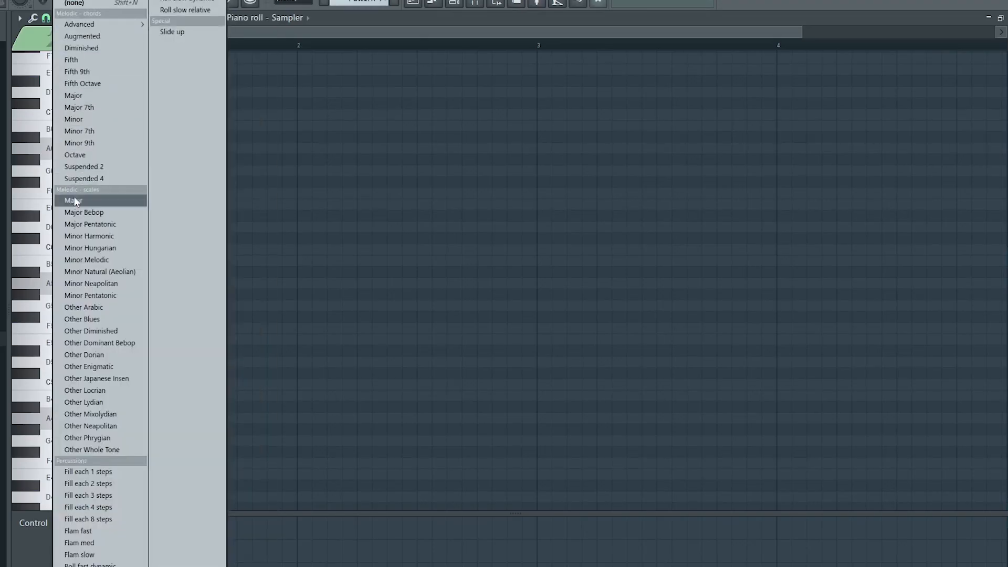
click(93, 271)
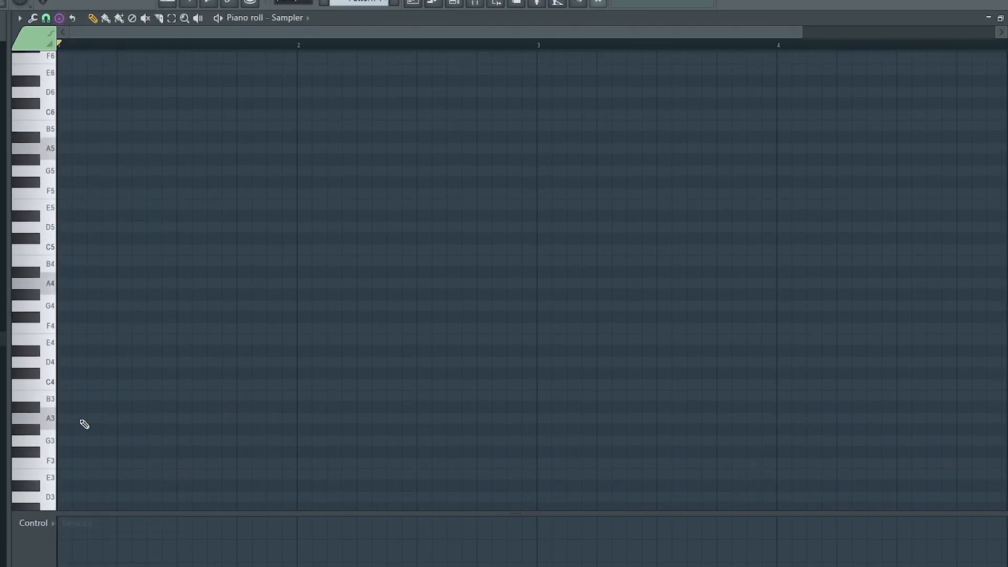
click(81, 420)
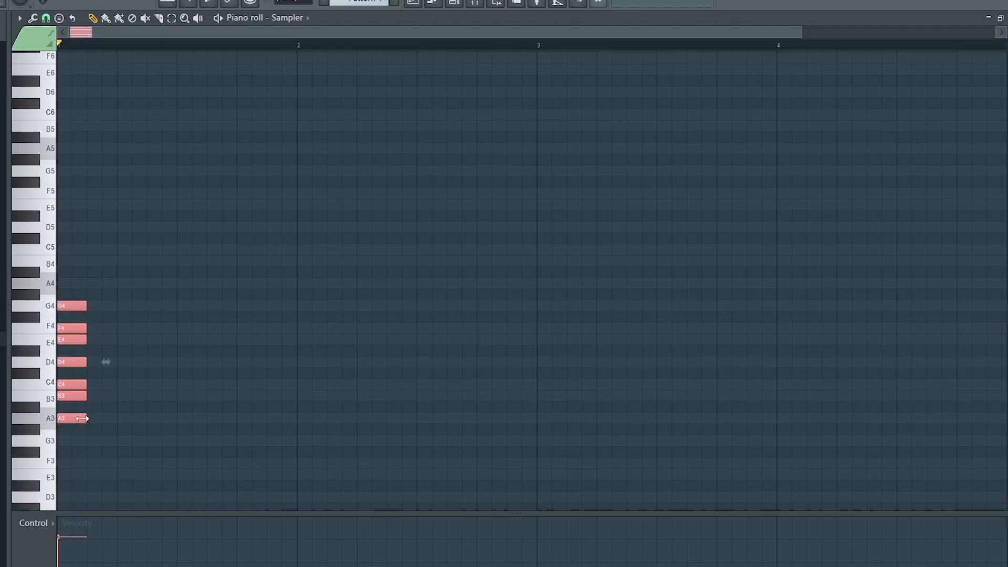
drag(81, 418, 290, 422)
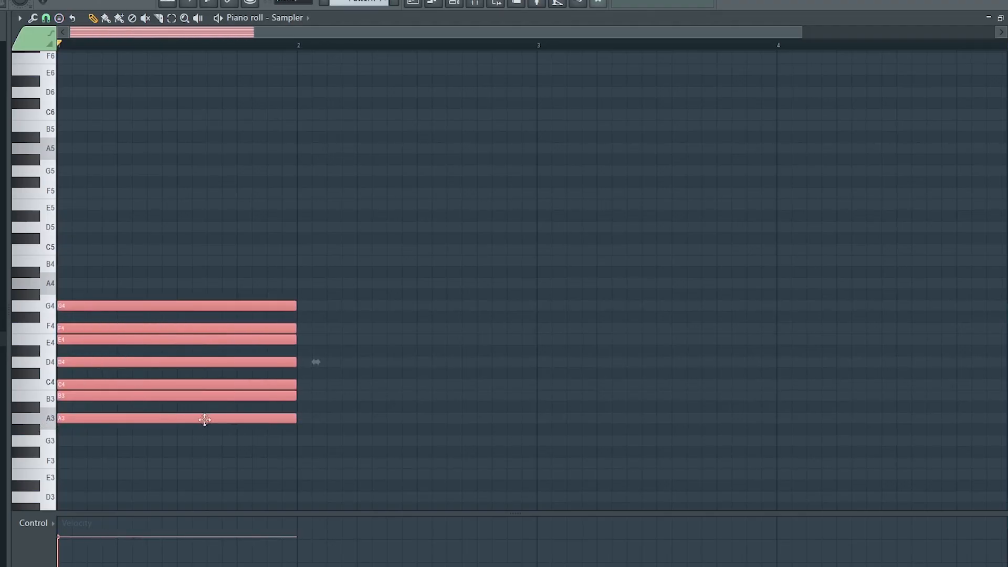
Duplicate the scale notes one and two octaves higher, aligning the copies to the start of the bar
drag(203, 419, 215, 418)
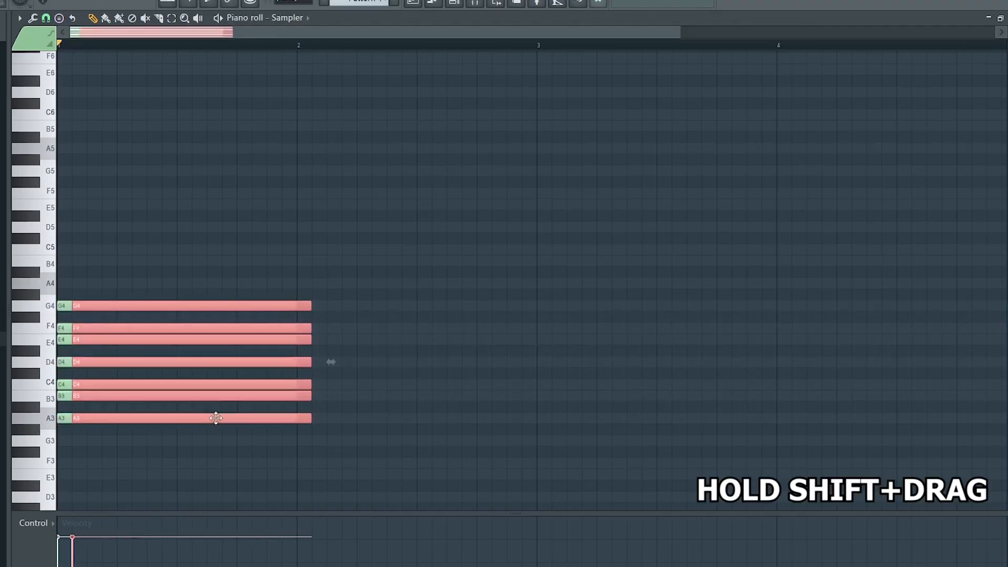
key(ctrl+Up)
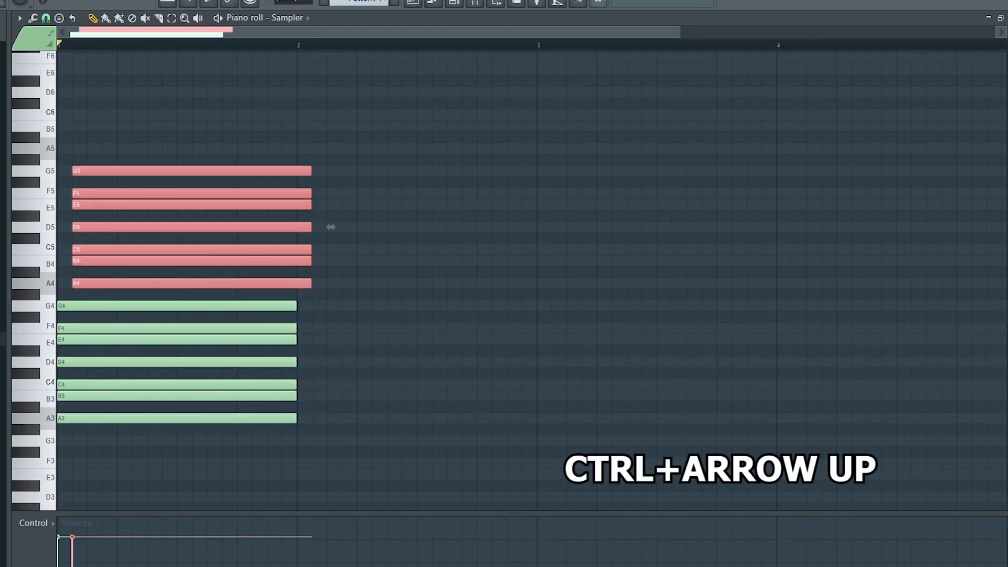
drag(165, 285, 135, 284)
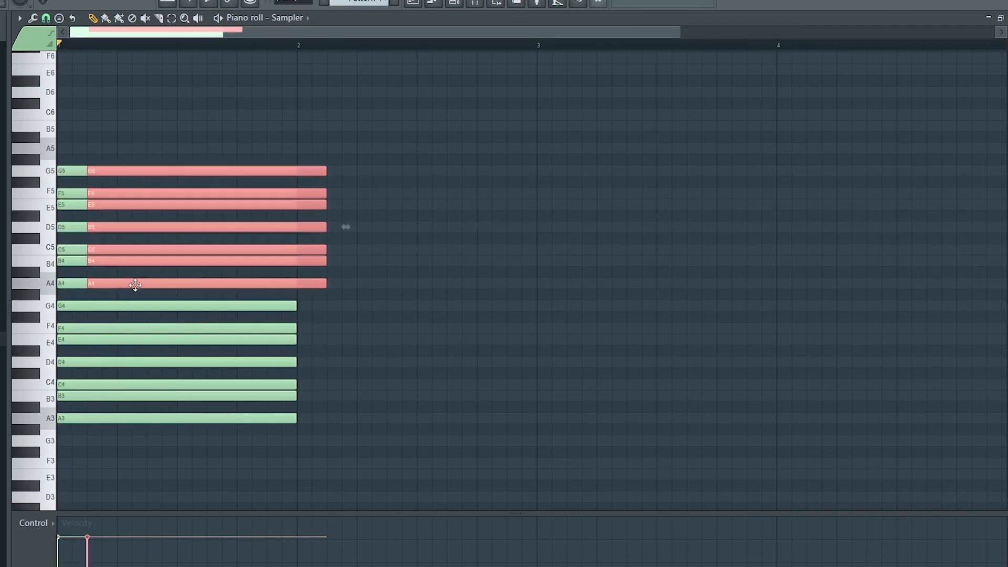
key(ctrl+Up)
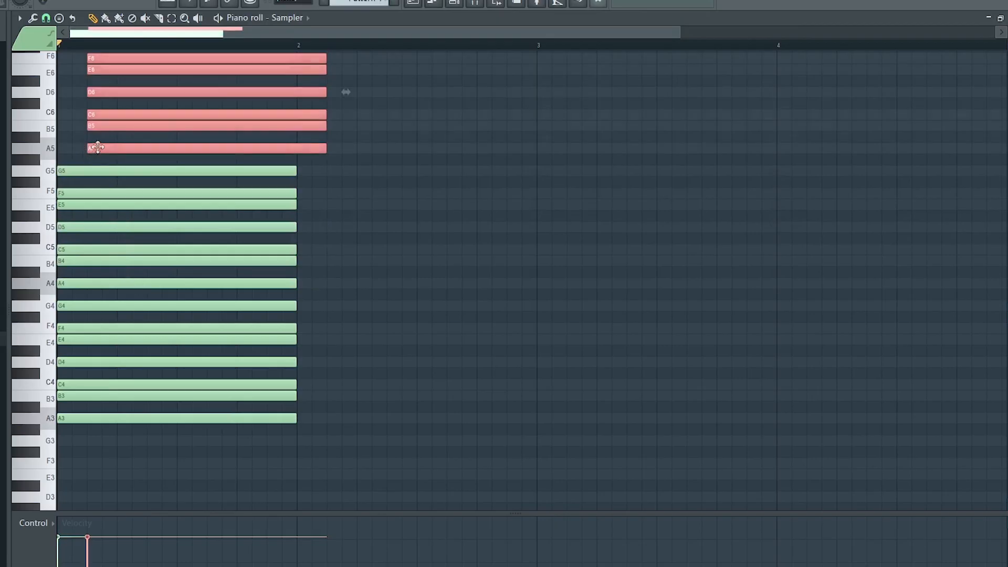
drag(98, 147, 59, 150)
scroll(404, 336, up, 4)
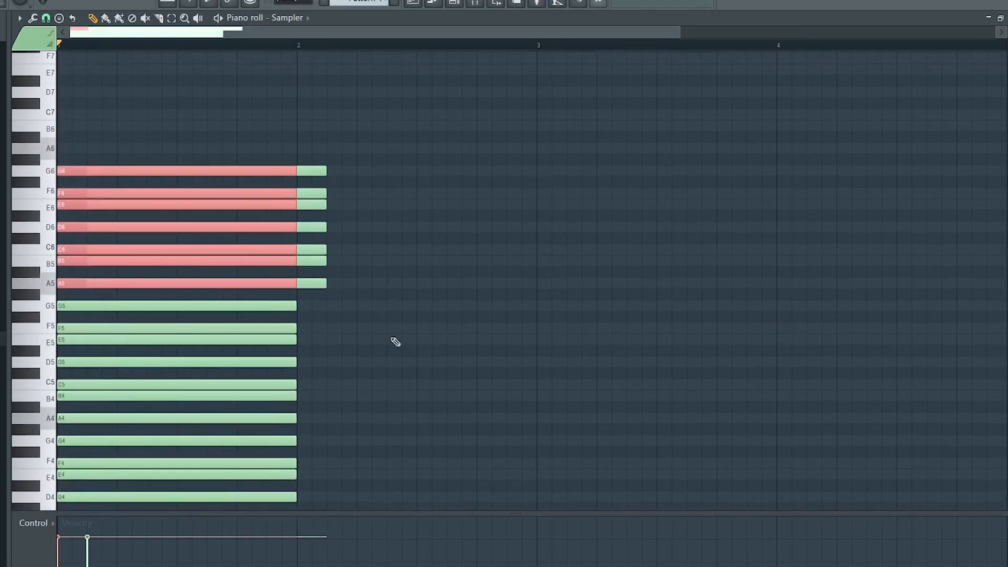
Extend all the stacked scale notes to span about eight bars
drag(313, 145, 333, 312)
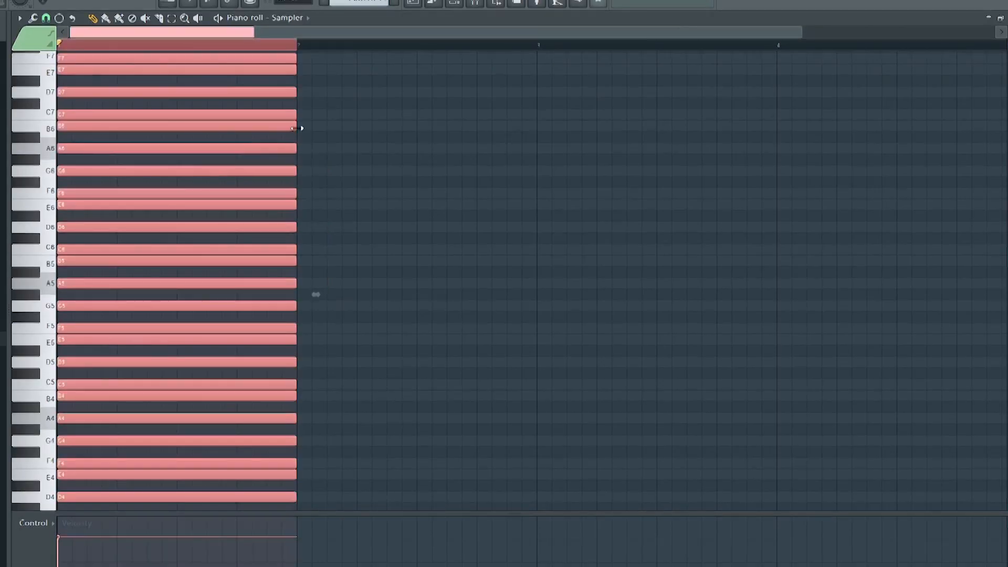
drag(295, 126, 833, 124)
scroll(580, 48, down, 3)
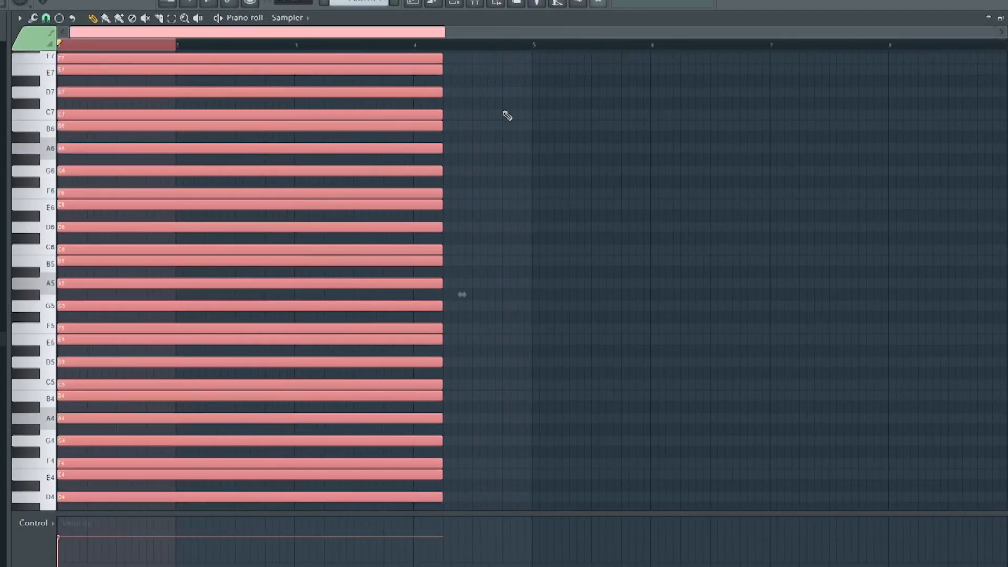
drag(443, 117, 1002, 117)
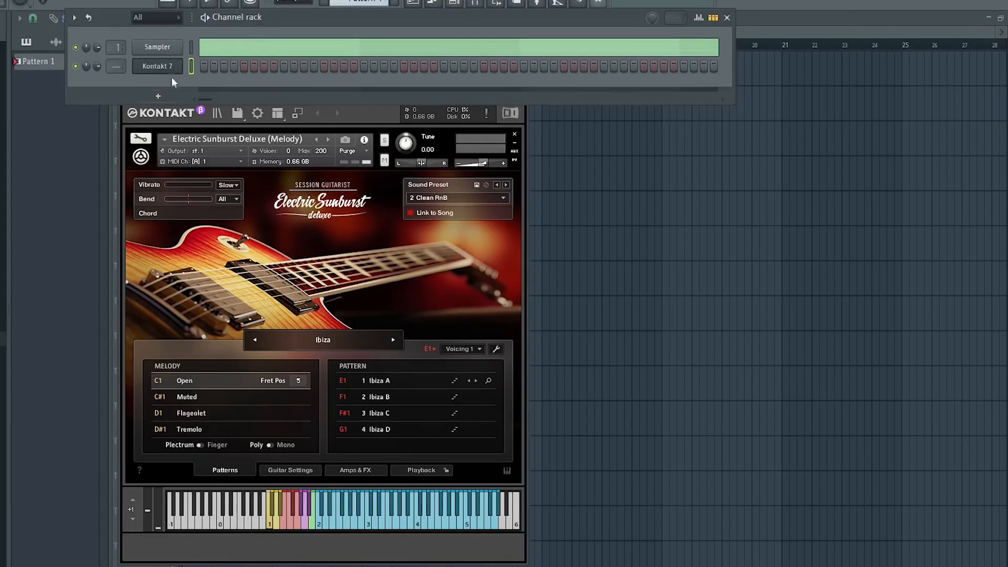
Open the Kontakt 7 piano roll, close the channel rack, and turn on ghost channels to show the scale
right_click(171, 70)
click(215, 63)
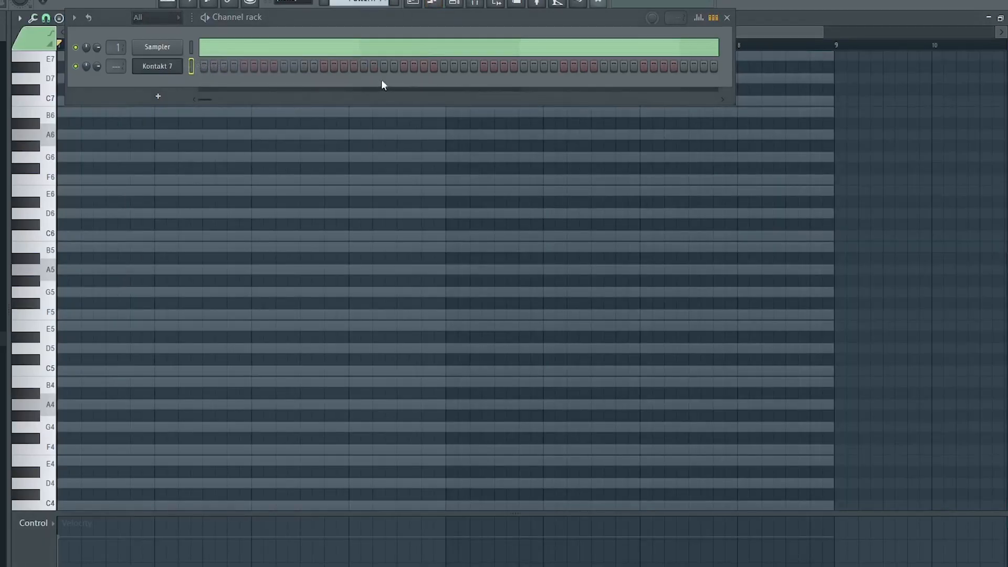
click(726, 17)
key(alt+v)
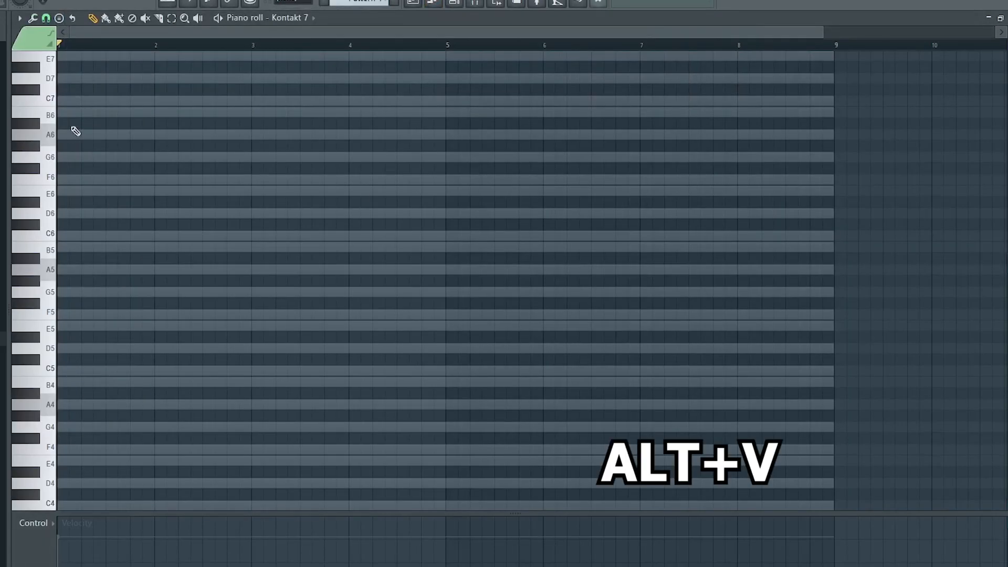
Inspect the piano roll's scale highlighting options
click(20, 18)
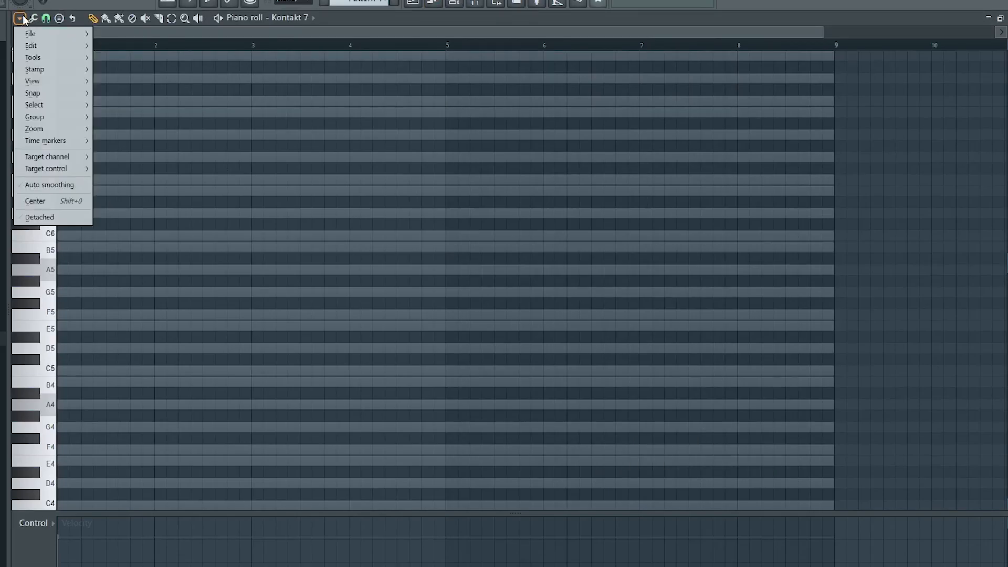
mouse_move(31, 81)
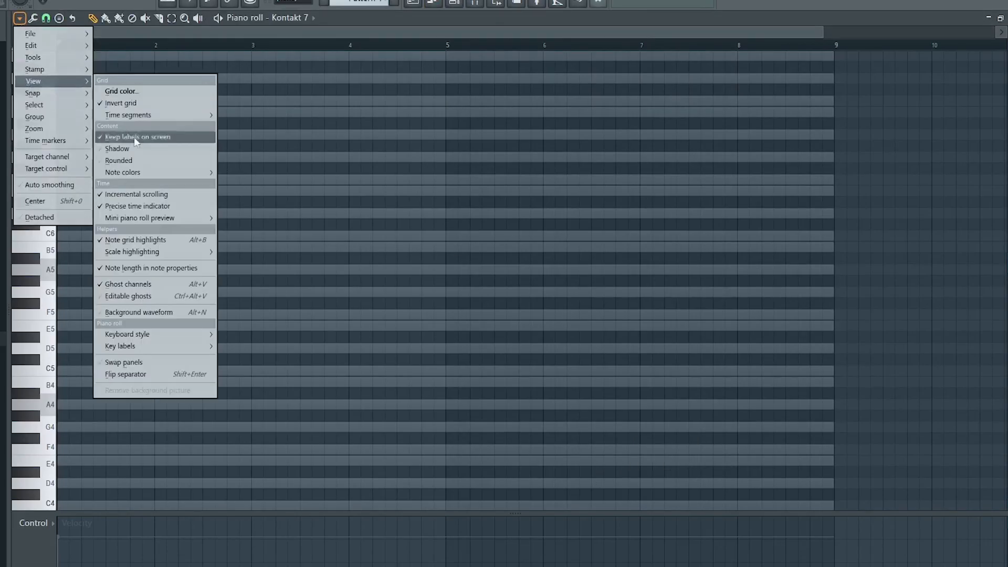
mouse_move(156, 255)
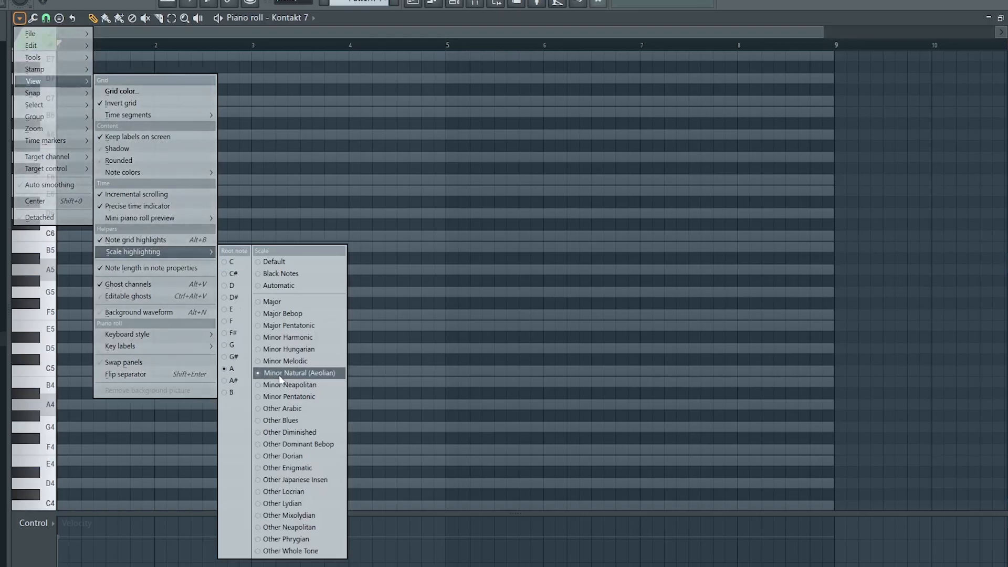
click(497, 340)
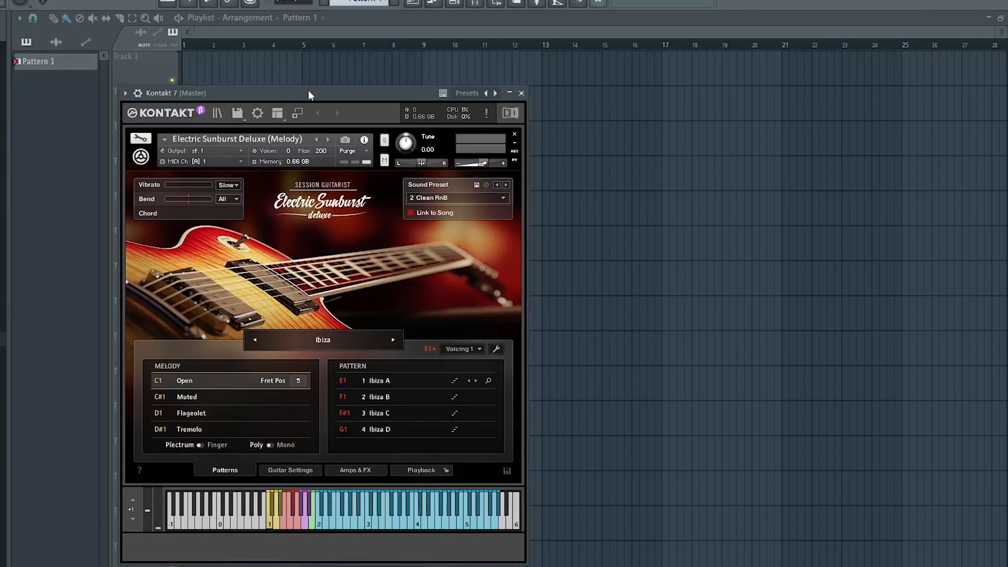
Set Kontakt's sound preset to 5 Clean Americana, switch the plectrum mode to Finger, and close the instrument window
drag(309, 94, 371, 56)
click(565, 158)
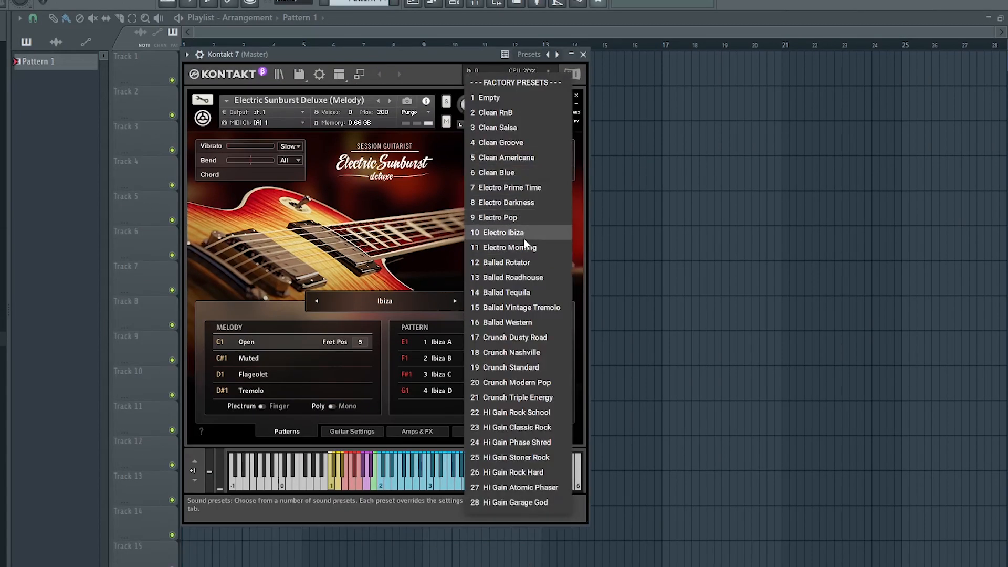
click(523, 159)
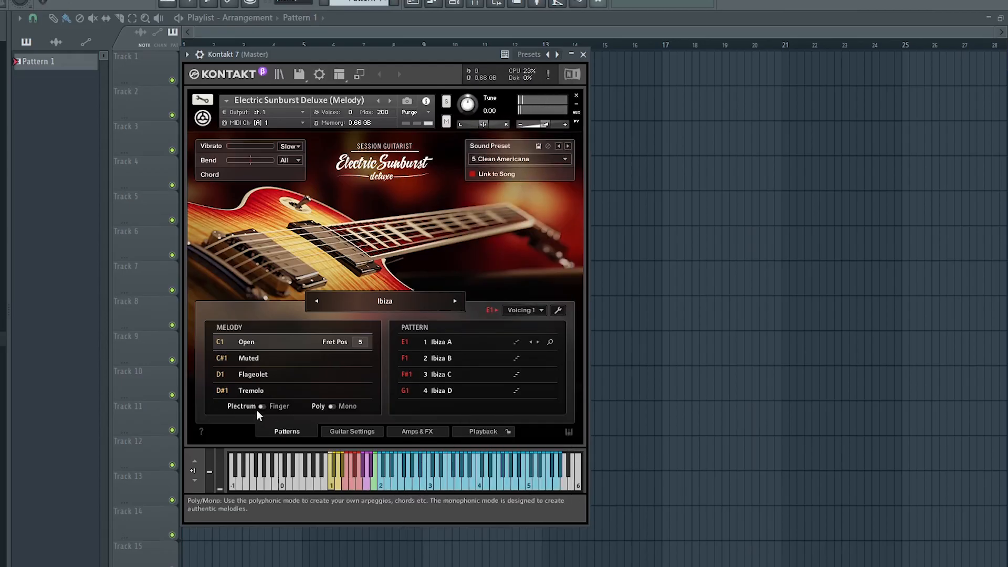
click(271, 409)
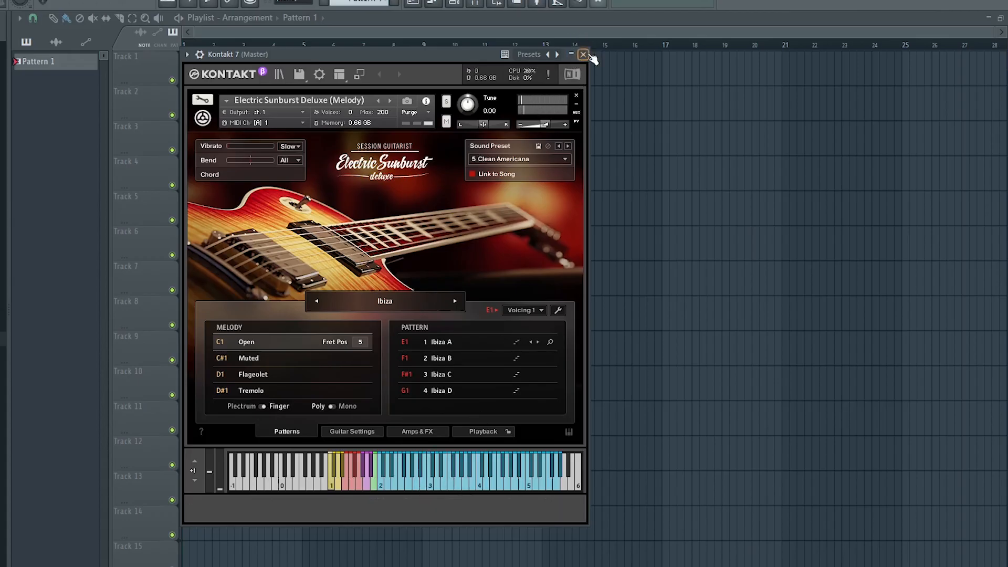
click(582, 54)
Reopen the Kontakt 7 piano roll from the channel rack
click(454, 4)
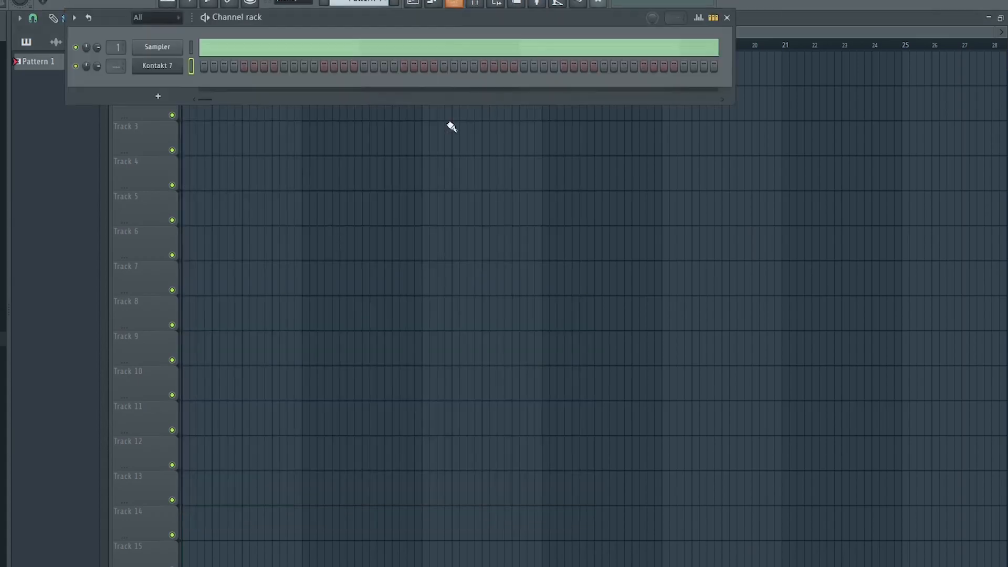
right_click(167, 72)
click(218, 65)
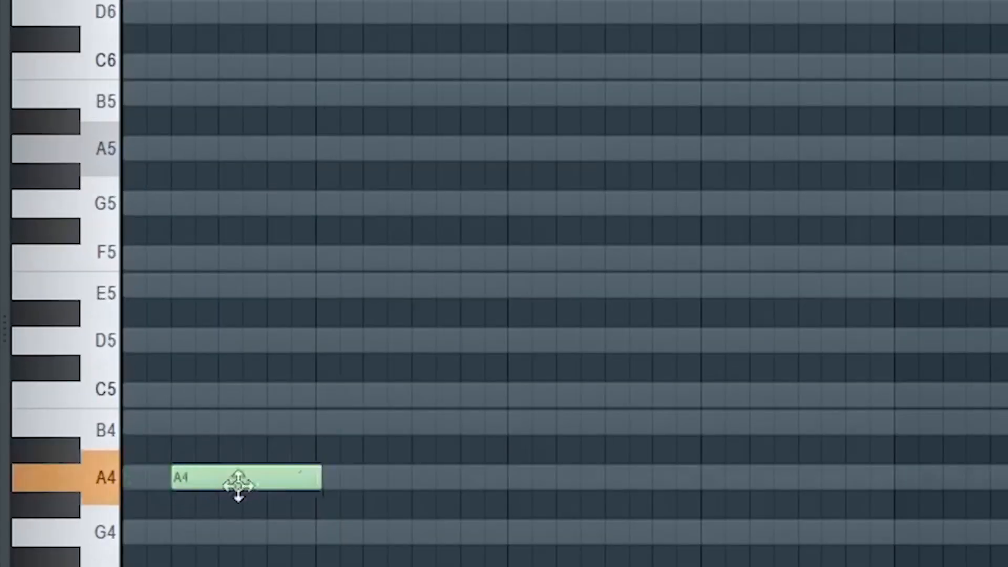
Stack scale notes A4, B4, C5, D5, E5, F5 and G5 in the first bar
mouse_move(238, 486)
mouse_down()
mouse_move(108, 480)
mouse_move(180, 473)
mouse_up()
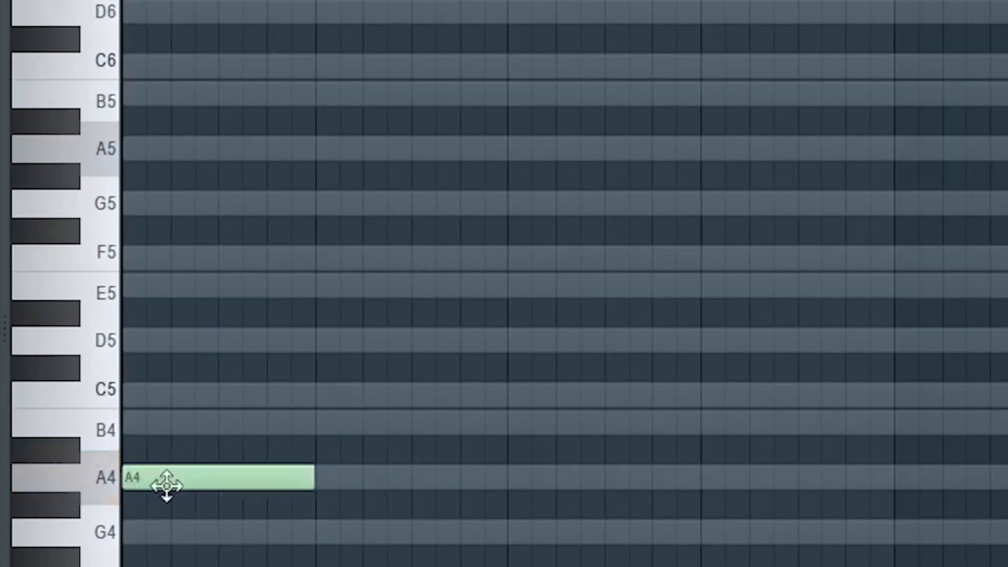
click(157, 427)
click(162, 393)
click(157, 341)
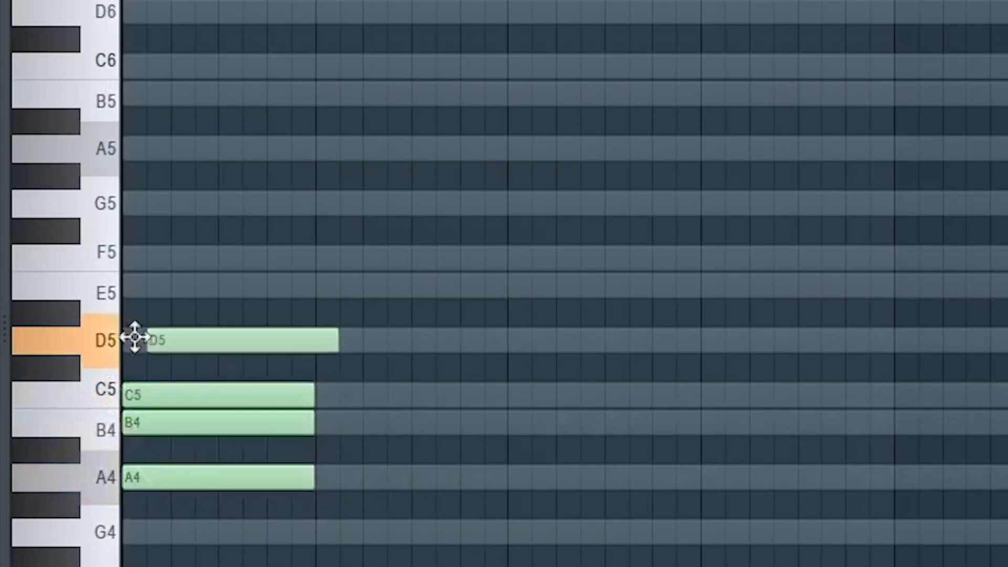
click(128, 285)
click(129, 258)
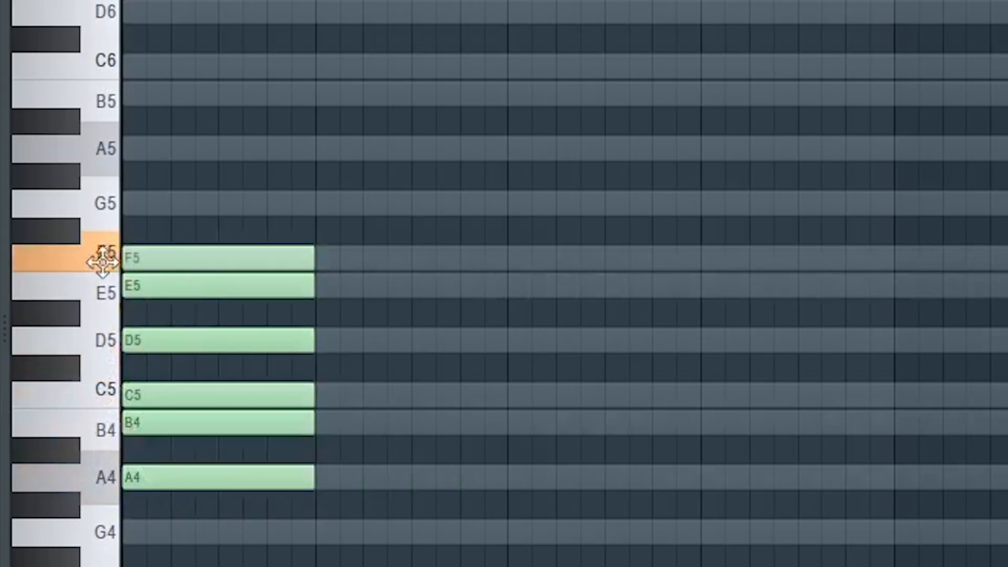
drag(157, 209, 90, 216)
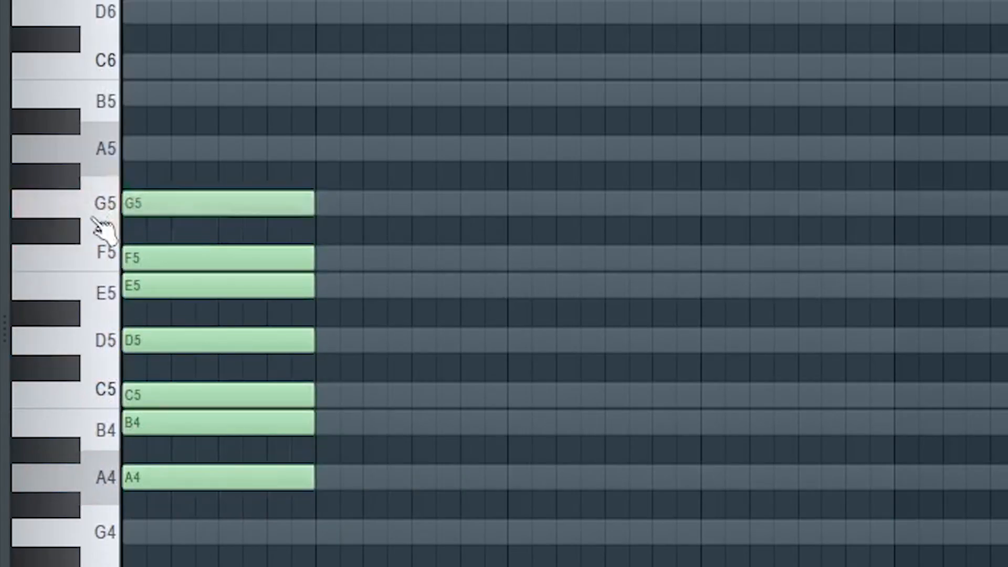
Keep A4, F5 and G5 from the stack, moving G5 into the second bar
drag(384, 509, 118, 487)
drag(360, 242, 162, 196)
drag(342, 258, 257, 270)
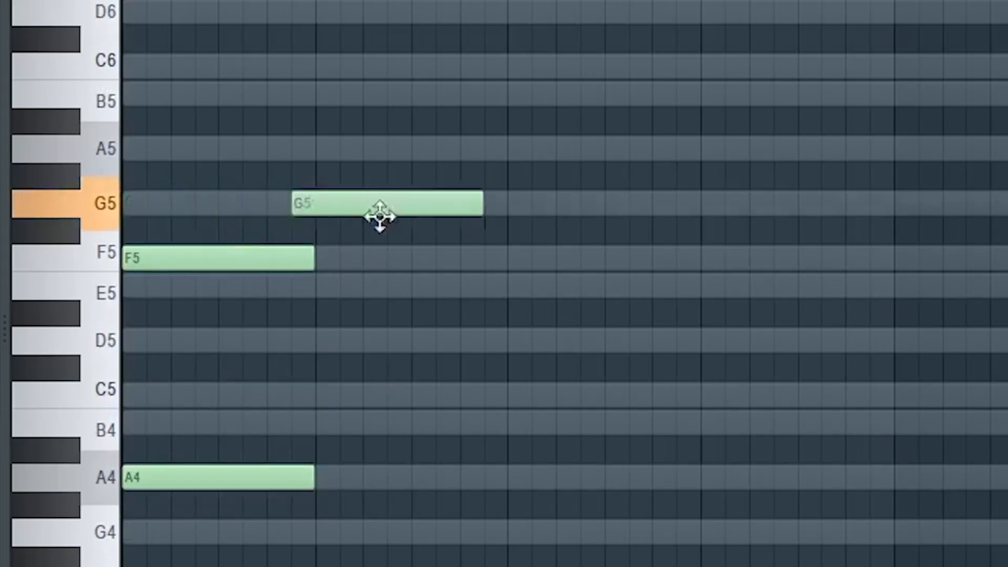
drag(380, 214, 372, 210)
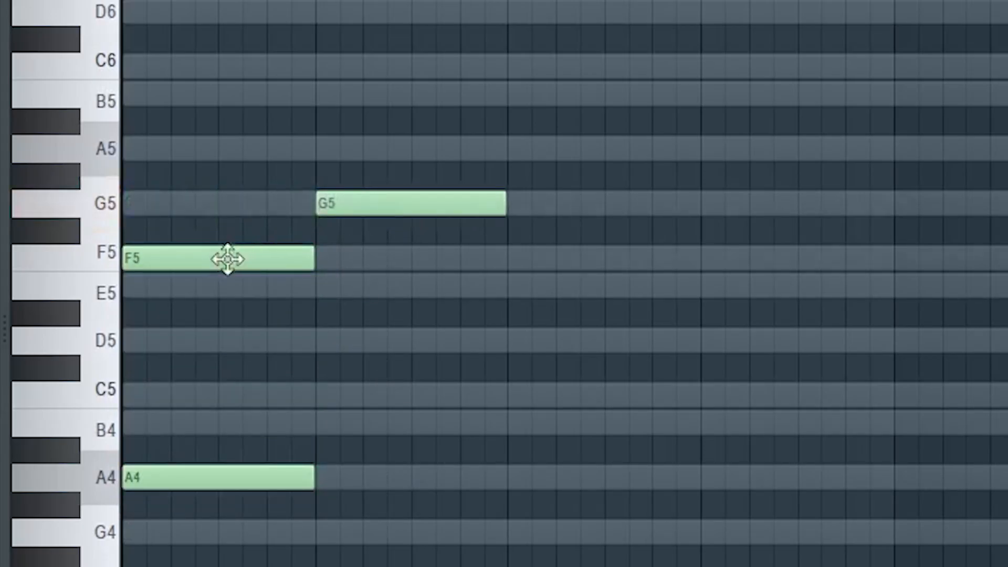
Arrange the root notes as A4, G4, F4 and G4 across the four bars for a 1-7-6-7 progression
drag(227, 259, 623, 257)
drag(361, 202, 742, 198)
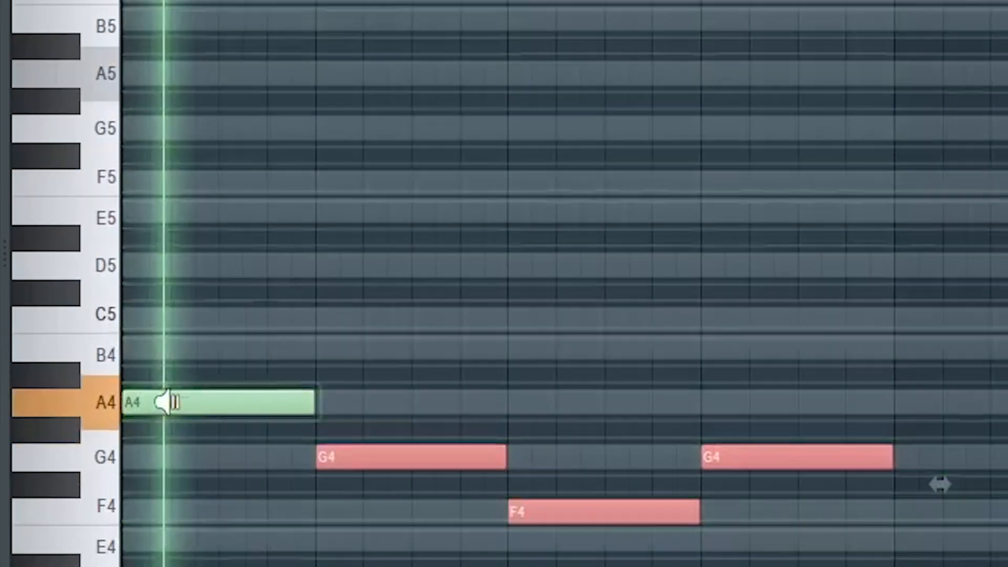
drag(167, 402, 837, 464)
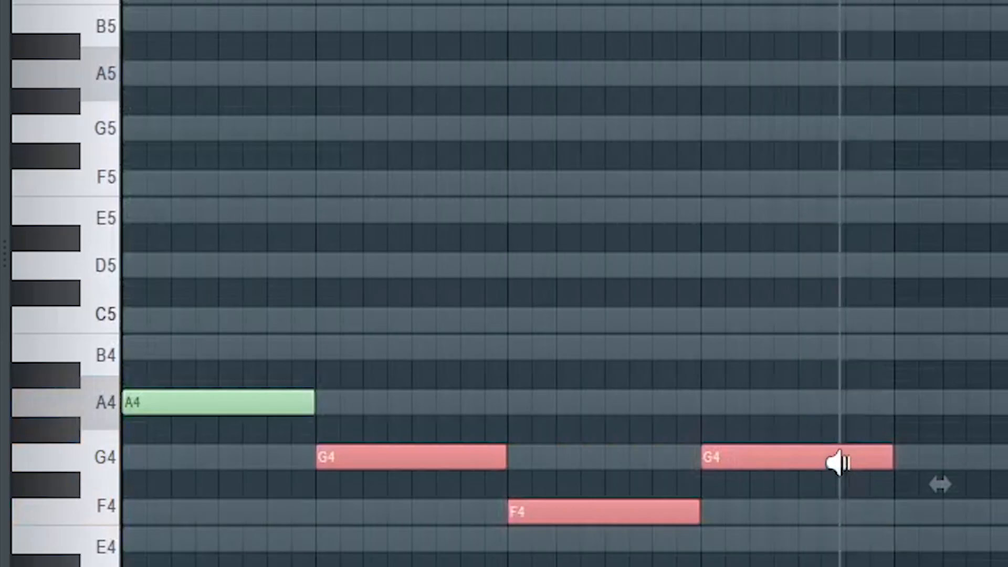
Add C5 and E5 above A4 to build the first bar's chord
click(420, 370)
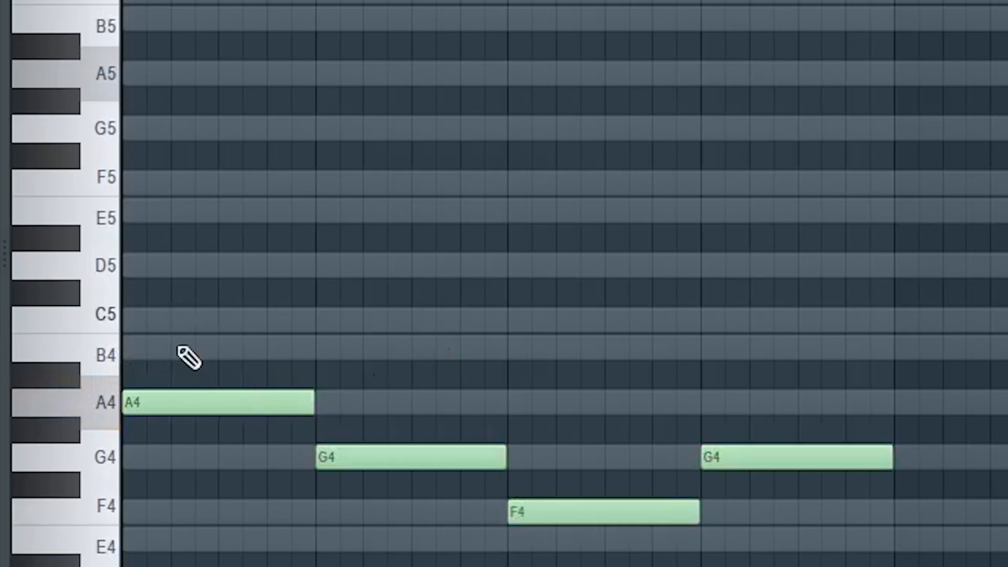
click(200, 320)
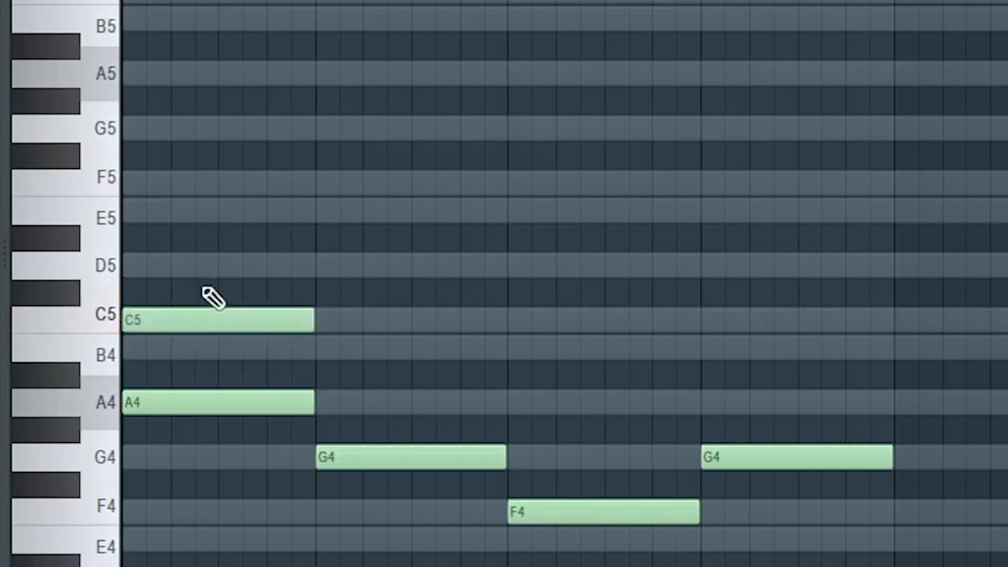
click(164, 215)
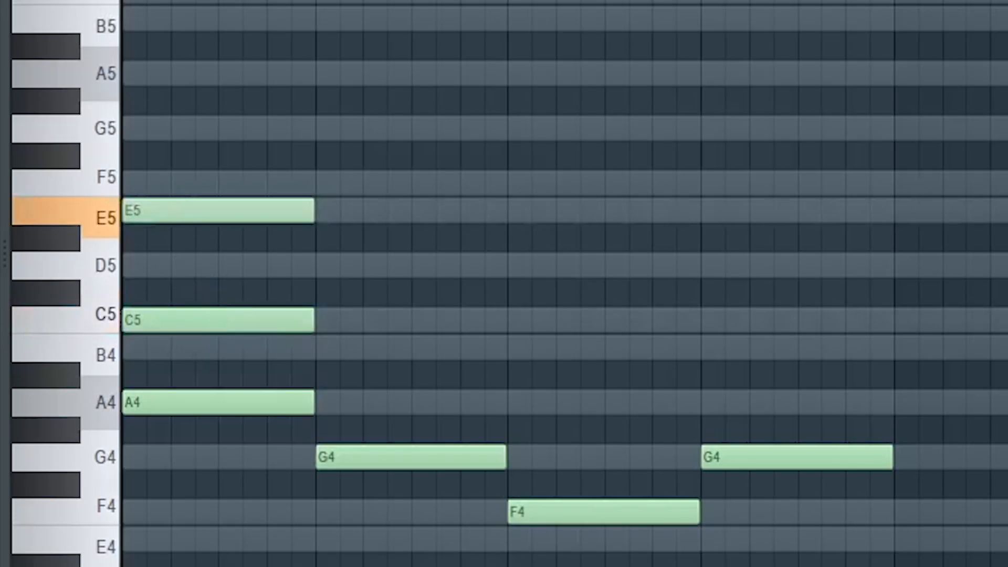
Add B4 and D5 above the second bar's G4, and A4 and C5 above the third bar's F4
click(317, 348)
click(329, 265)
click(513, 402)
click(512, 317)
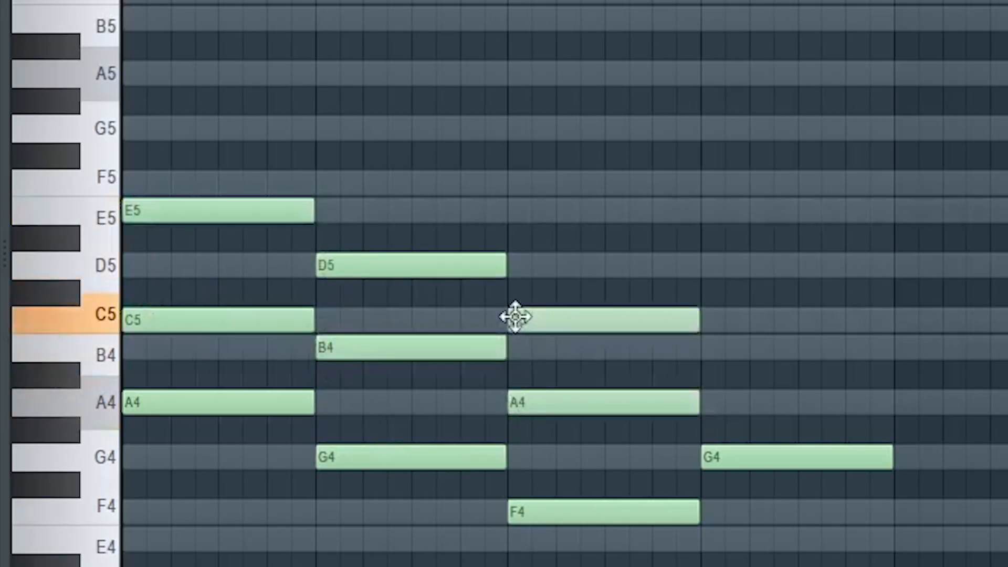
Add B4 and D5 above the fourth bar's G4, then audition the chords in the grid
click(704, 347)
click(708, 260)
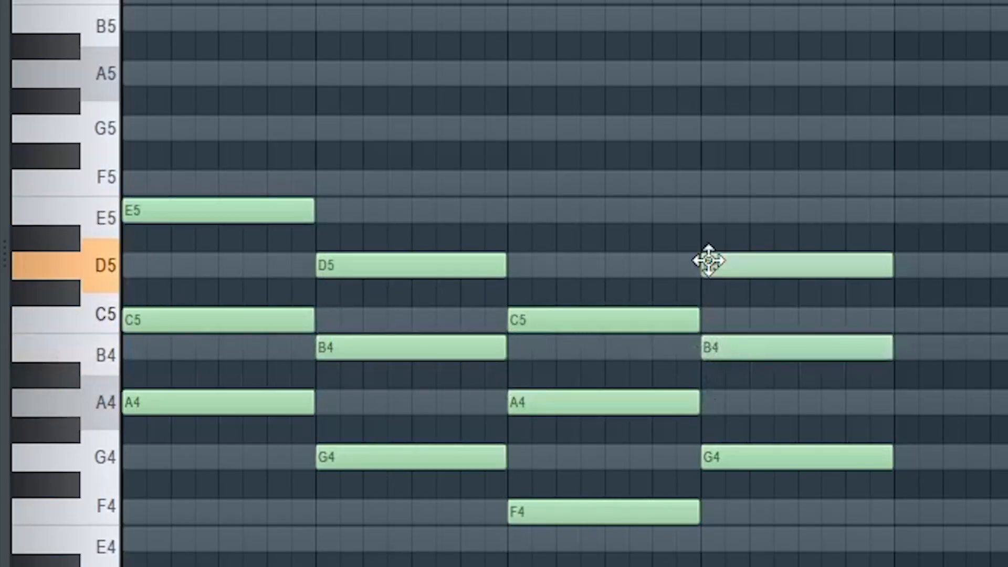
click(220, 130)
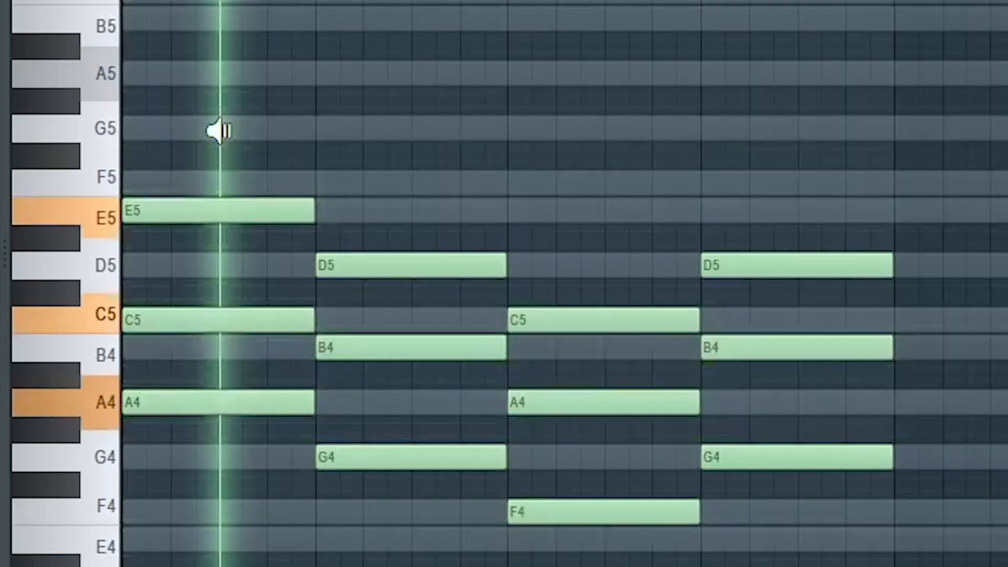
drag(219, 130, 769, 191)
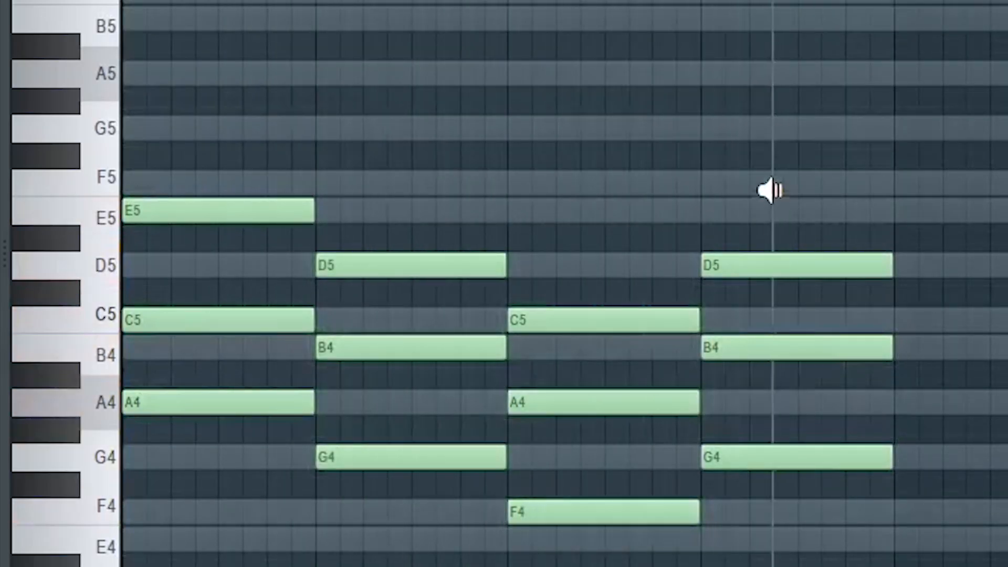
Raise C5 in bar one, B4 in bars two and four, and A4 in bar three by one octave
click(241, 315)
ctrl+click(435, 348)
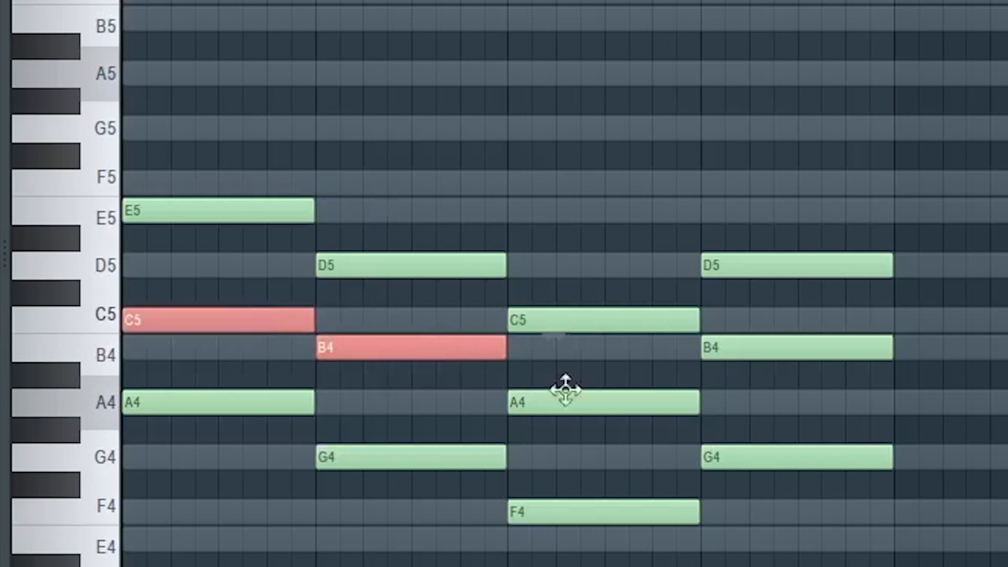
ctrl+click(565, 402)
ctrl+click(782, 348)
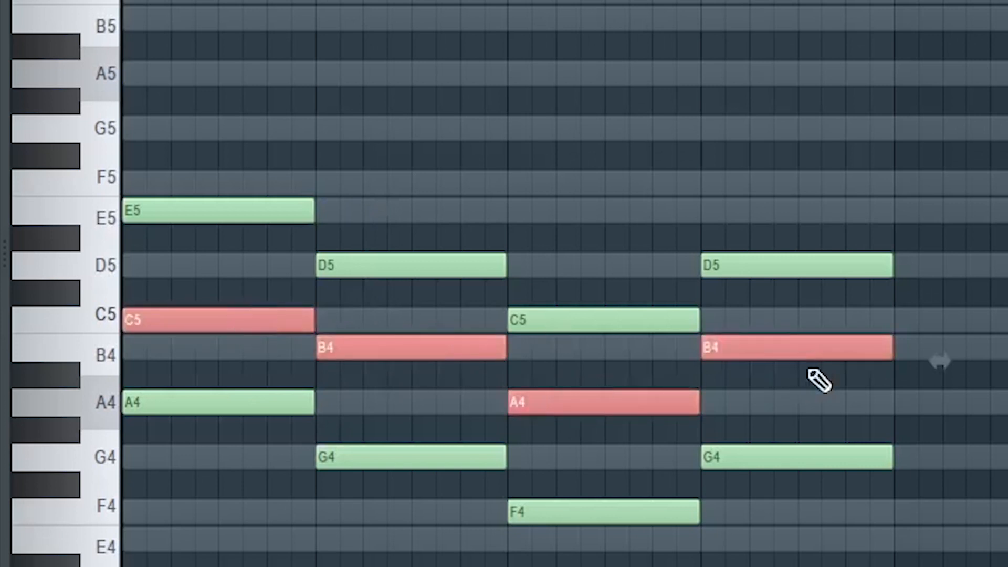
key(ctrl+Up)
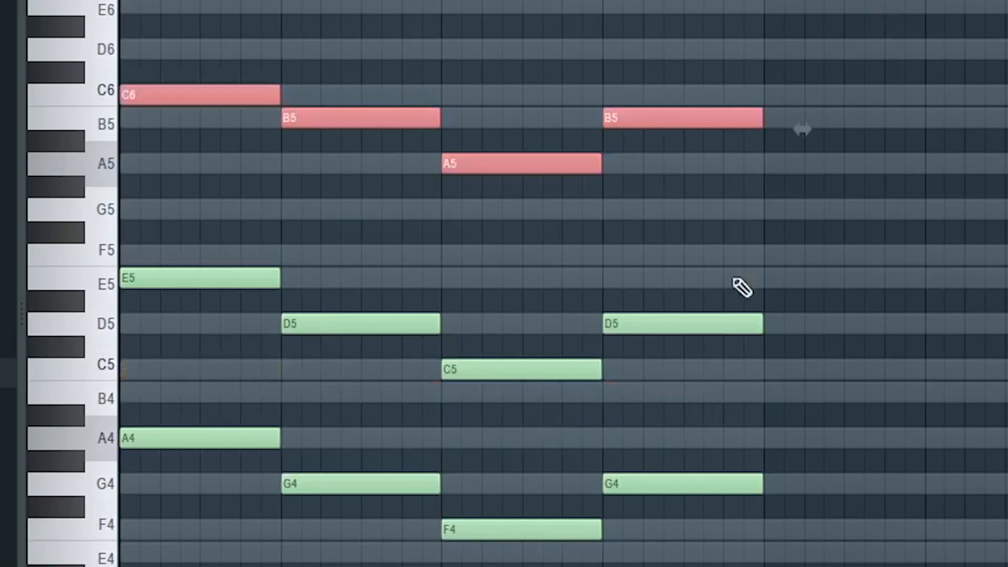
Copy the root notes A4, G4, F4 and G4 an octave higher into each bar's chord
key(ctrl+d)
drag(117, 419, 1005, 564)
mouse_move(212, 448)
mouse_down()
mouse_move(232, 448)
mouse_move(214, 174)
mouse_up()
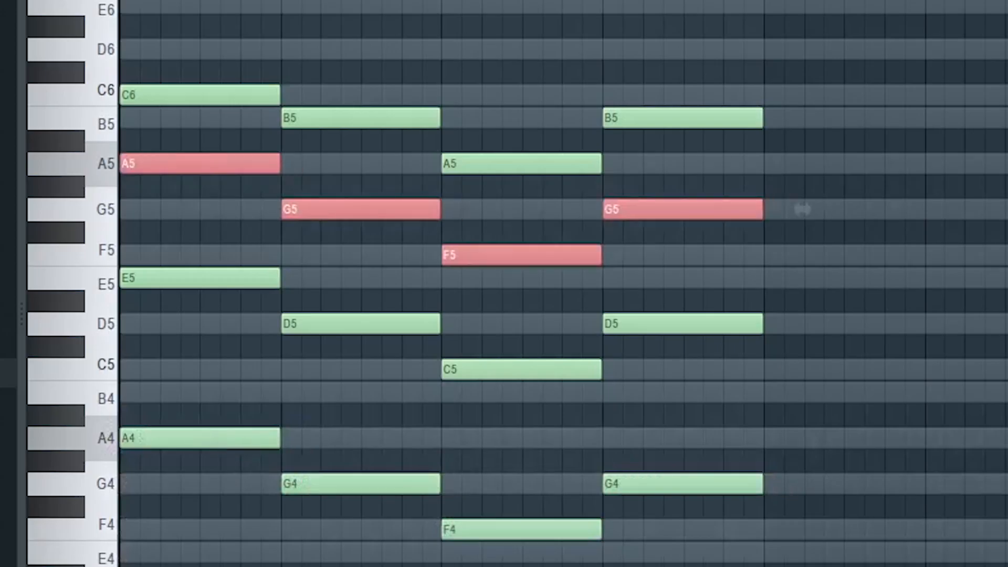
Strum the first bar's chord with the Strumizer by raising its start time, preview it, and accept
scroll(563, 283, up, 4)
key(ctrl+d)
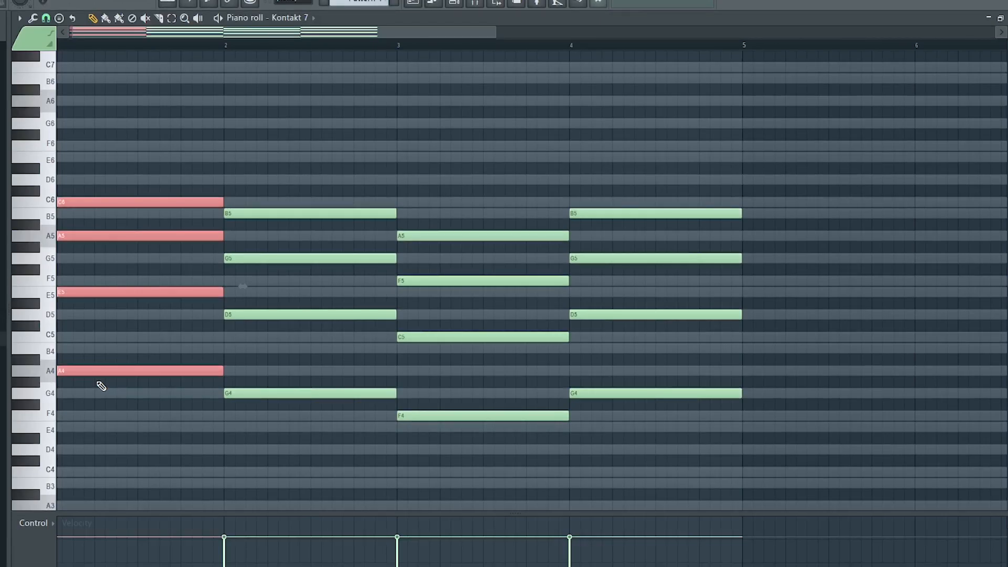
key(alt+s)
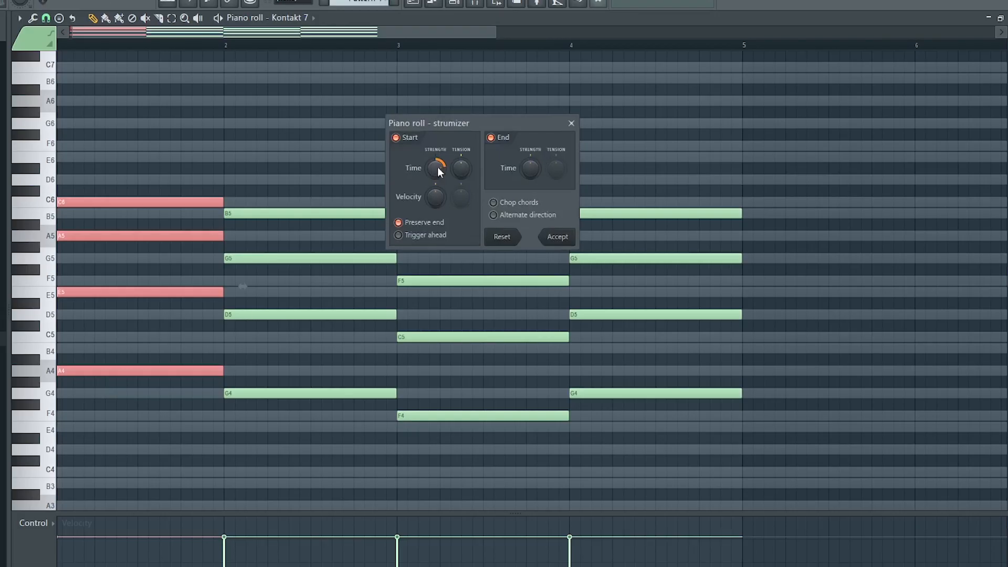
drag(437, 169, 437, 152)
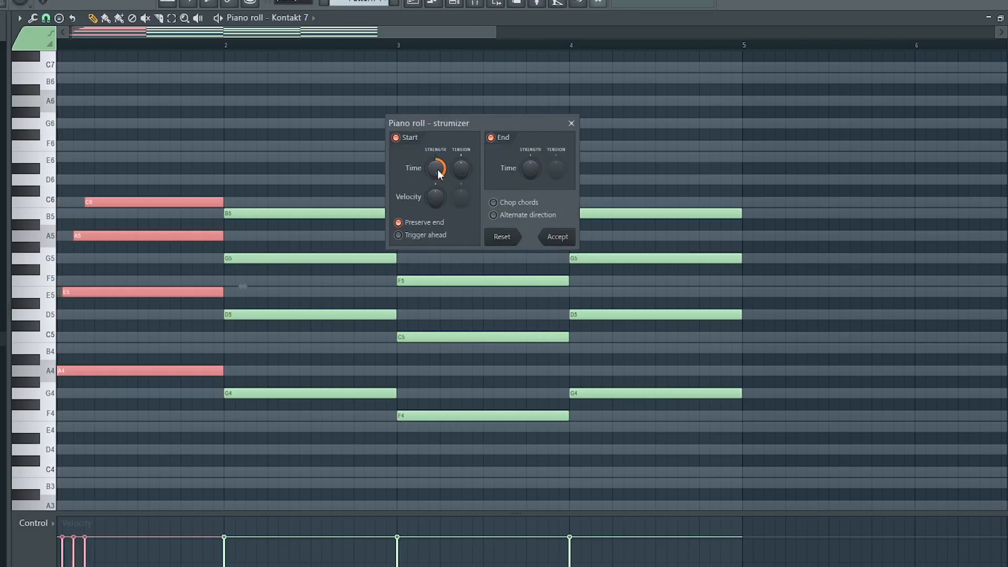
key(space)
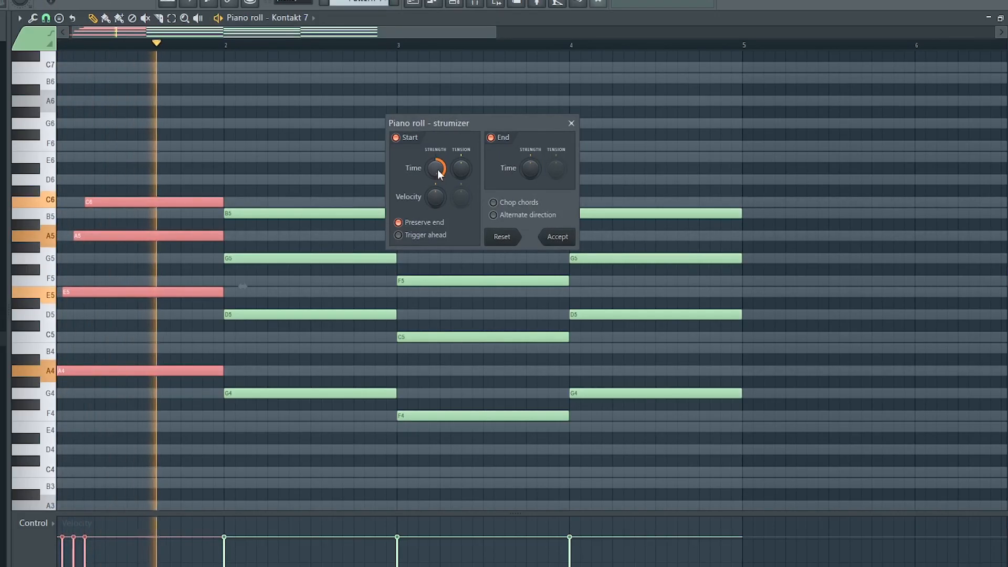
key(space)
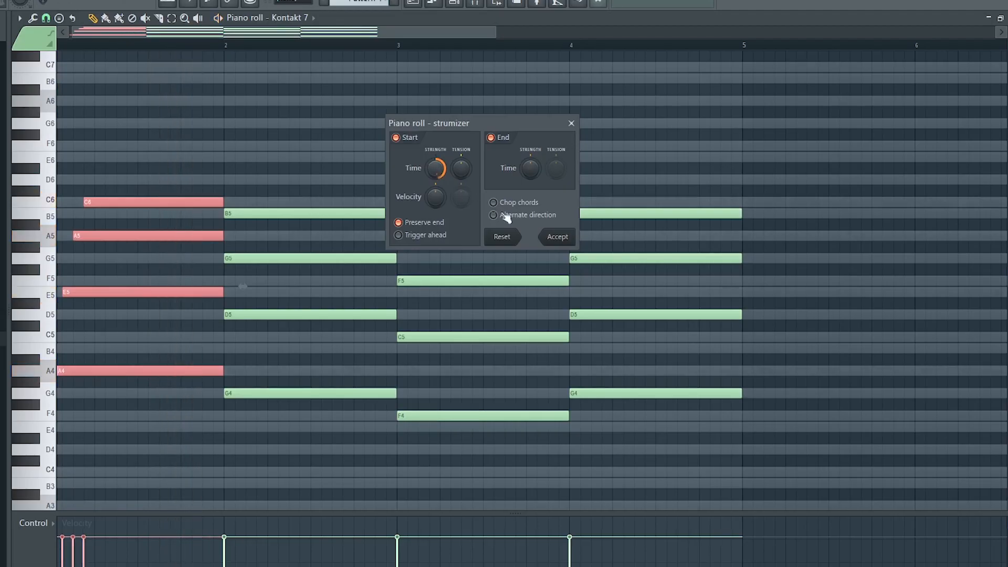
click(557, 237)
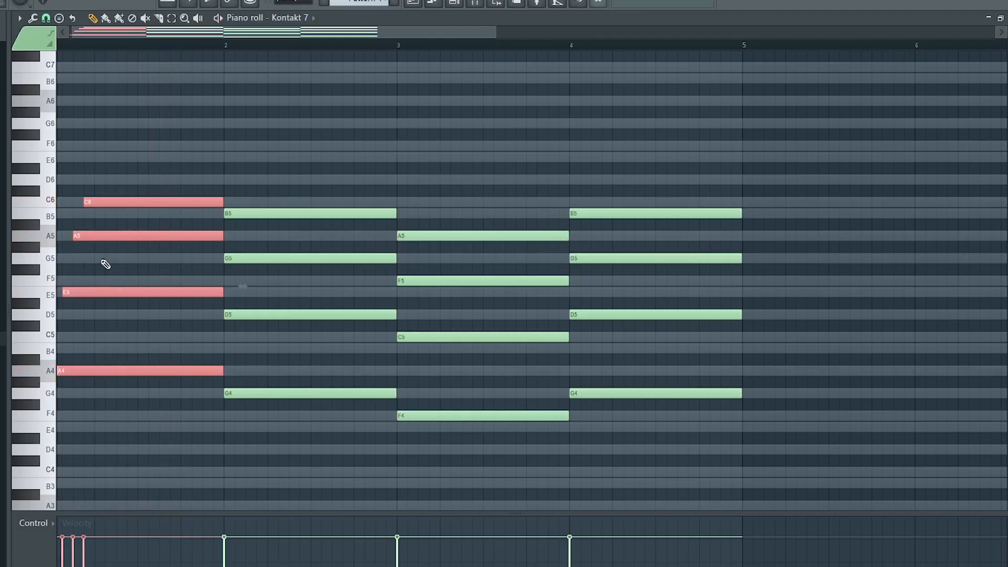
Slice the first bar's A5, E5 and A4 notes partway through and play the result
drag(98, 275, 106, 236)
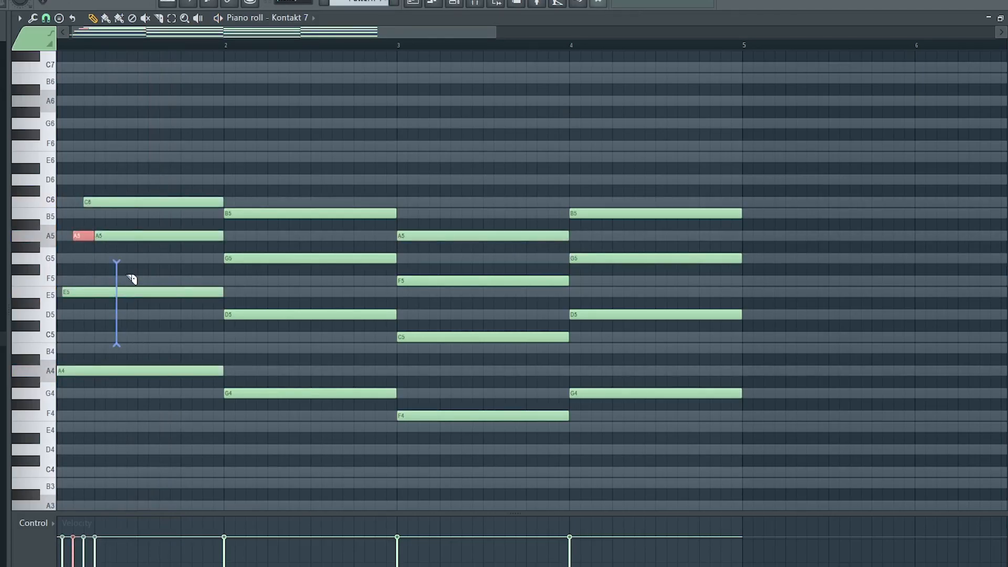
drag(128, 275, 128, 276)
drag(151, 351, 151, 352)
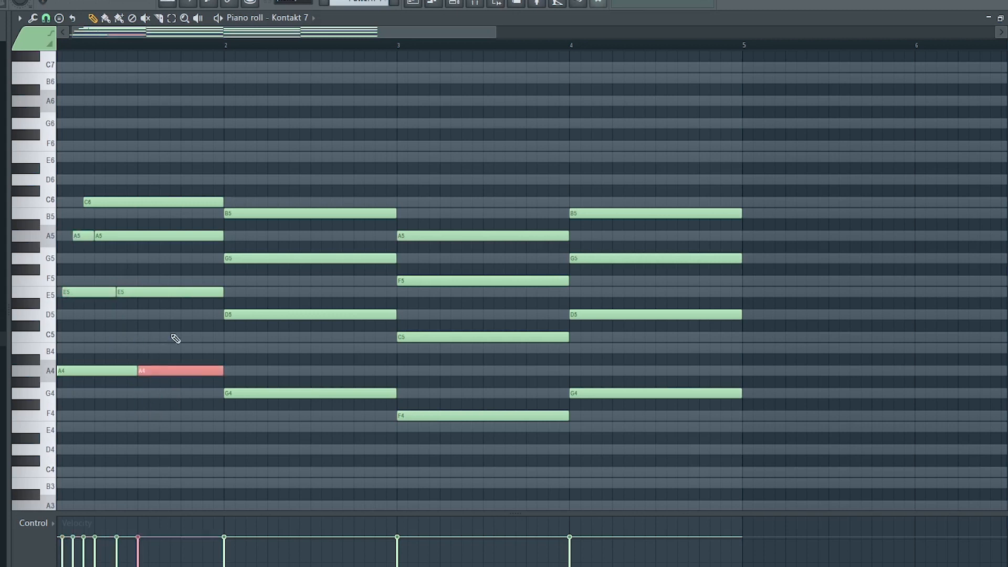
key(space)
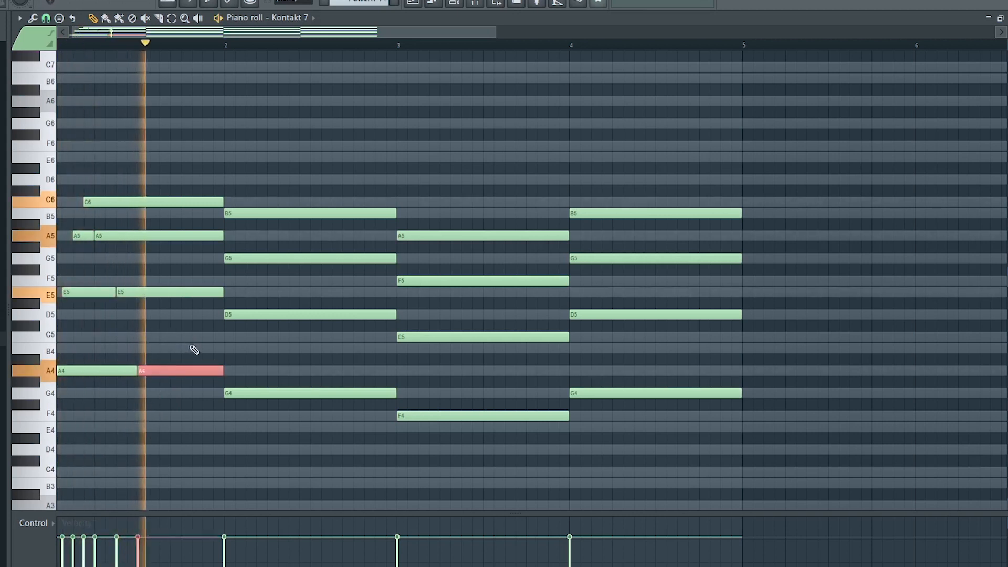
key(space)
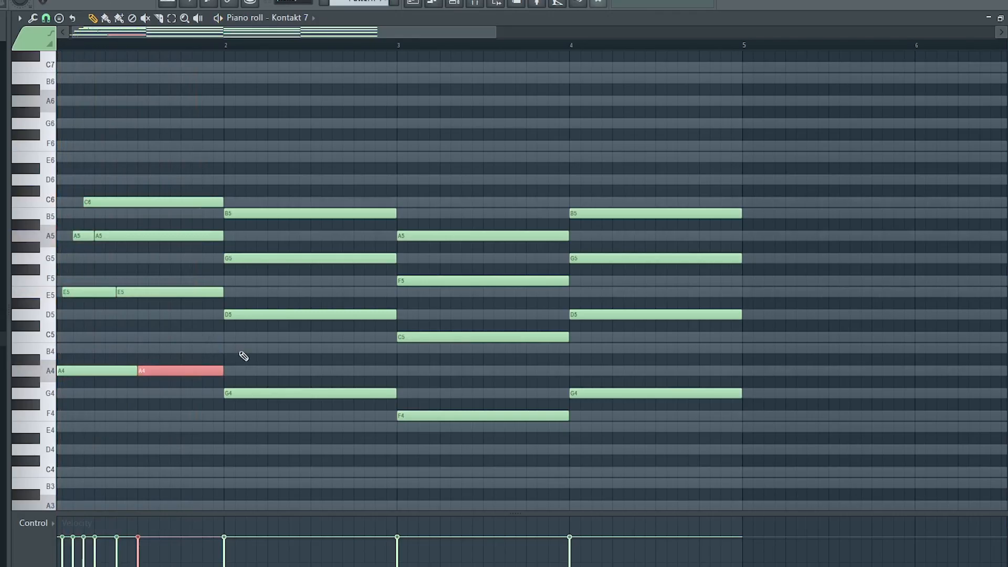
Apply the Strumizer to the chords in bars two to four and play them back
drag(297, 162, 687, 455)
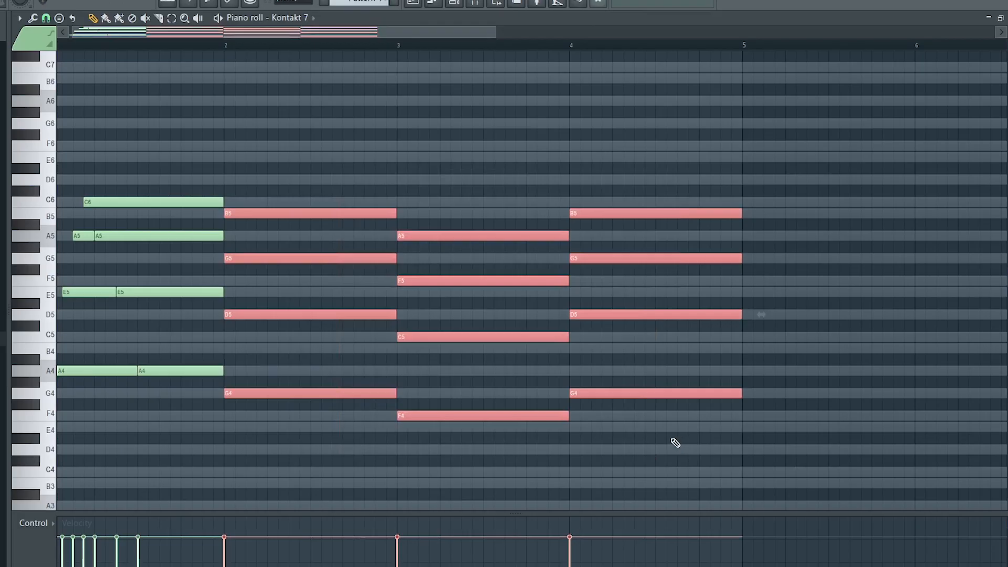
key(alt+s)
key(Return)
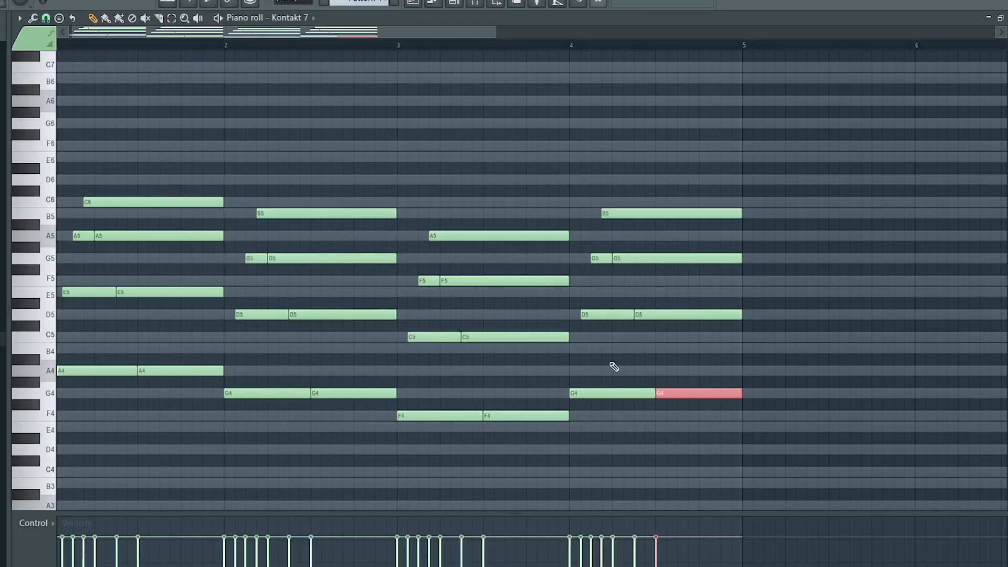
click(618, 355)
key(space)
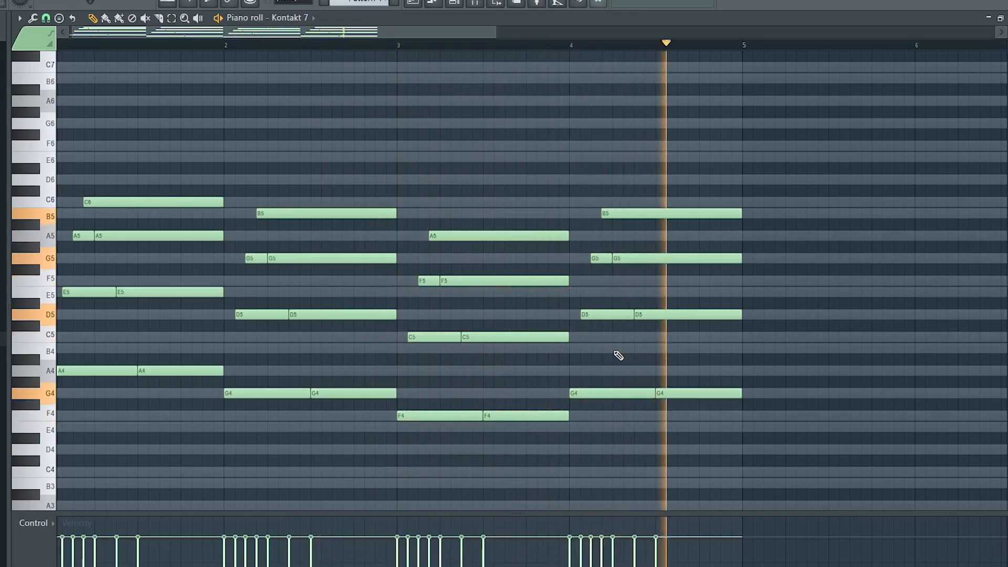
key(space)
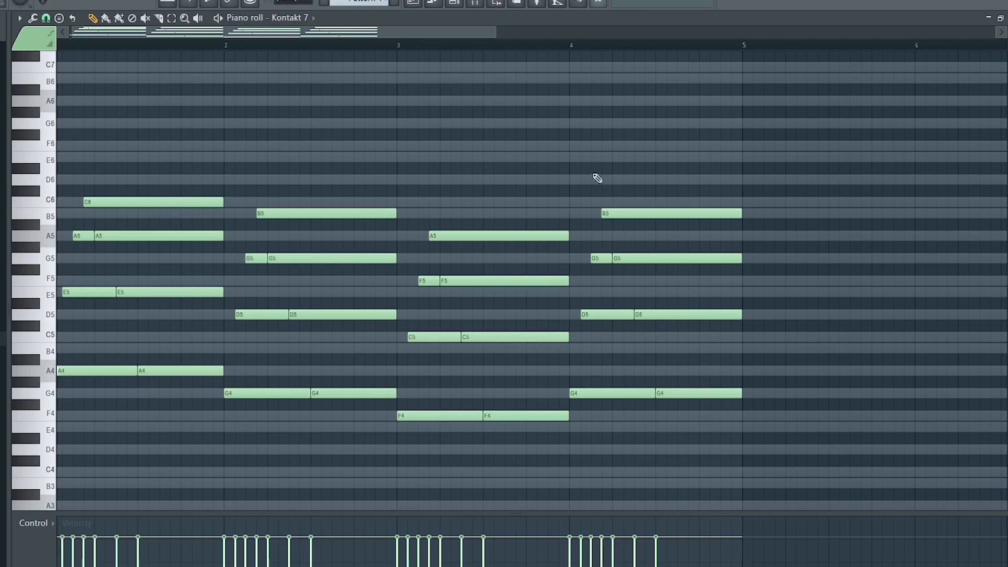
Shift the fourth bar's chord about half a bar later
drag(590, 175, 743, 455)
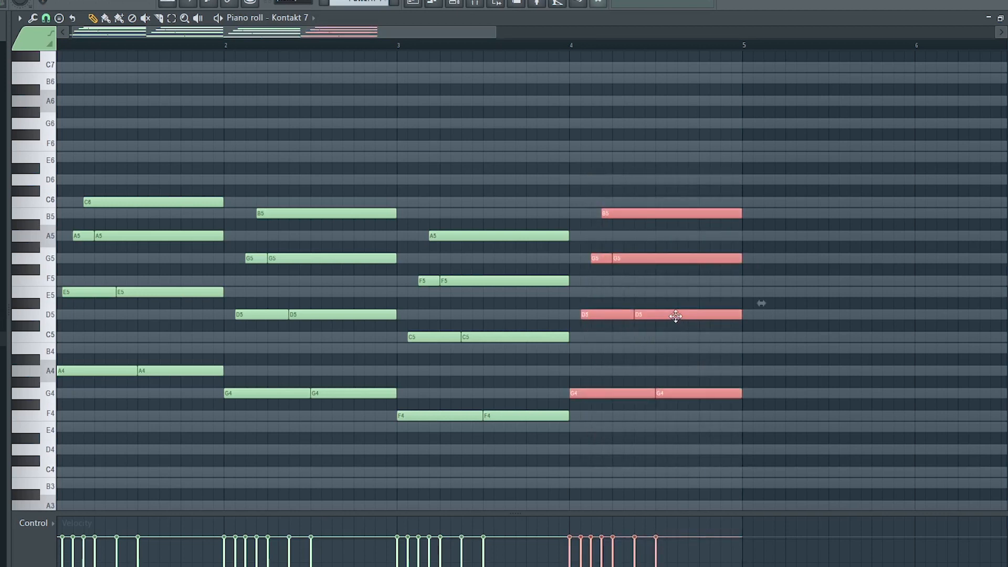
drag(683, 315, 759, 311)
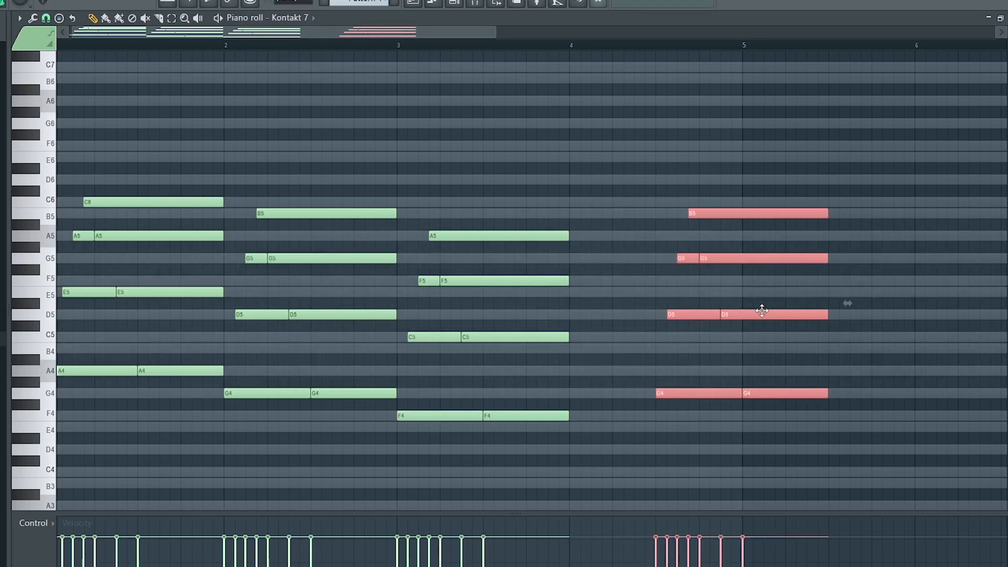
Copy the first bar's strummed chord to the start of the fourth bar
click(135, 169)
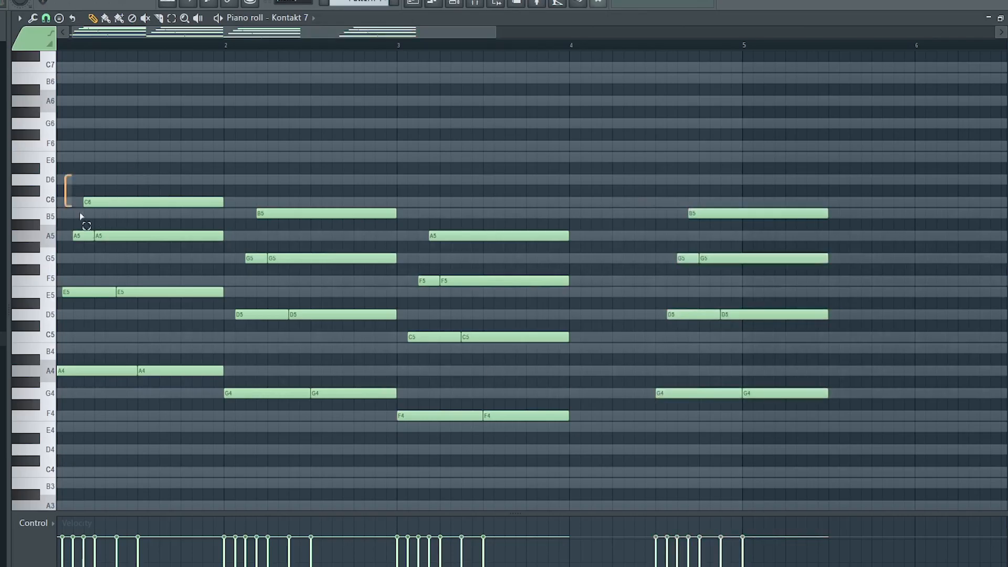
drag(82, 216, 213, 421)
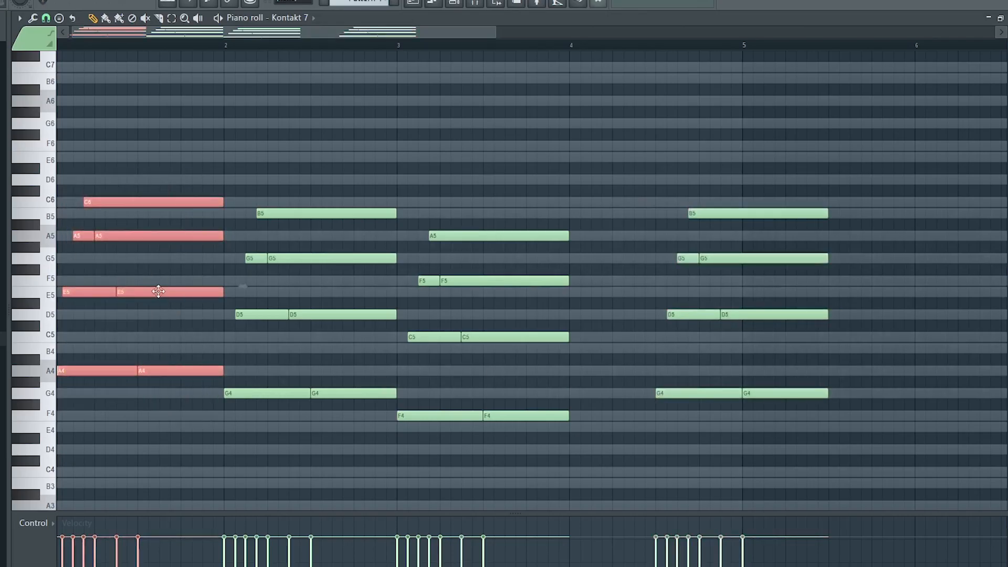
drag(159, 292, 682, 277)
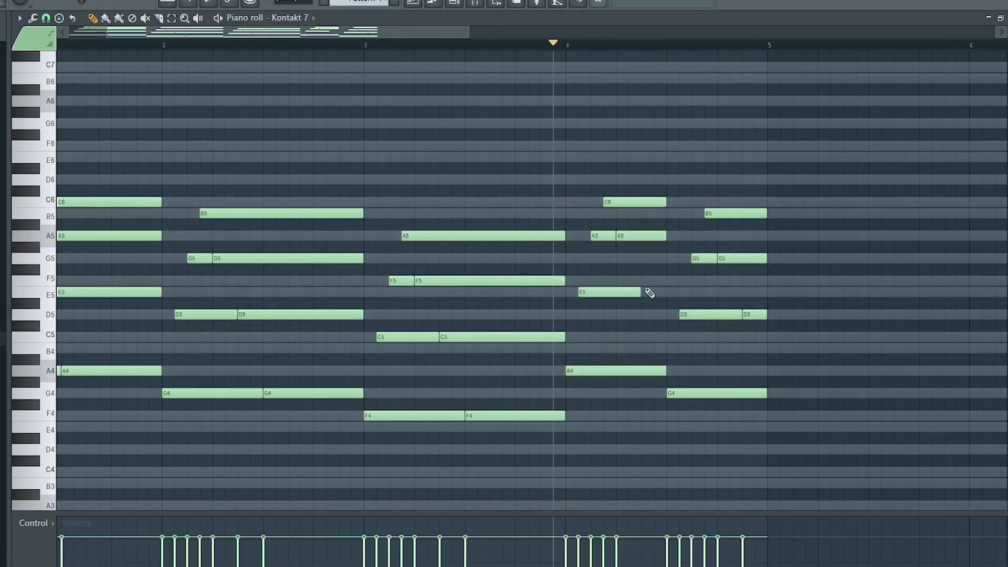
Delete the second A5 slice in the copied chord and play the passage
right_click(643, 239)
key(space)
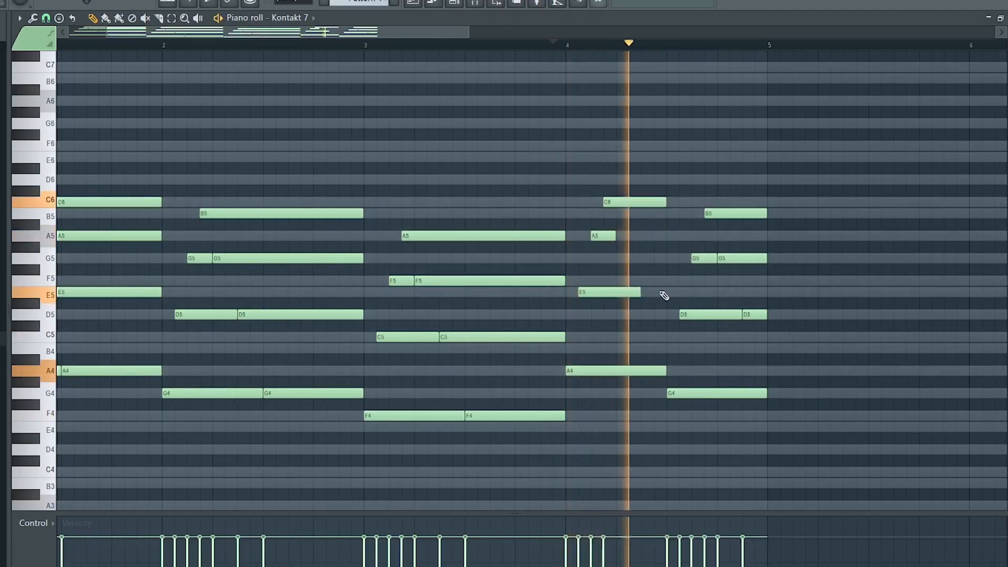
key(space)
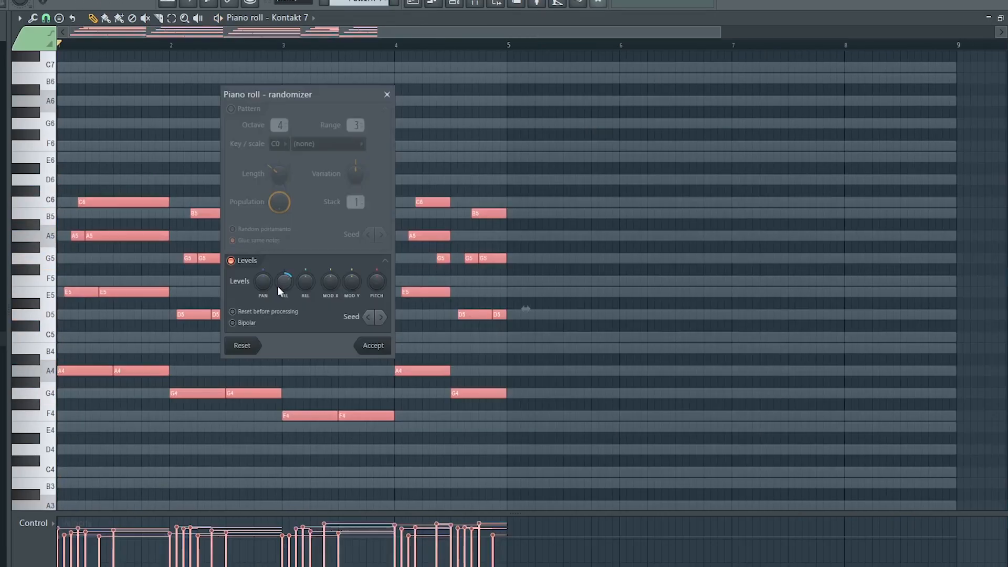
drag(281, 284, 281, 287)
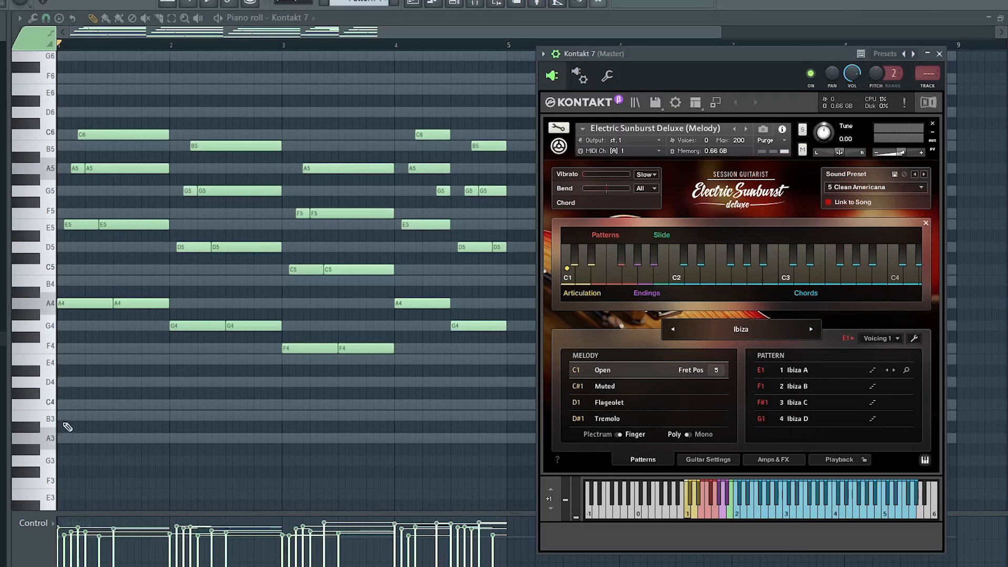
click(20, 417)
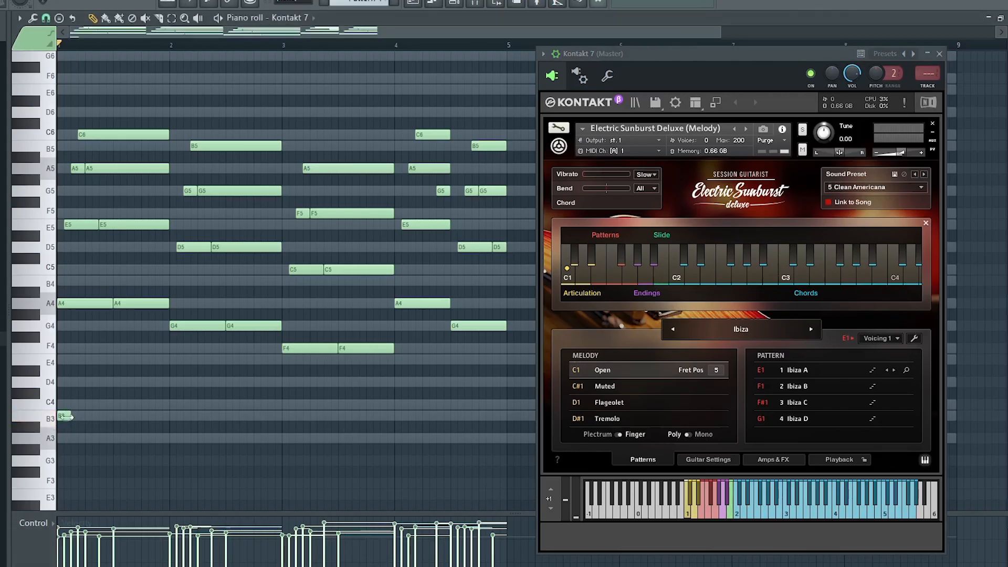
key(space)
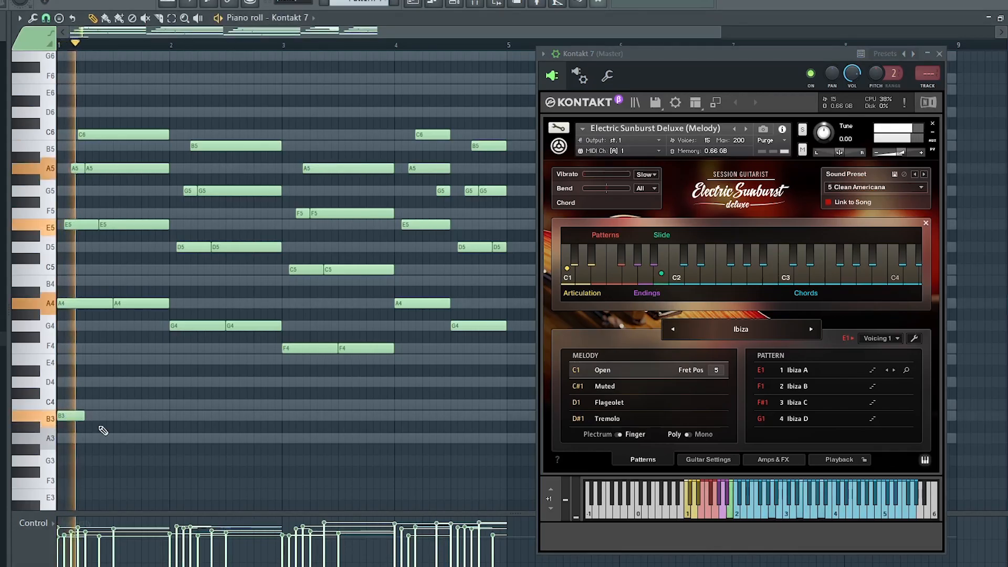
right_click(80, 417)
key(space)
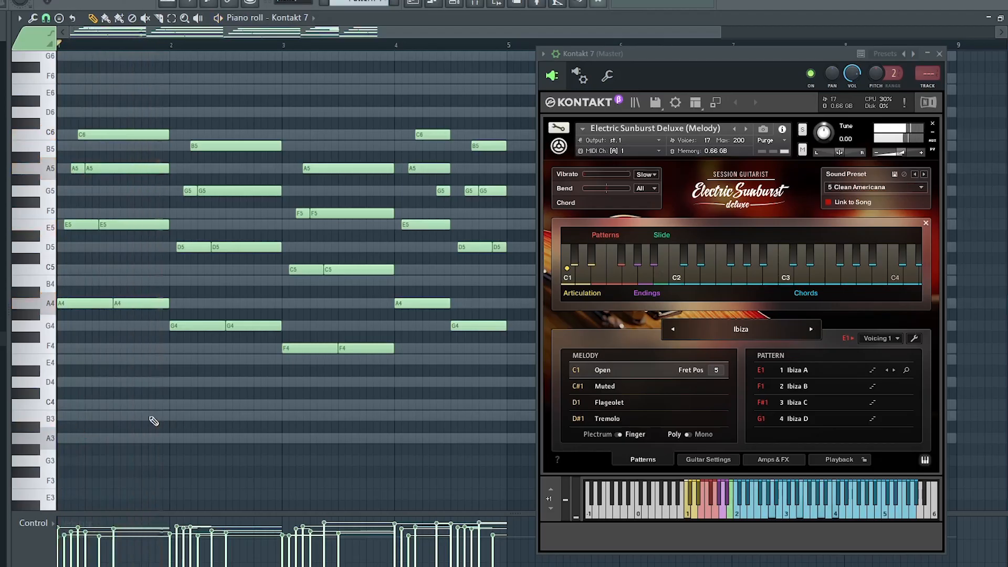
Place short A#3 notes at the ends of bars one, two and three and play them
click(161, 427)
drag(184, 427, 170, 427)
key(space)
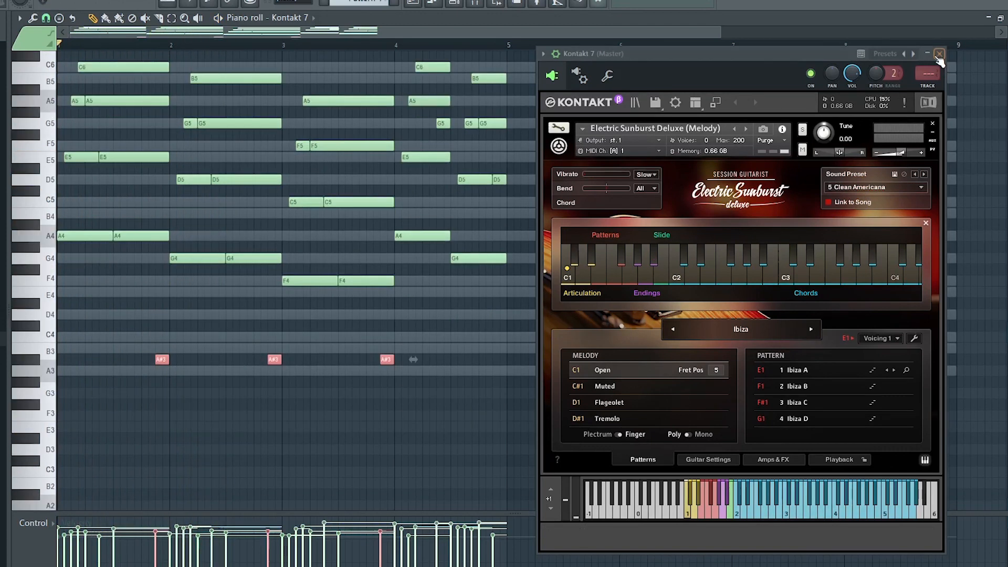
Duplicate the four-bar chord progression into bars 5 to 8
click(938, 54)
scroll(567, 346, up, 2)
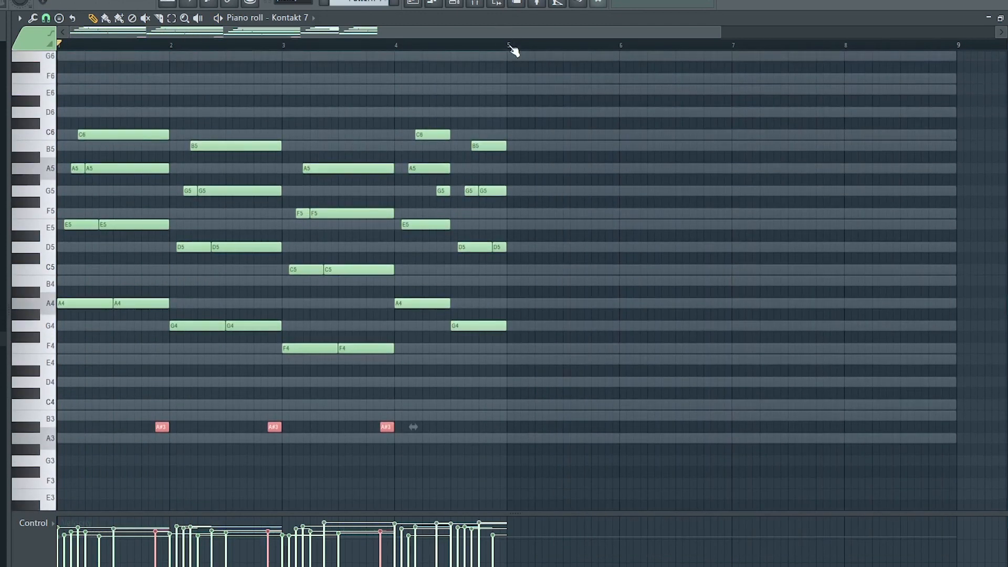
drag(509, 47, 58, 46)
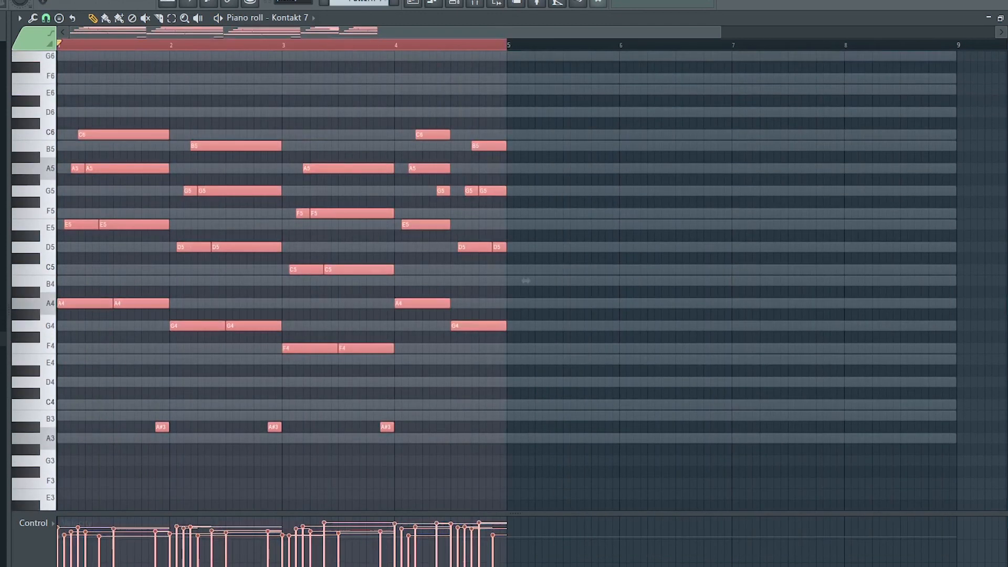
key(ctrl+b)
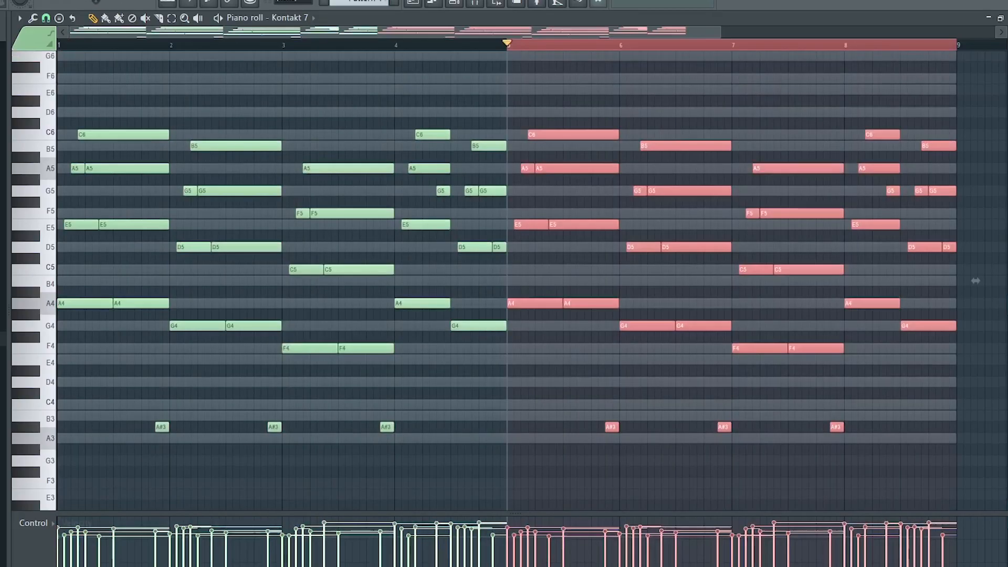
Select all chord notes except the A#3 notes, turn snapping off, and shorten them slightly
drag(54, 77, 73, 365)
ctrl+click(225, 98)
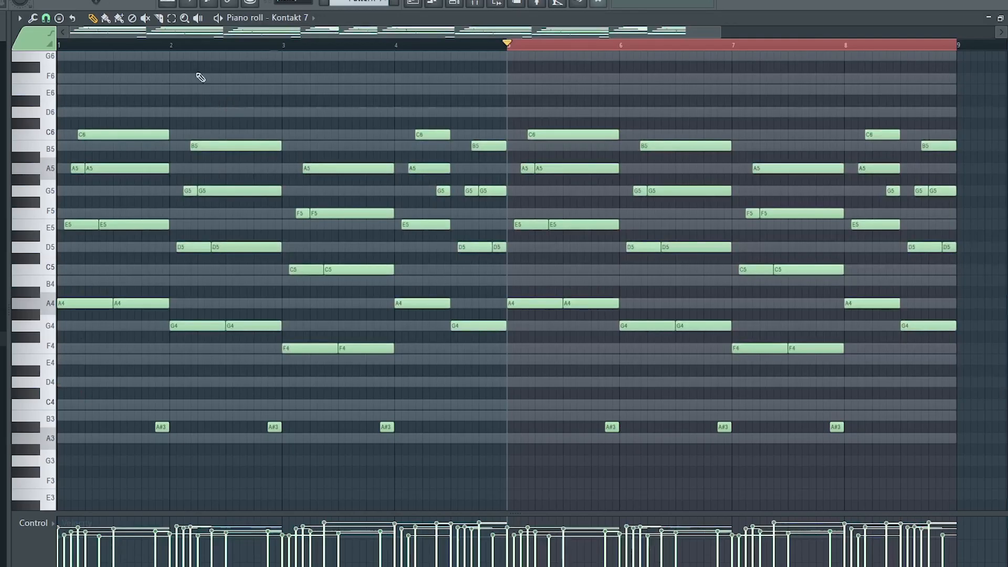
drag(51, 119, 95, 363)
click(45, 19)
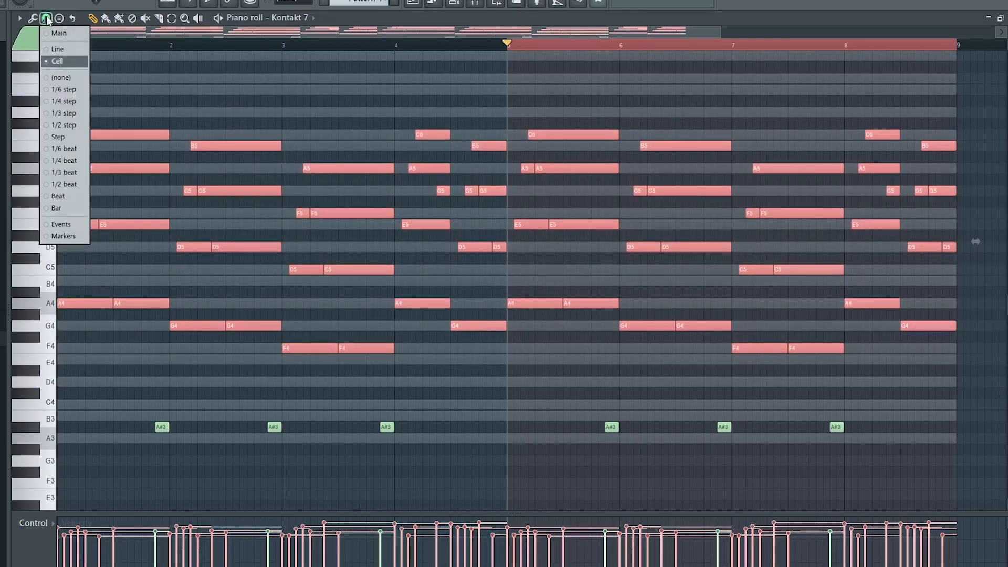
click(65, 78)
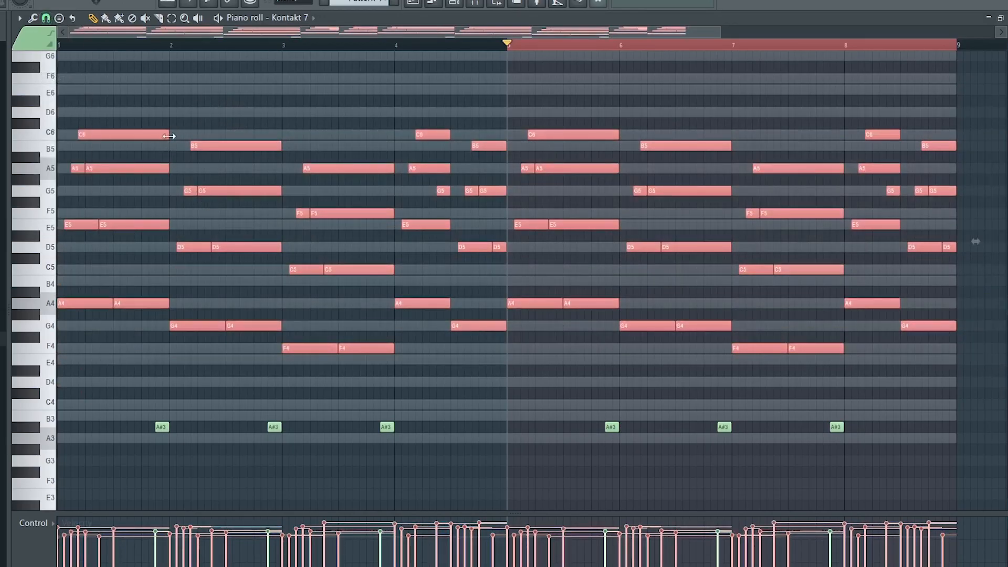
drag(169, 136, 165, 137)
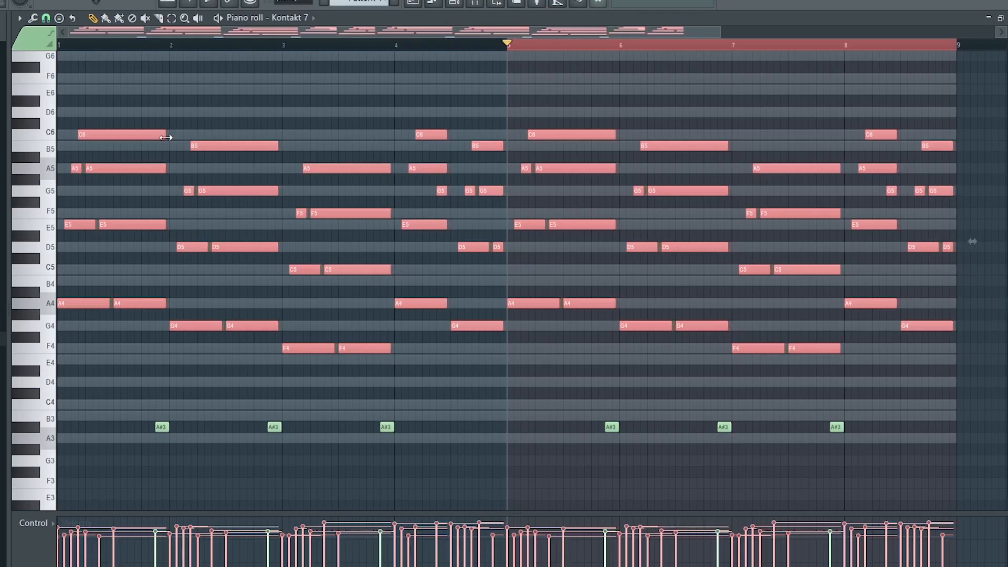
Apply velocity level scaling to the selected notes, previewing playback before accepting
click(247, 119)
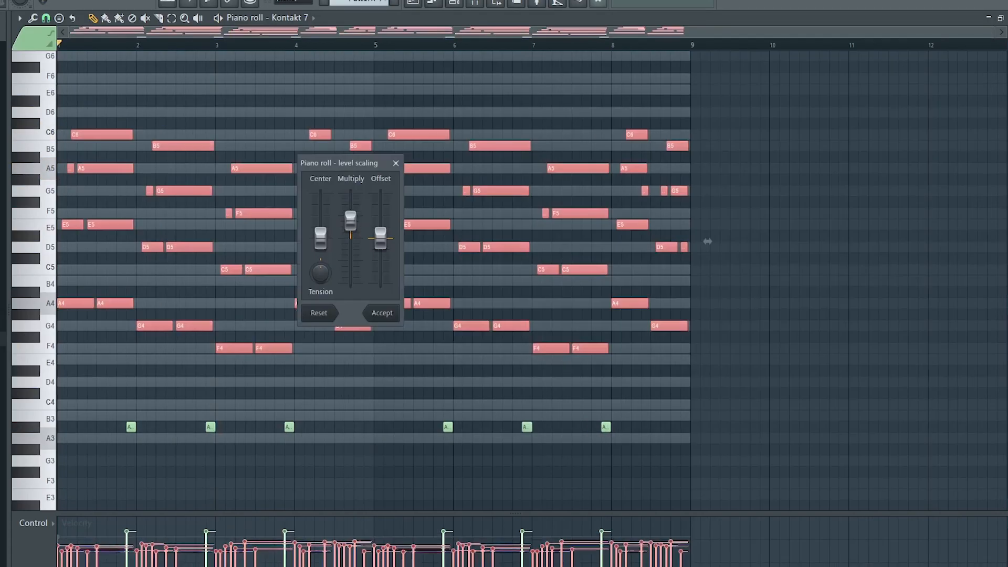
key(space)
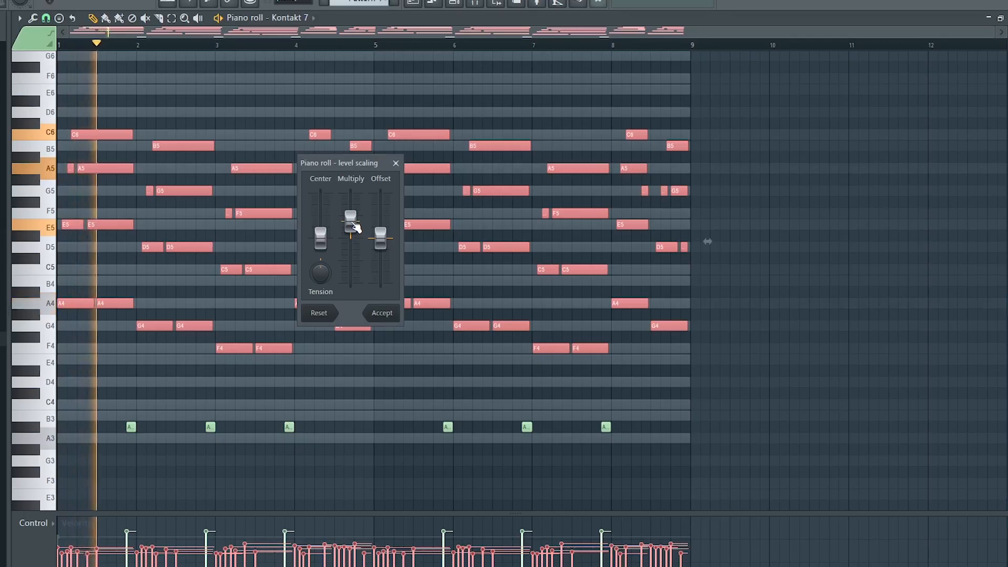
click(393, 314)
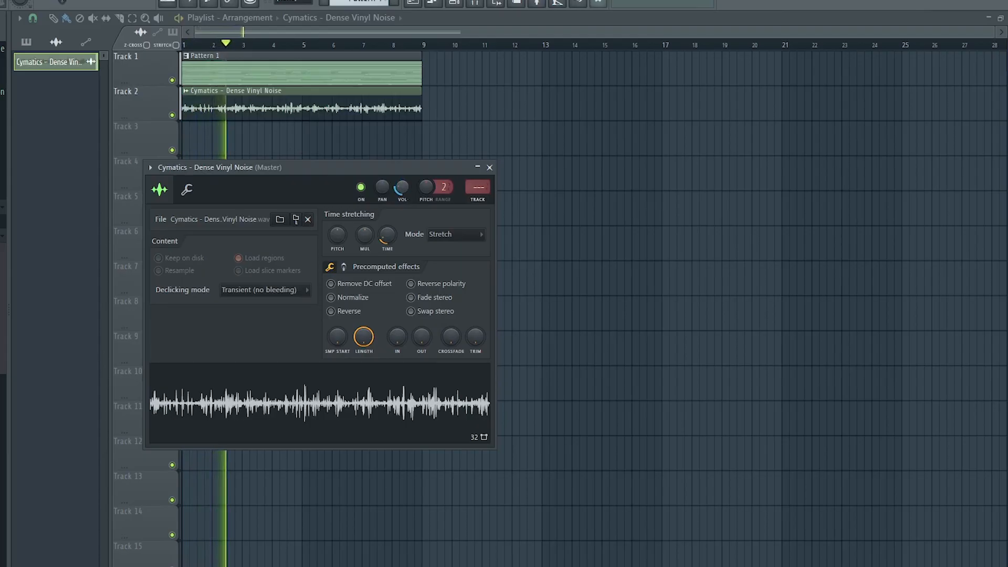
Move the Vocal (6) clip to the song start and set its time-stretch mode to Stretch
click(489, 167)
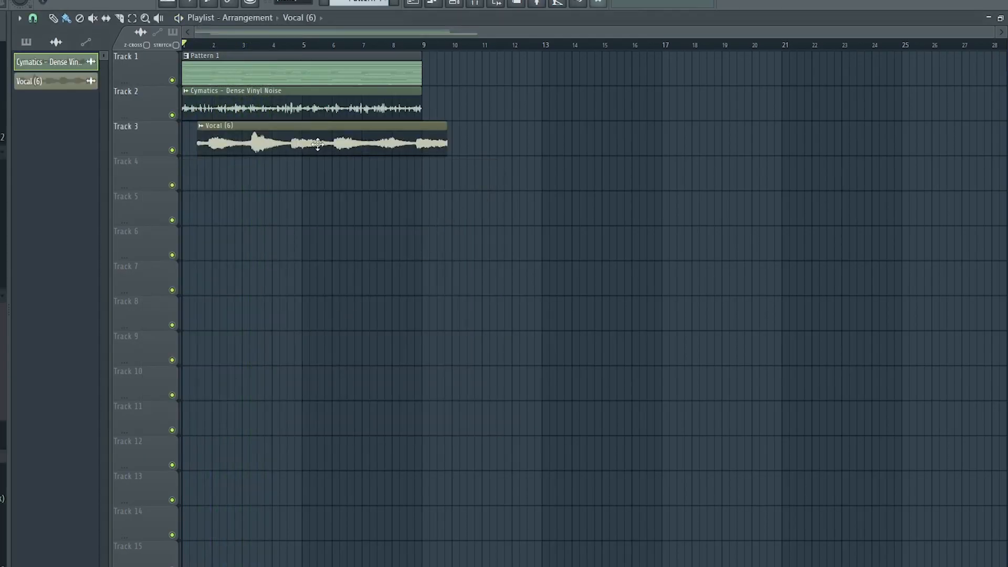
drag(269, 140, 257, 140)
double_click(259, 141)
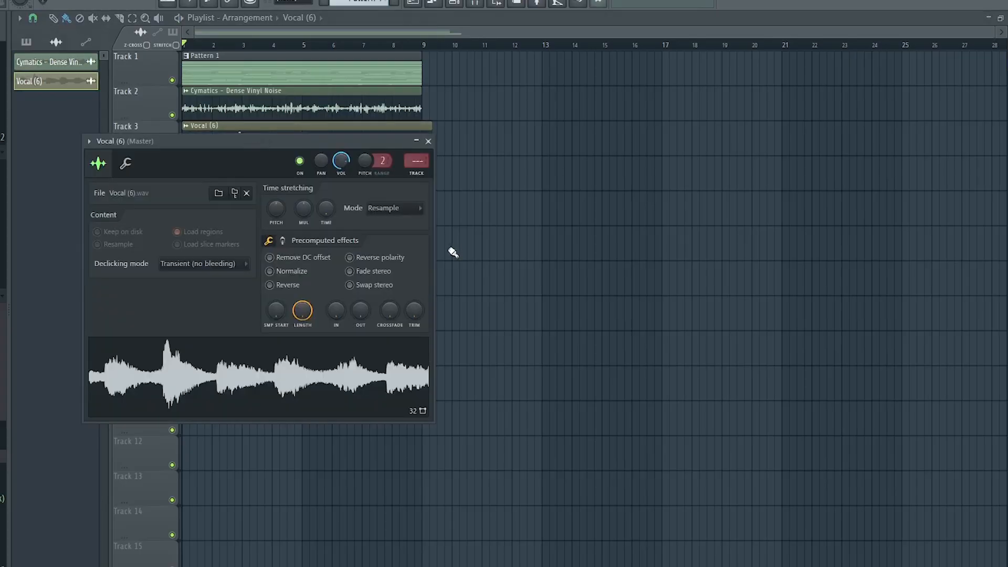
click(396, 208)
click(392, 248)
Stretch the vocal clip with the Time knob so it ends at bar 9, then play it and close its settings
drag(320, 139, 341, 185)
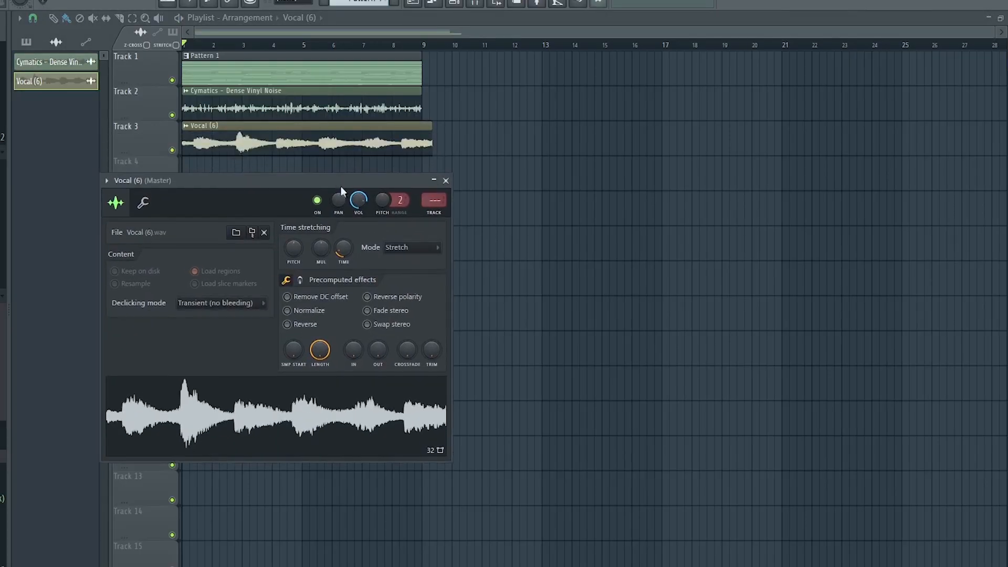
drag(343, 249, 343, 241)
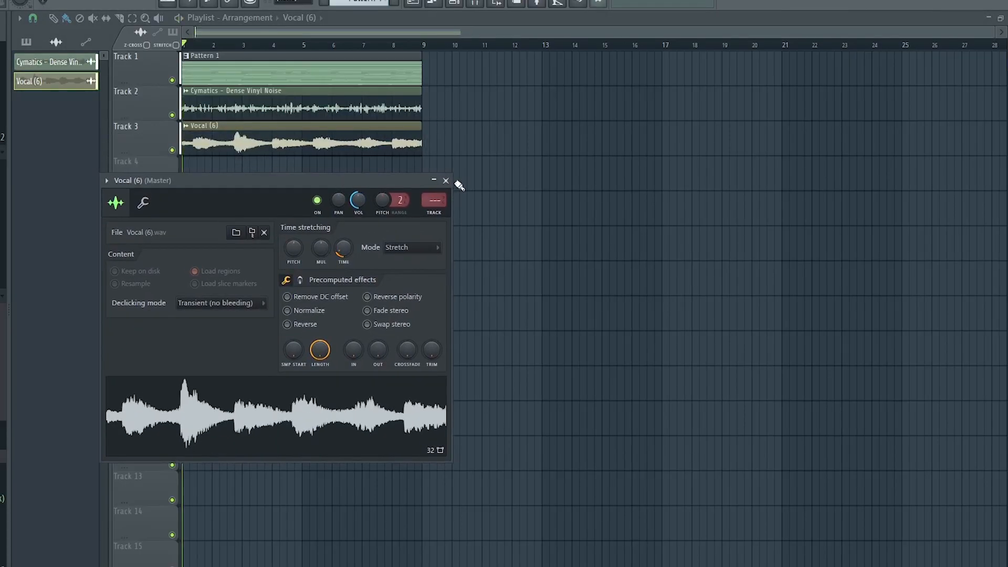
key(space)
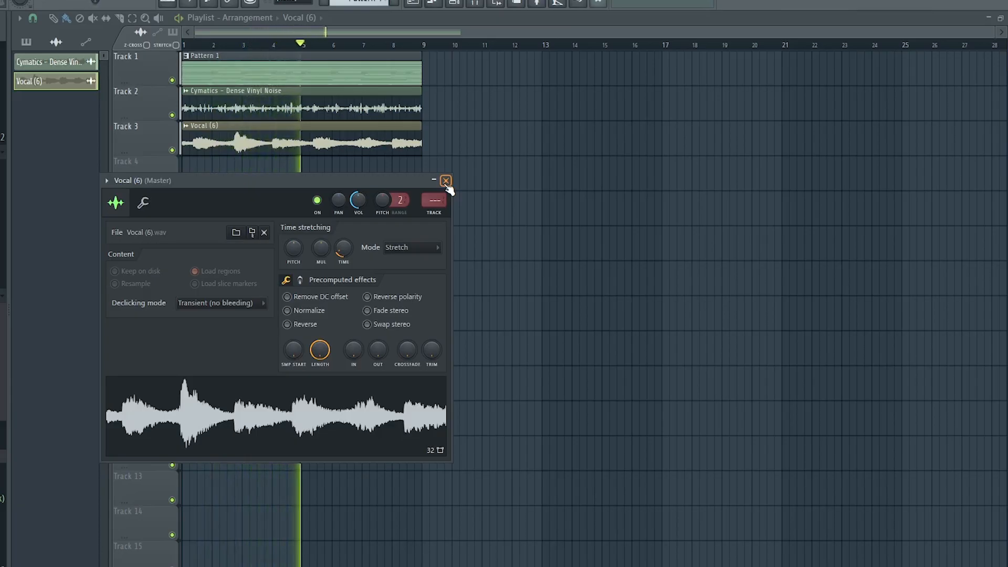
click(446, 181)
key(space)
Route the selected channels to consecutive mixer inserts starting from Insert 1
key(F6)
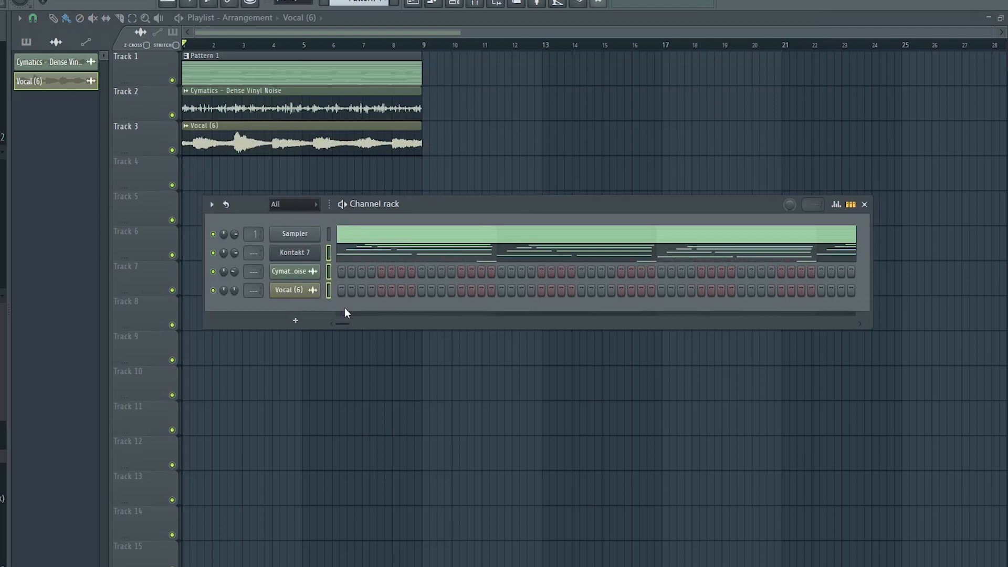
key(F9)
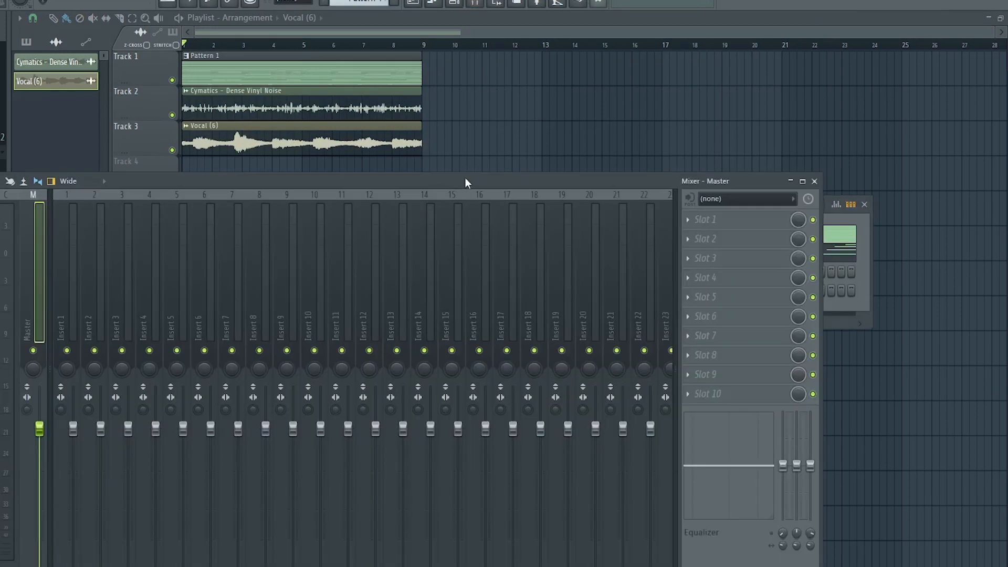
drag(466, 180, 572, 147)
click(174, 243)
right_click(174, 244)
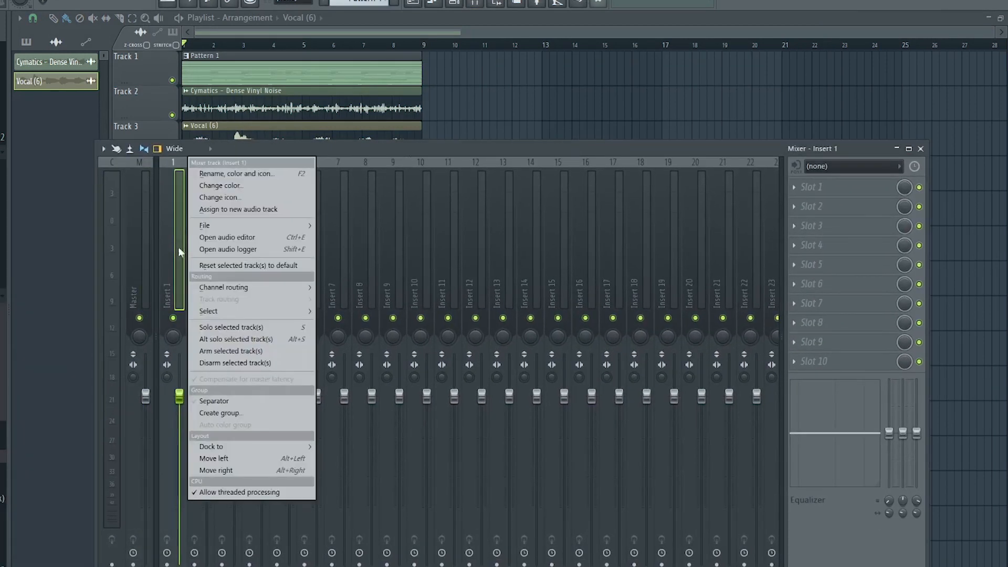
mouse_move(309, 289)
click(361, 299)
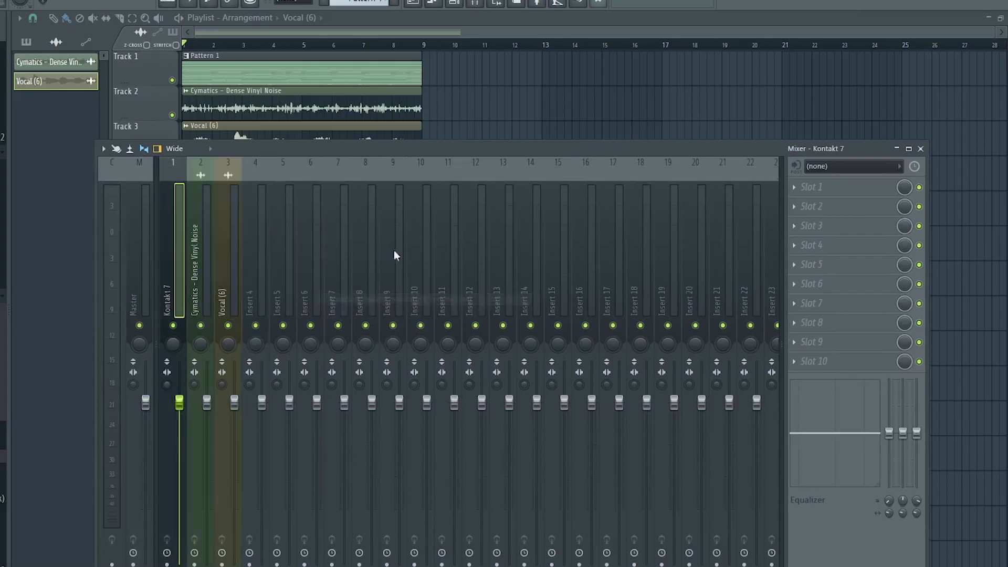
drag(339, 145, 338, 106)
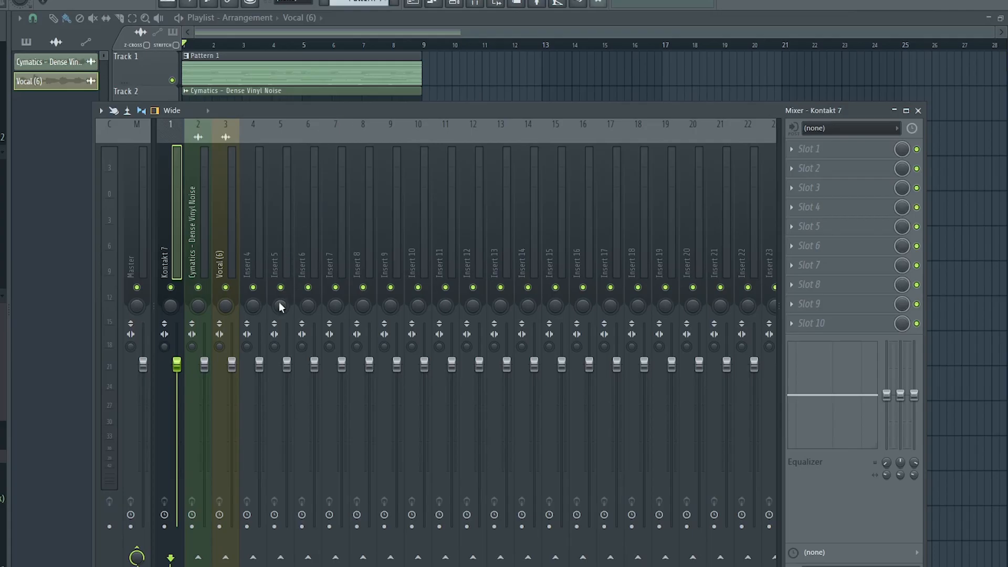
key(F9)
Clone the Kontakt 7 channel, shorten the cloned channel's notes, and play the arrangement
right_click(306, 253)
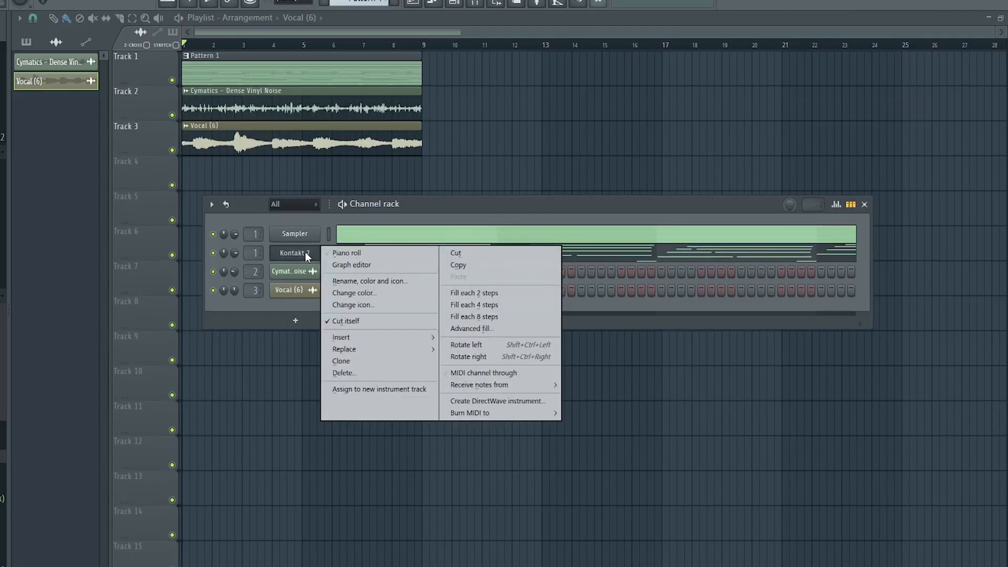
click(361, 365)
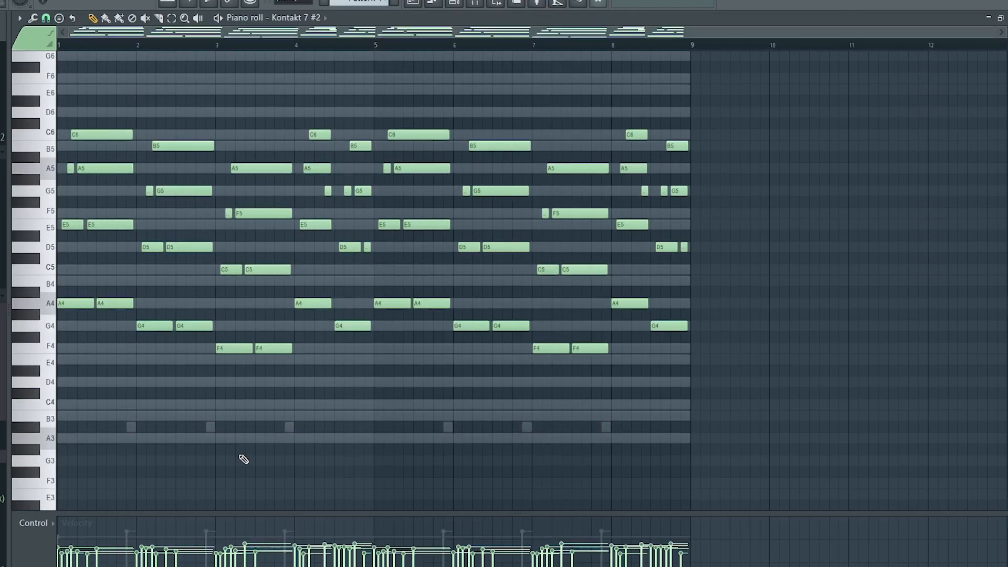
key(shift+d)
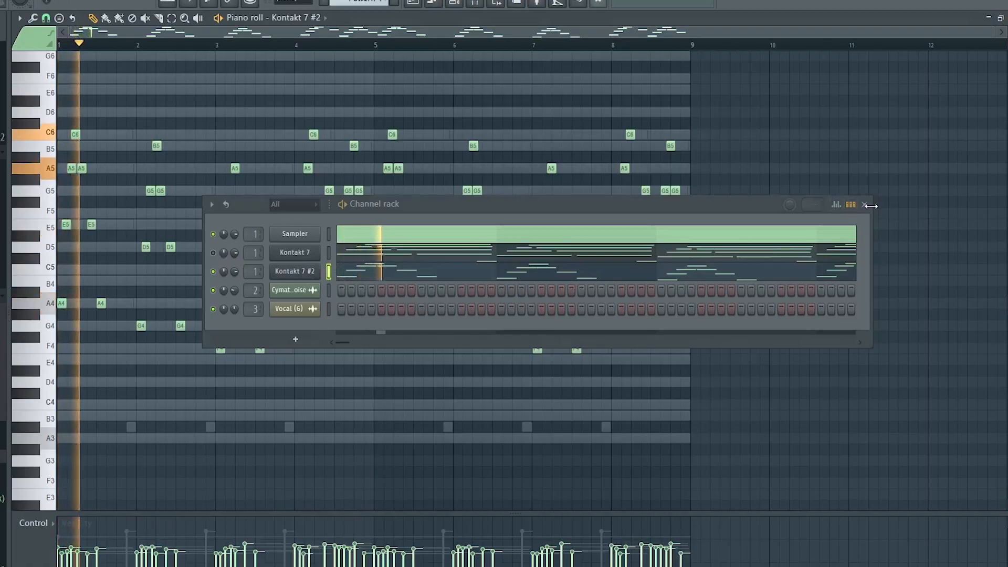
click(864, 206)
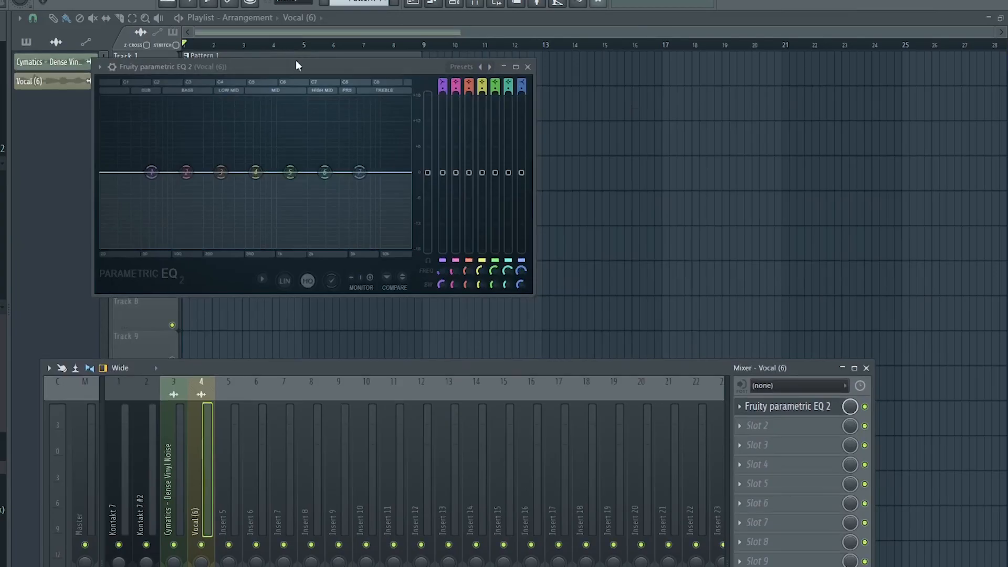
drag(295, 60, 426, 99)
key(space)
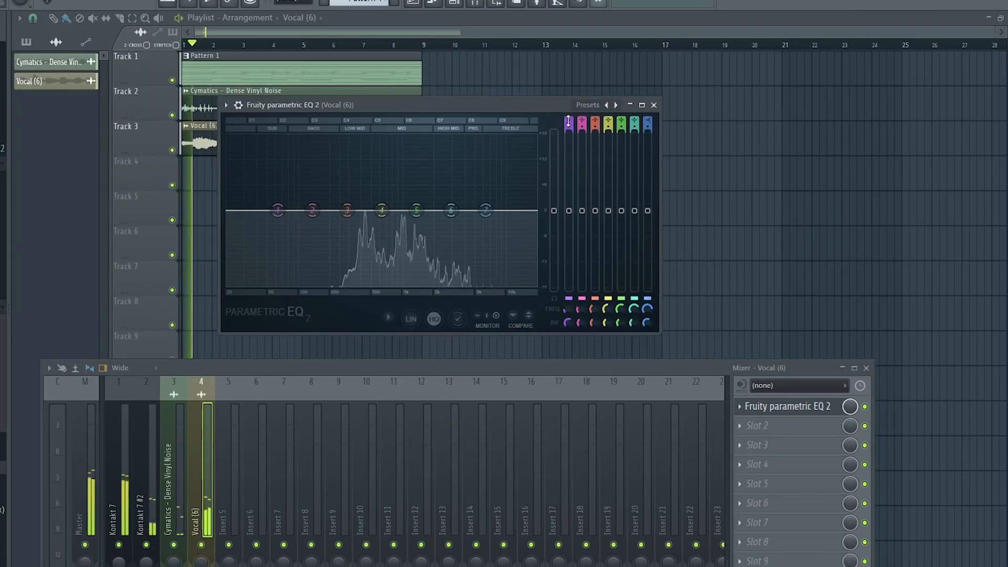
Enable a low-cut band in the vocal's Fruity Parametric EQ 2 and sweep it up to remove low end
click(570, 124)
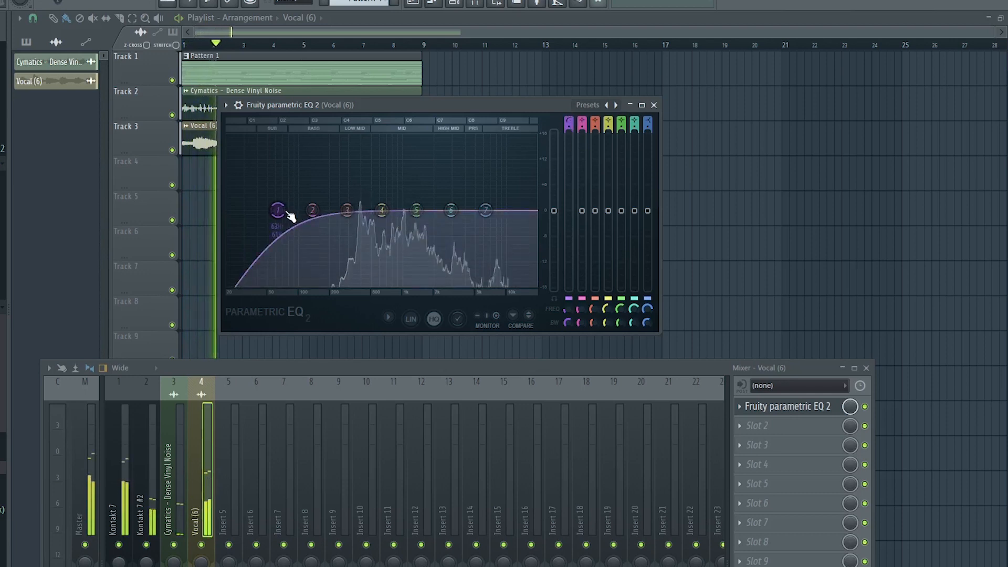
drag(277, 210, 381, 210)
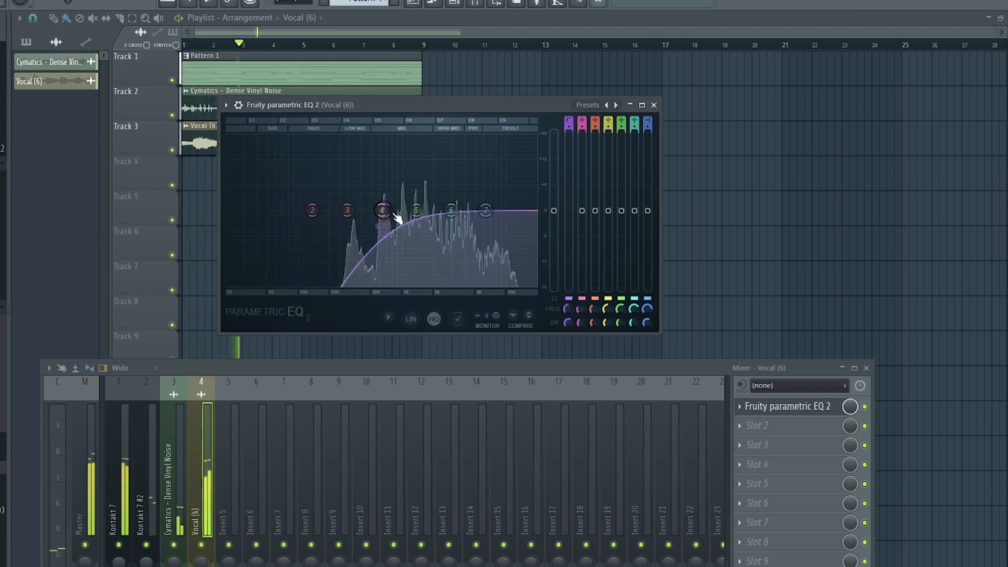
click(571, 125)
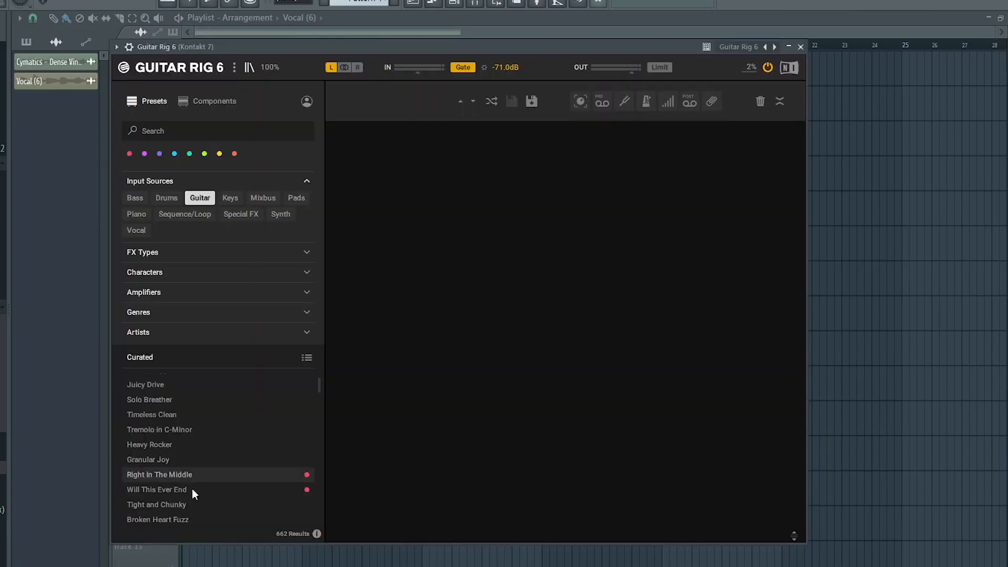
Add Fruity Parametric EQ 2 to the Kontakt 7 insert and apply a gentle low cut
click(212, 481)
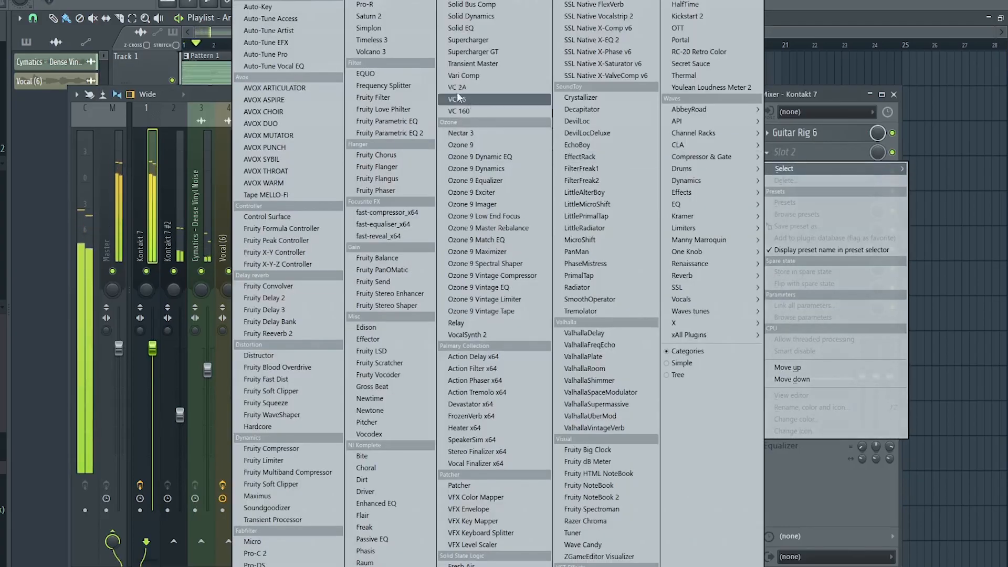
click(388, 133)
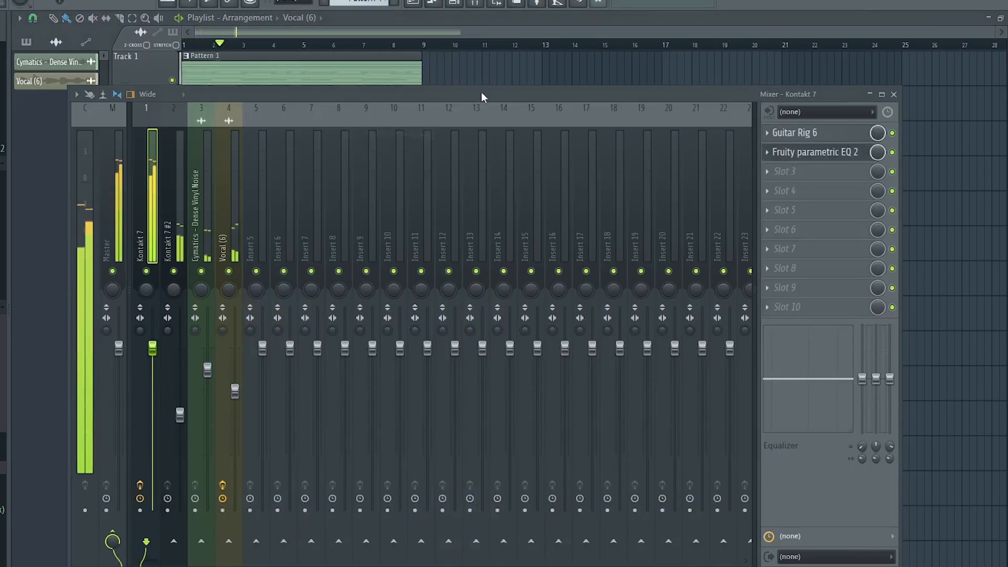
drag(481, 91, 490, 288)
drag(383, 158, 572, 56)
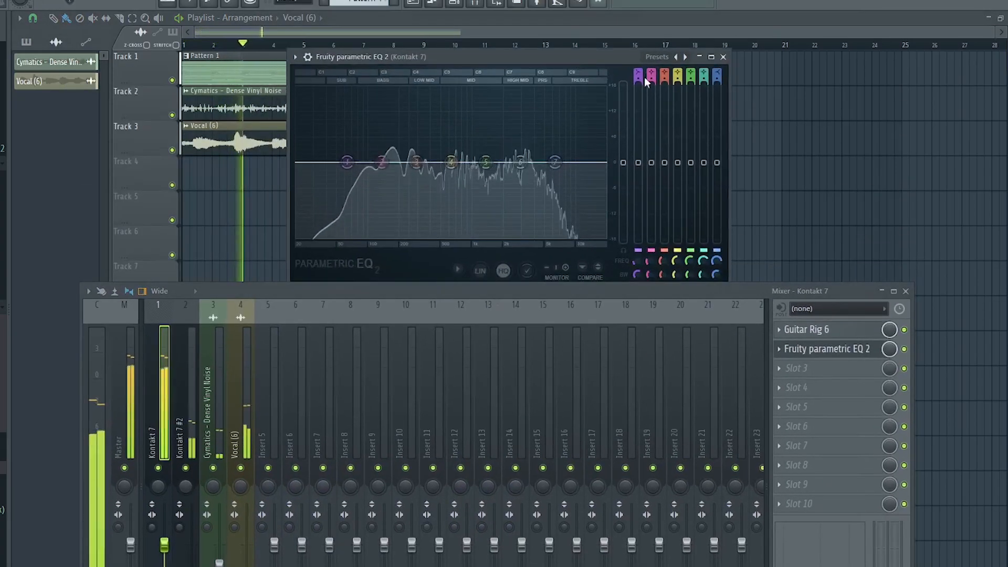
click(638, 74)
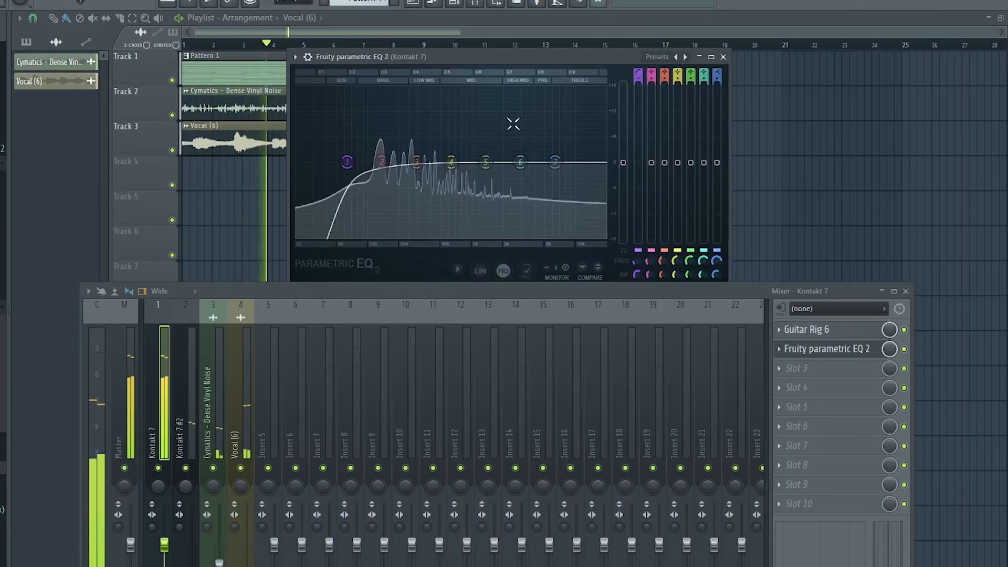
drag(340, 169, 356, 169)
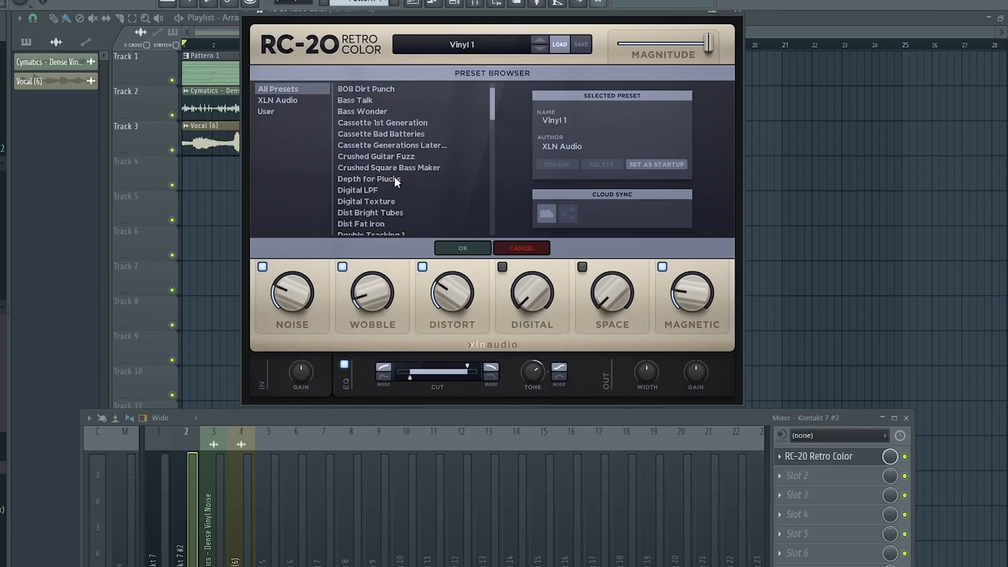
Load the Depth for Plucks preset in RC-20 Retro Color on the Kontakt 7 #2 insert
click(397, 179)
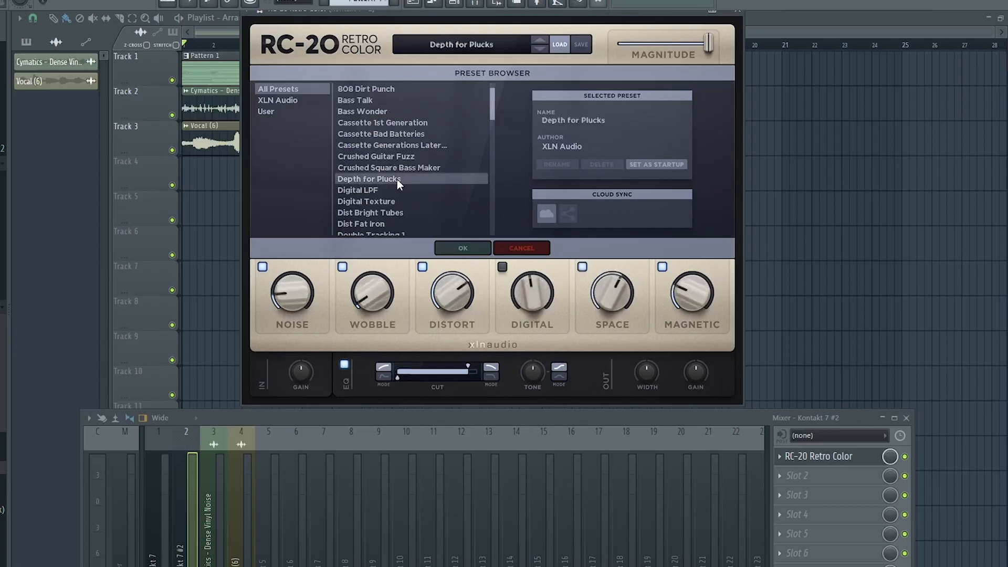
click(458, 249)
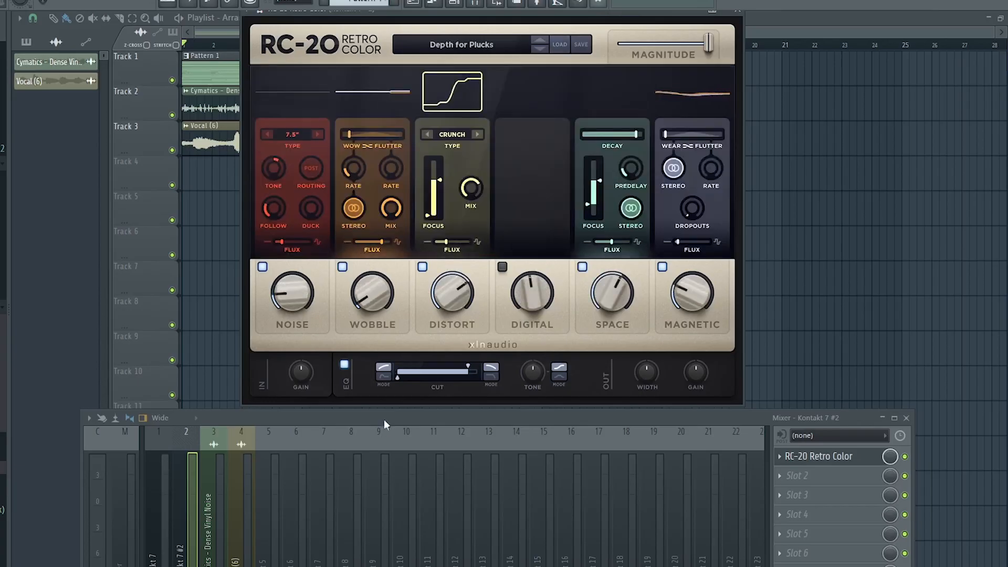
drag(384, 424, 383, 321)
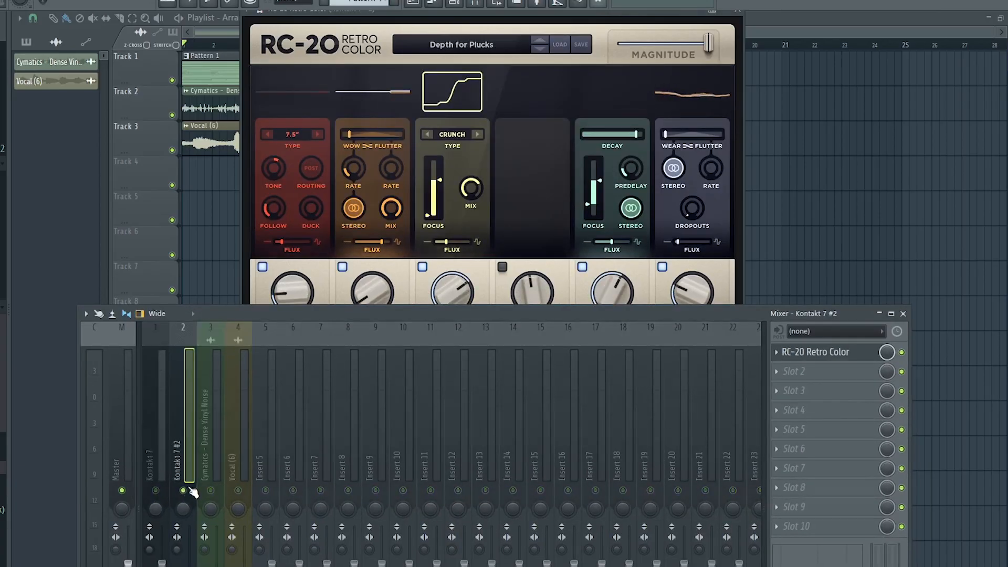
Render the Kontakt 7 mixer tracks to audio clips in the playlist
key(space)
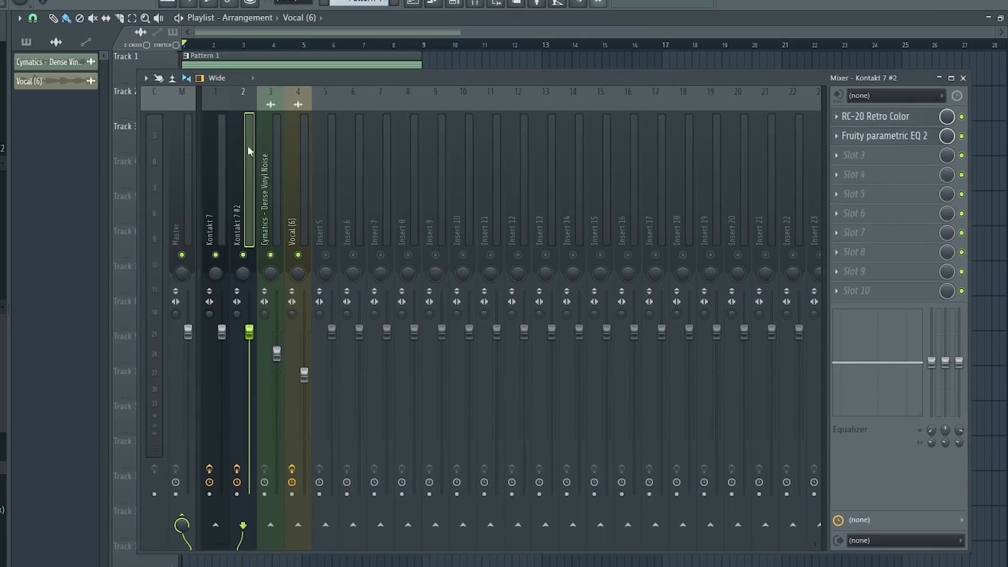
click(219, 200)
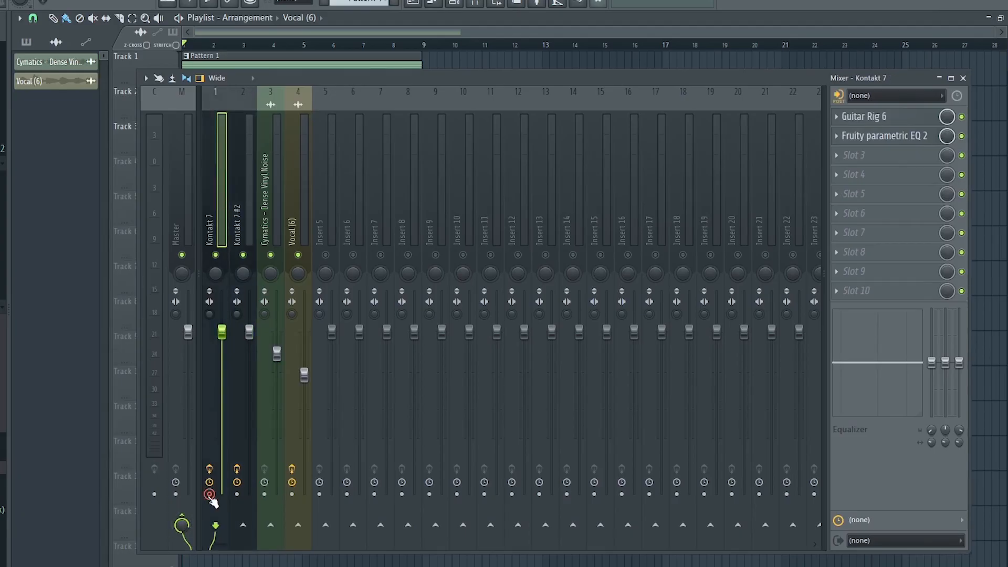
key(alt+r)
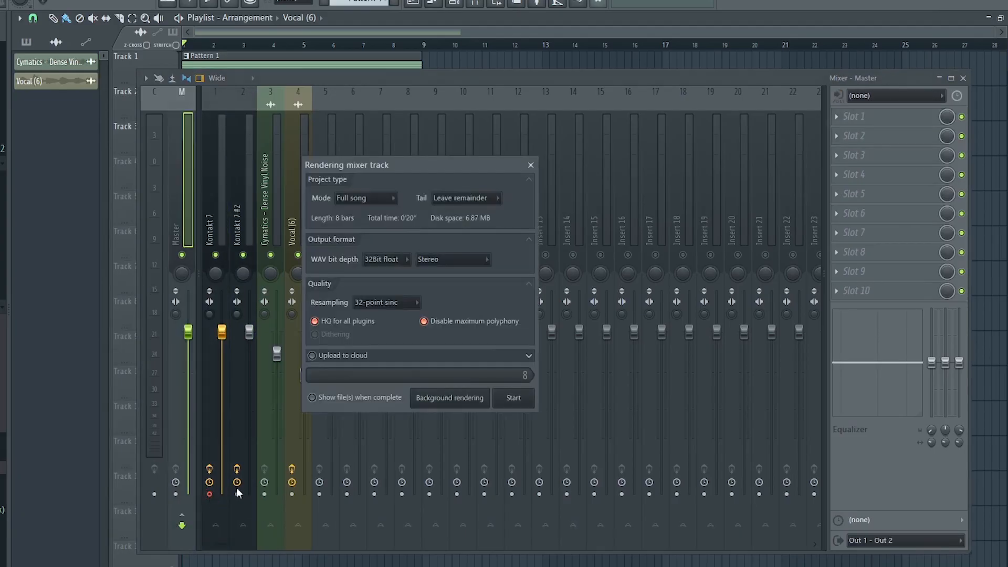
click(512, 398)
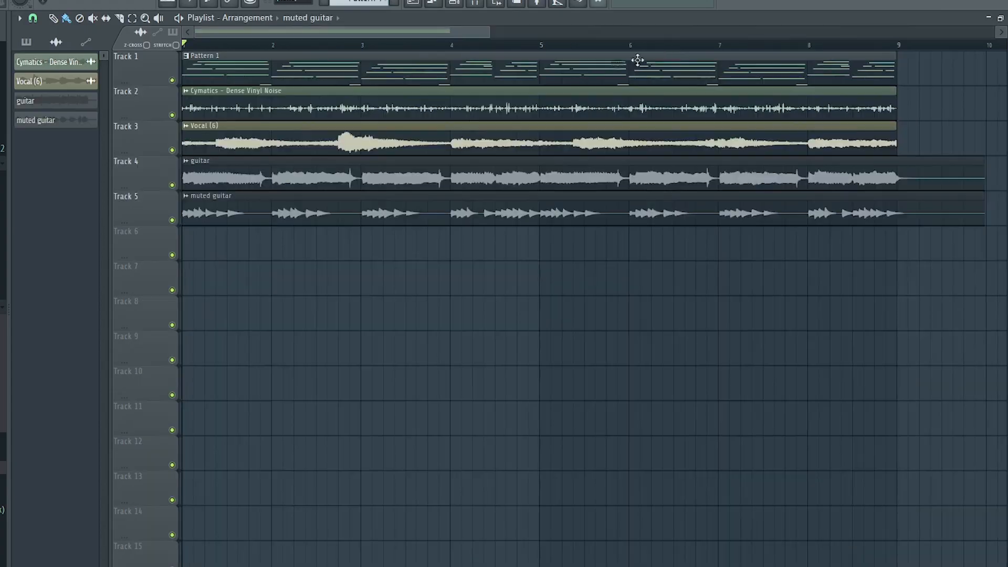
Set the Shaker sample's time-stretching mode to Stretch and lengthen its playlist clip across the arrangement
scroll(741, 49, down, 2)
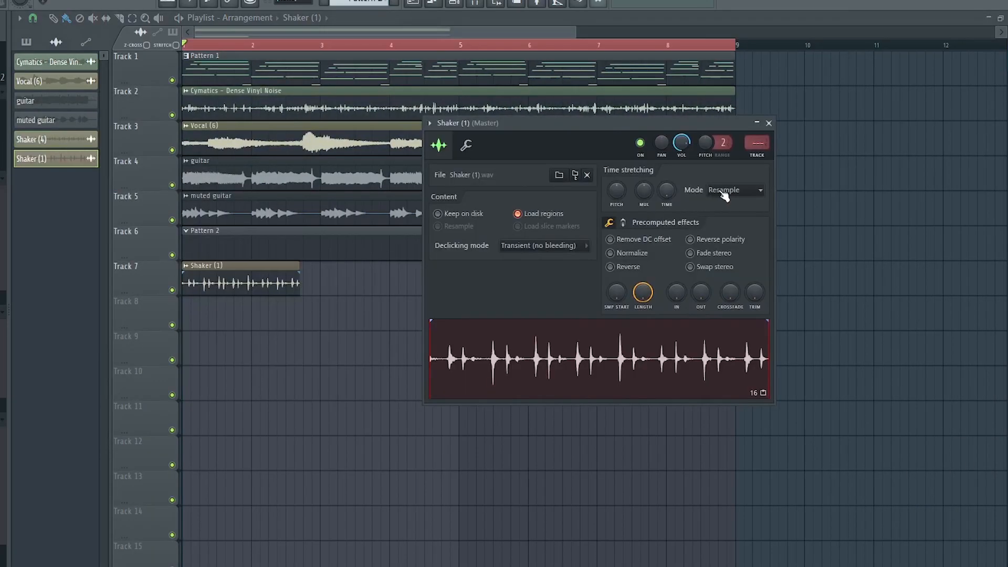
click(734, 190)
click(722, 227)
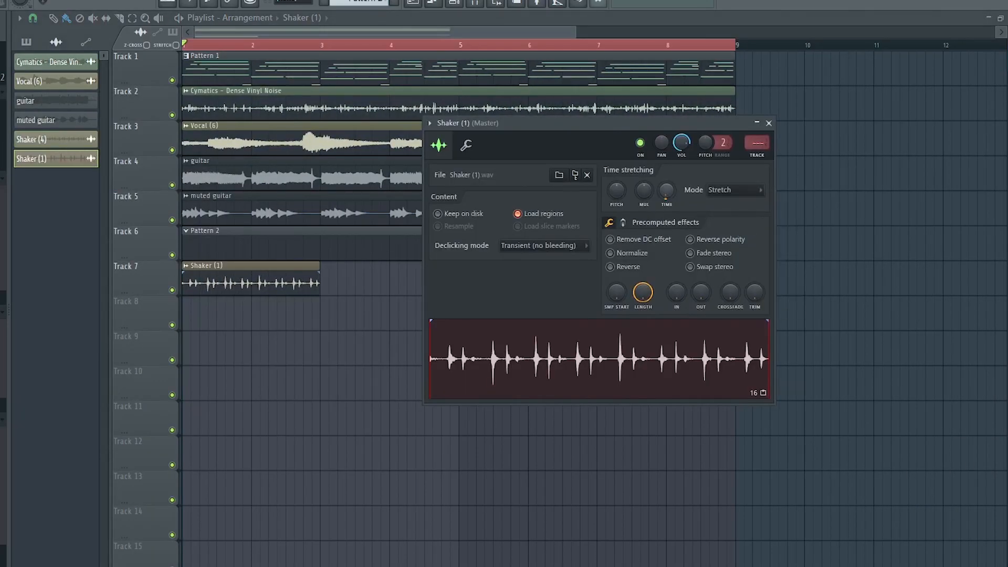
key(space)
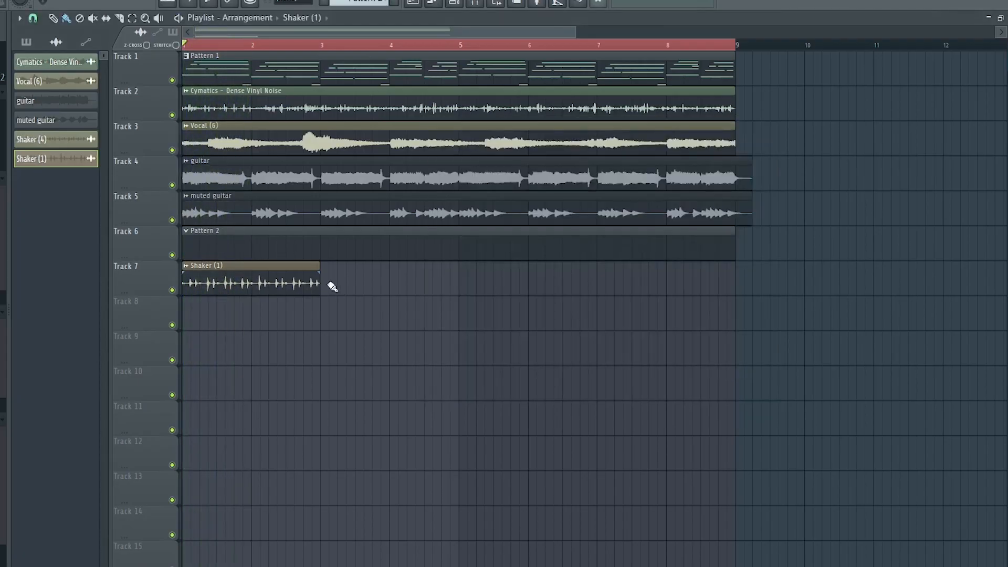
drag(344, 281, 610, 280)
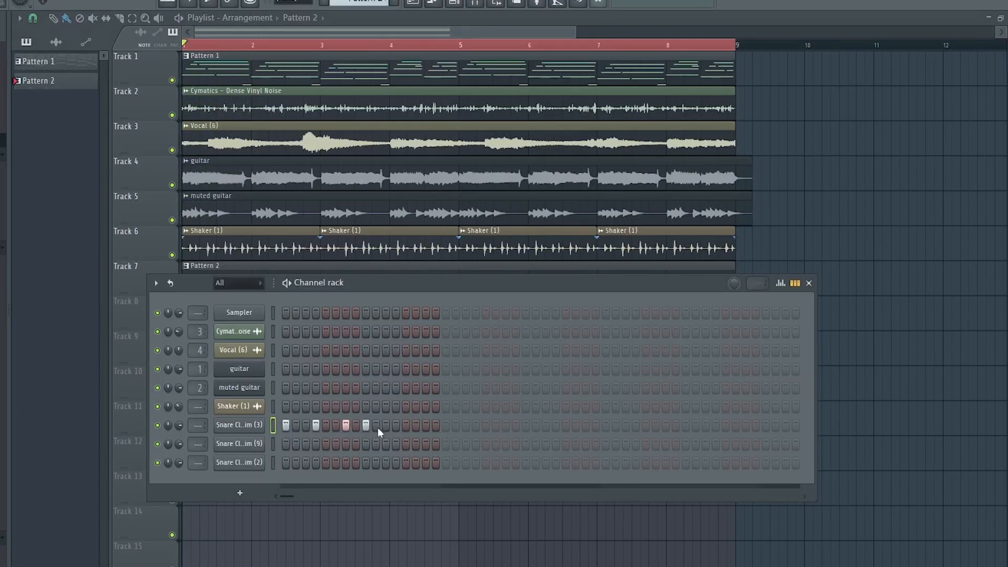
Program a rhythm pattern for the Snare Clap & Rim (3) channel across the whole pattern
click(395, 425)
key(space)
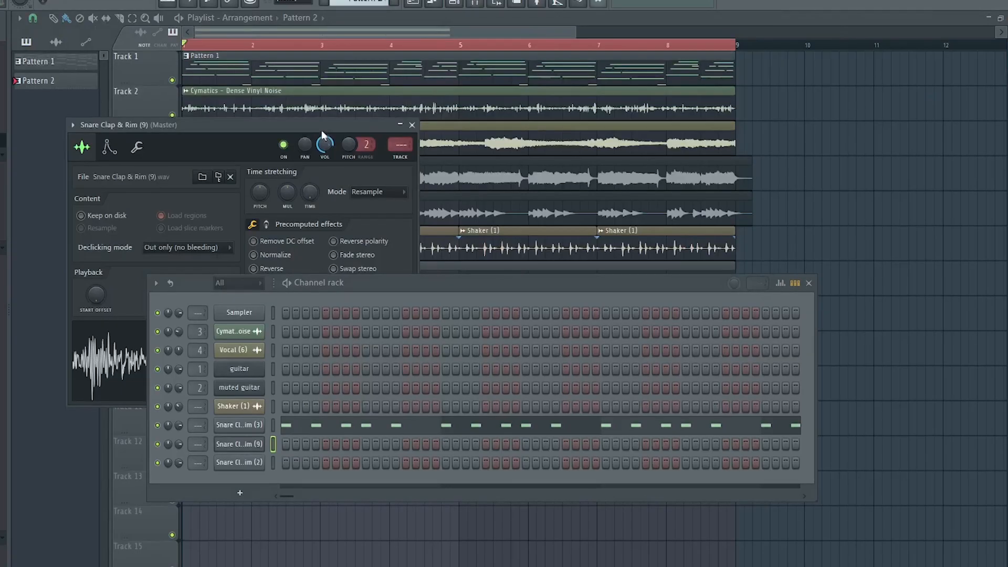
drag(318, 129, 483, 39)
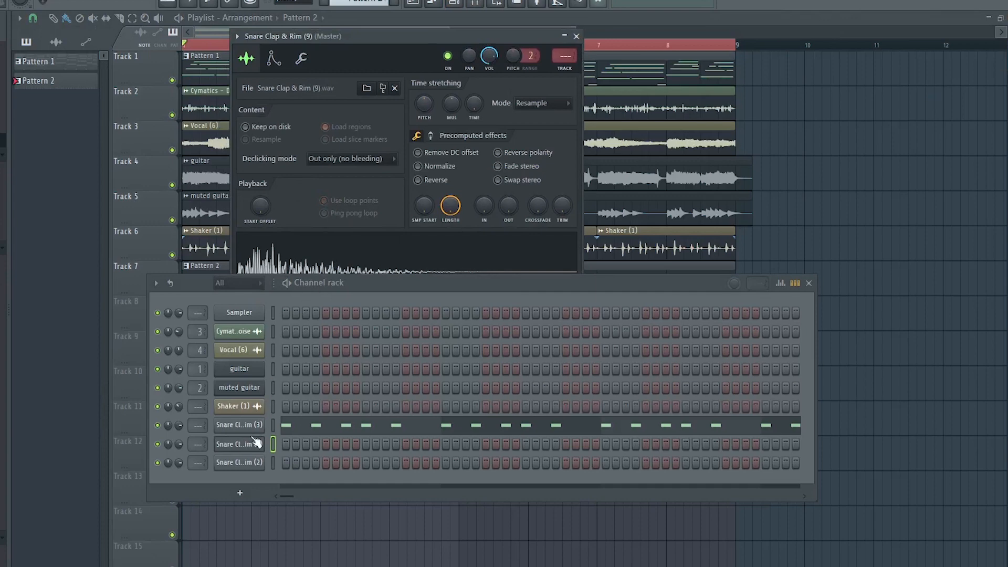
Program a sparser rhythm for the Snare Clap & Rim (9) channel and close its sampler window
click(346, 444)
key(space)
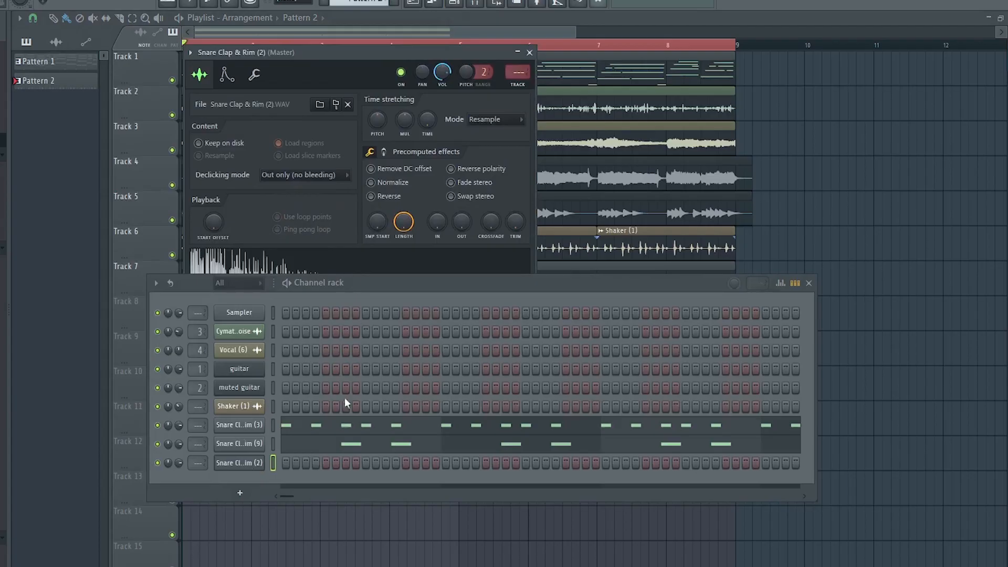
click(530, 53)
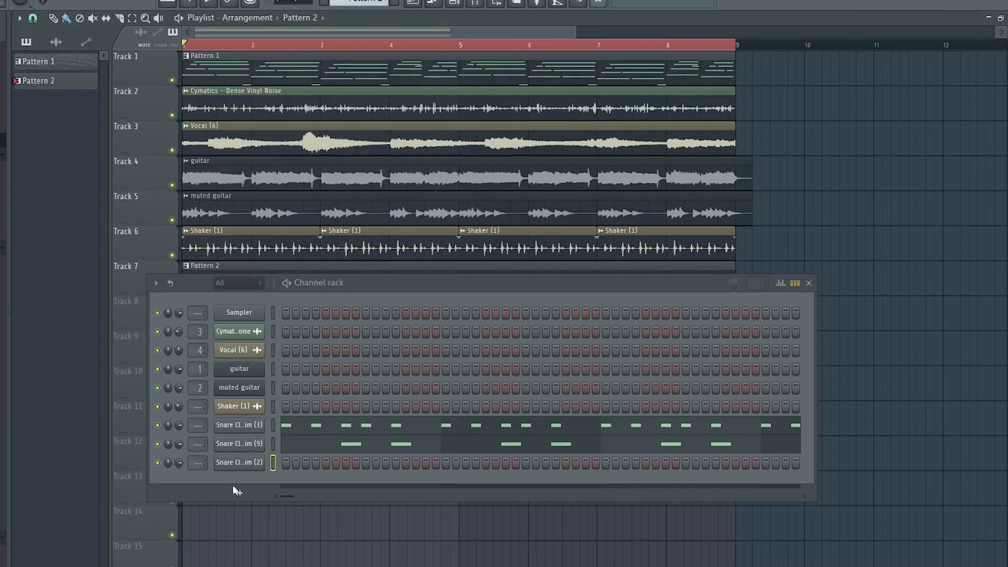
Open the Snare Clap & Rim (2) channel in the piano roll and place its few hits
right_click(256, 466)
click(284, 428)
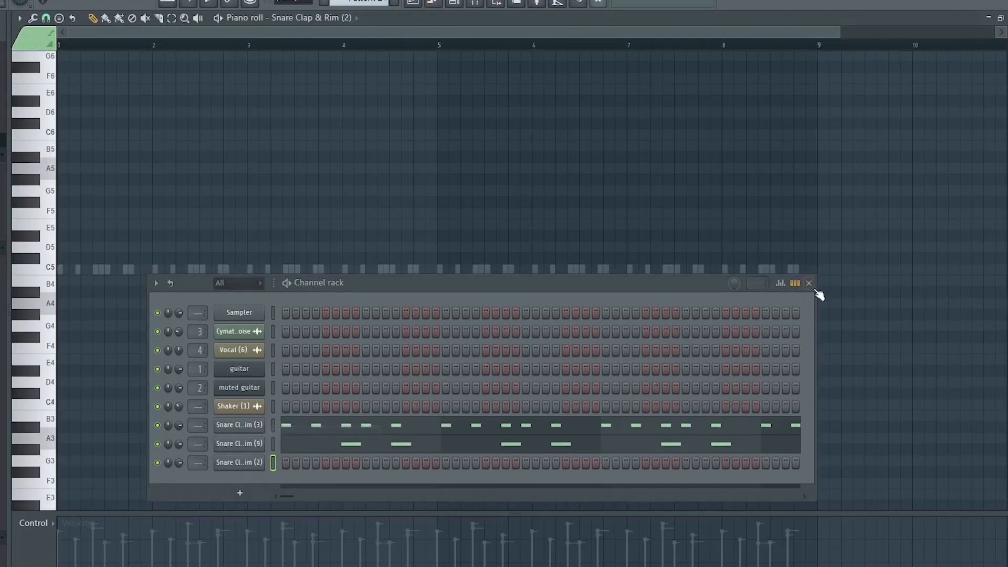
click(809, 283)
scroll(206, 269, up, 2)
click(190, 269)
key(space)
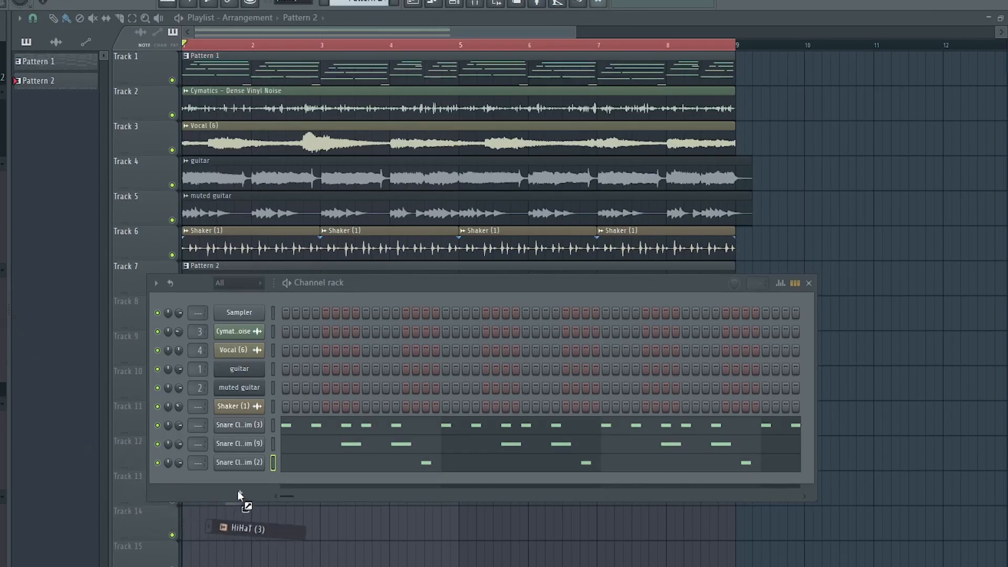
Add a HiHat (3) channel with two steps and a Snare Clap & Rim (15) channel to the channel rack
drag(238, 492, 244, 480)
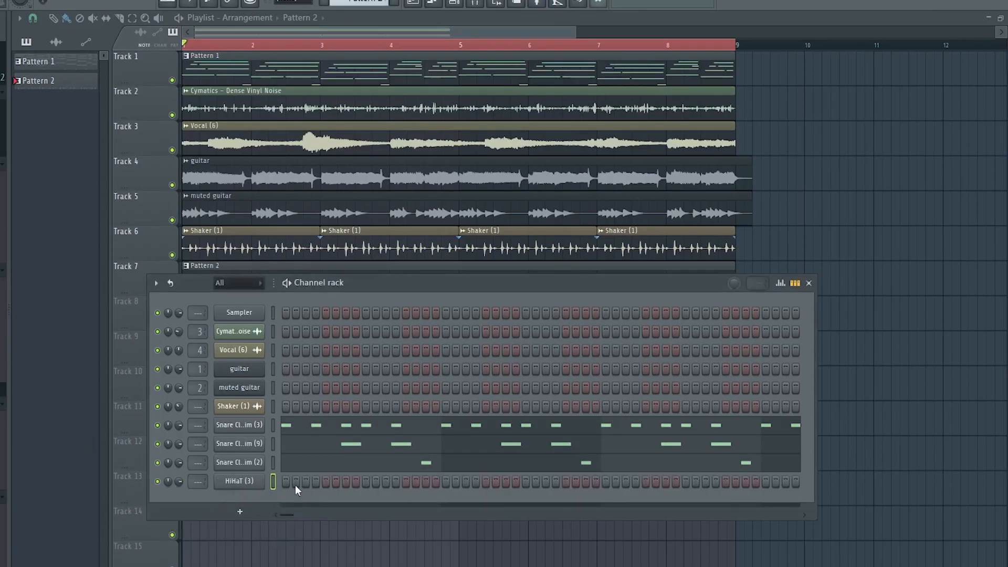
click(295, 483)
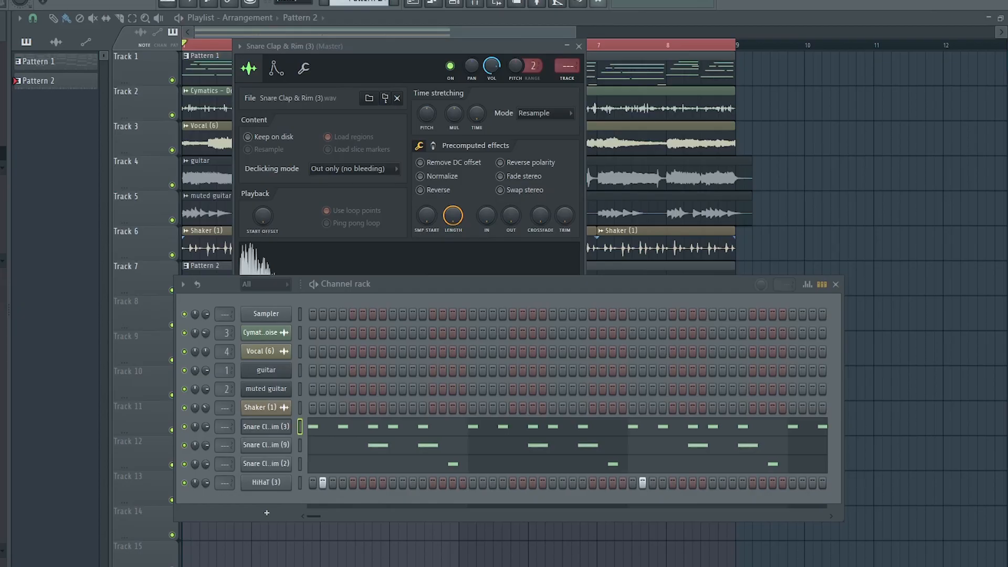
drag(165, 525, 287, 504)
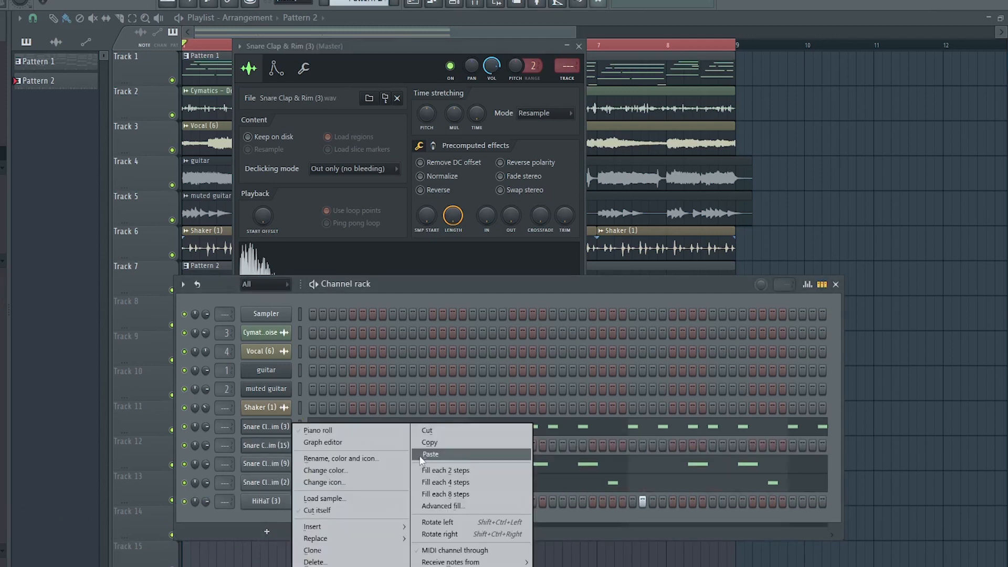
click(422, 455)
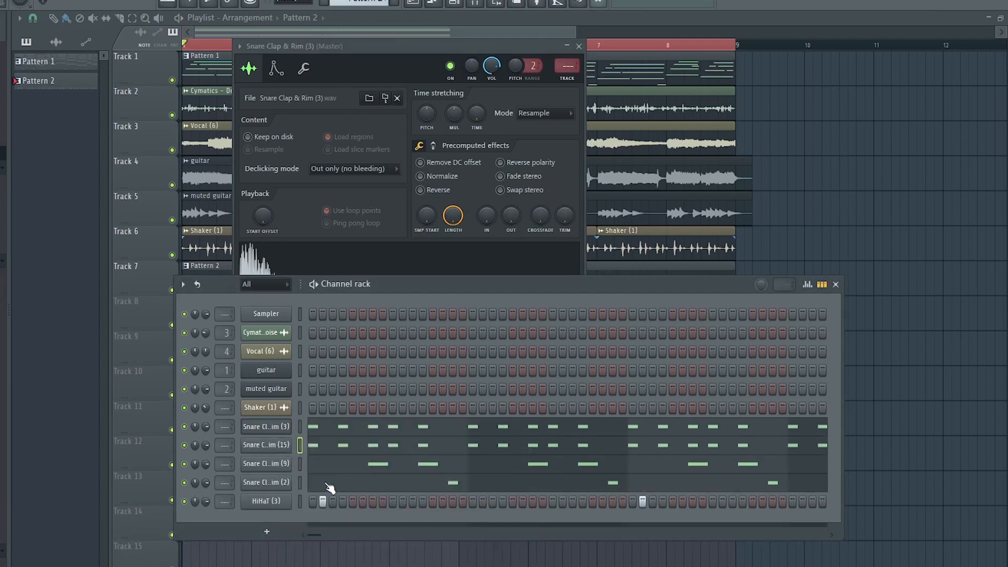
Program Hat Jam, Conga 09 and Kick (3) percussion patterns in the piano roll and play them
key(space)
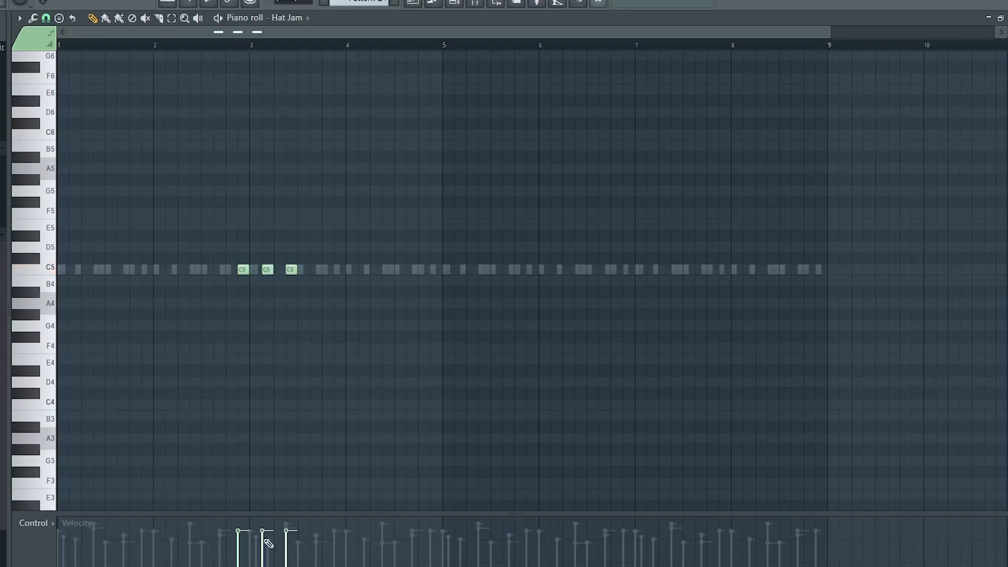
key(space)
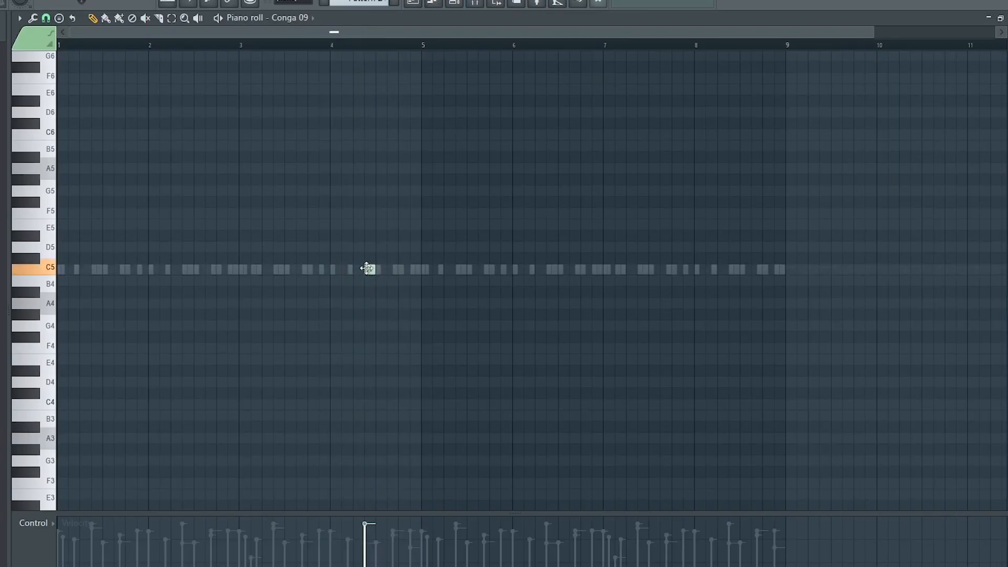
click(366, 269)
key(space)
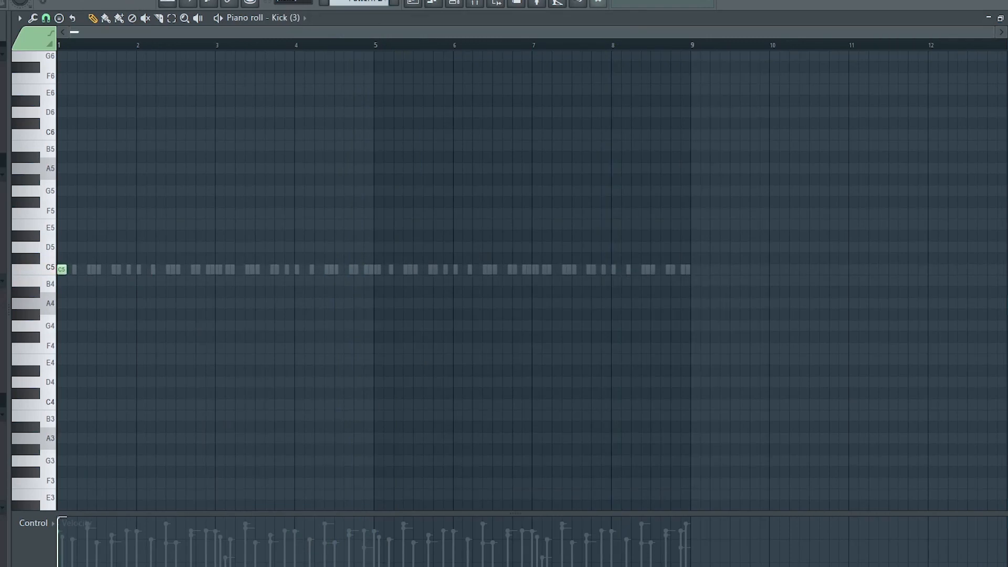
key(space)
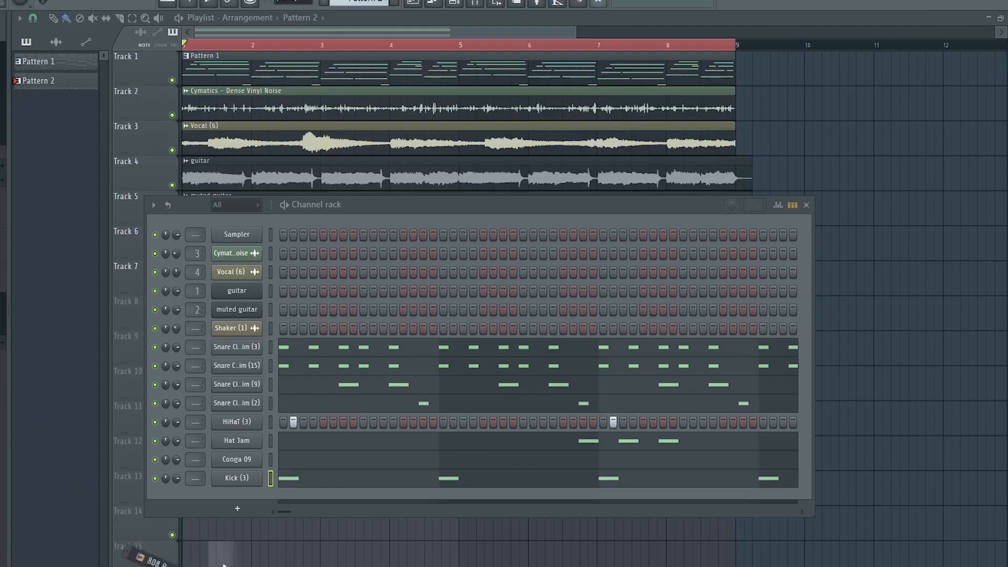
Add an 808 Burner sample and detect its pitch regions in the Edison audio editor
drag(223, 564, 251, 498)
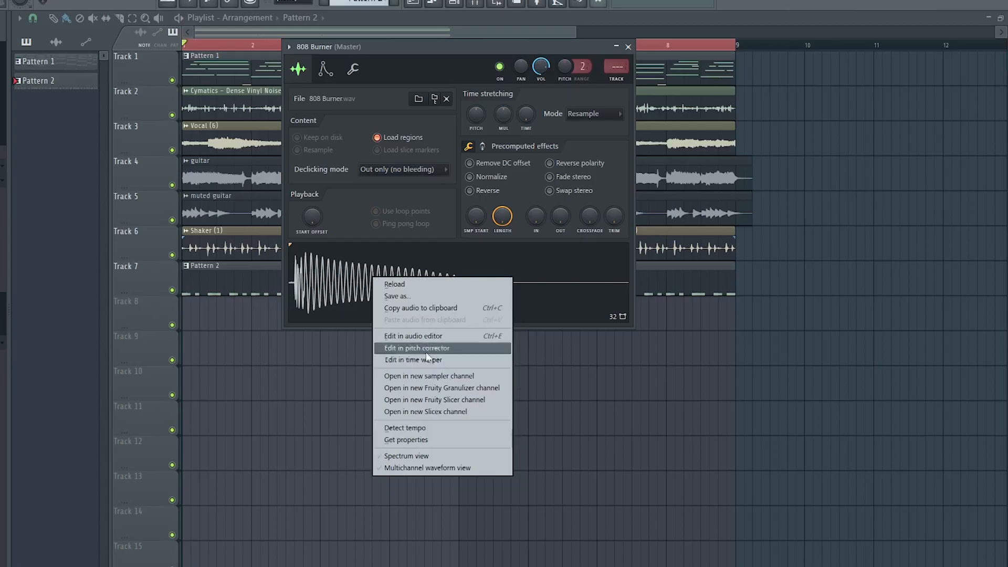
click(431, 336)
click(286, 145)
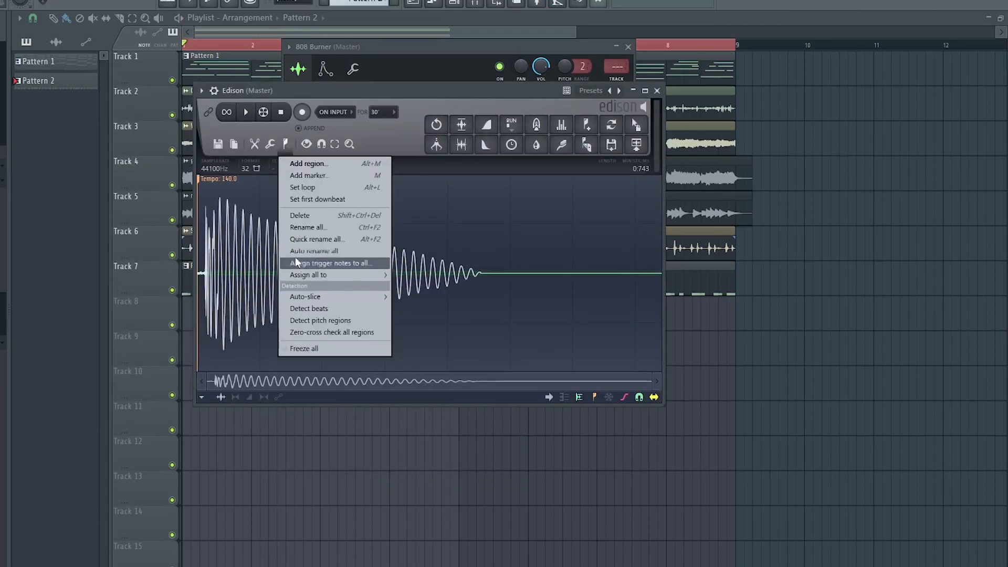
click(322, 321)
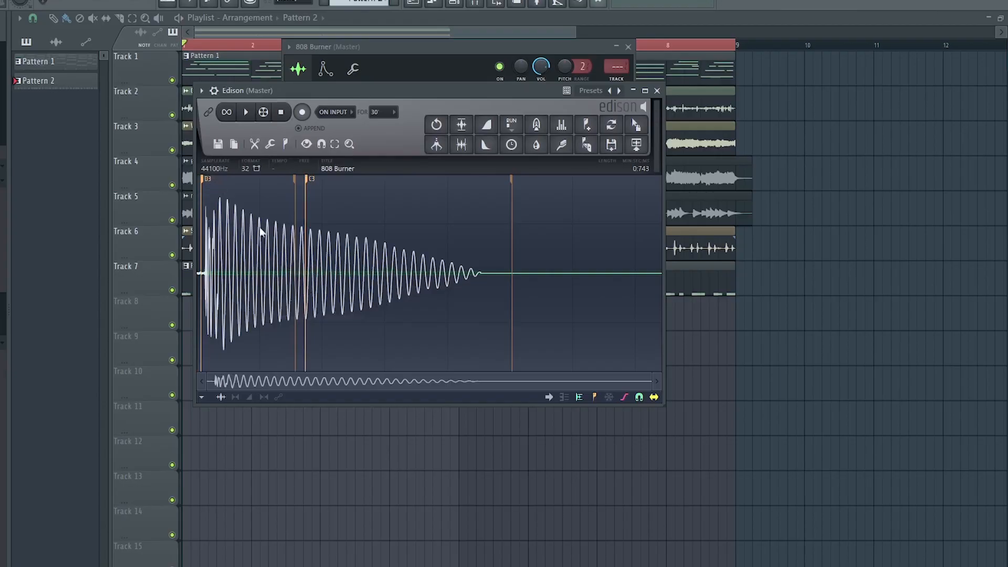
click(657, 90)
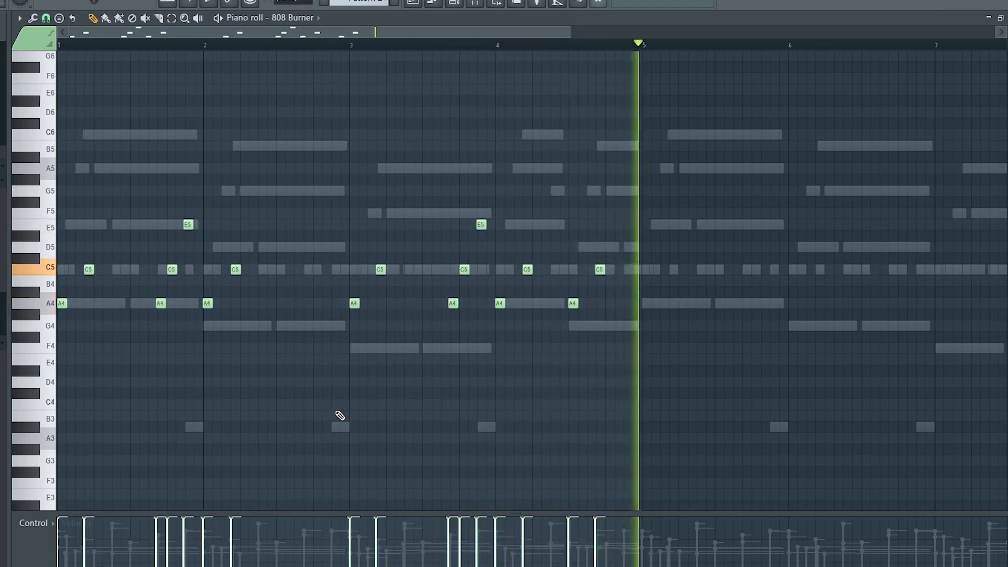
Select all notes in the 808 piano roll, set the snap to Cell, and close the 808 Basic editor windows
scroll(356, 51, down, 3)
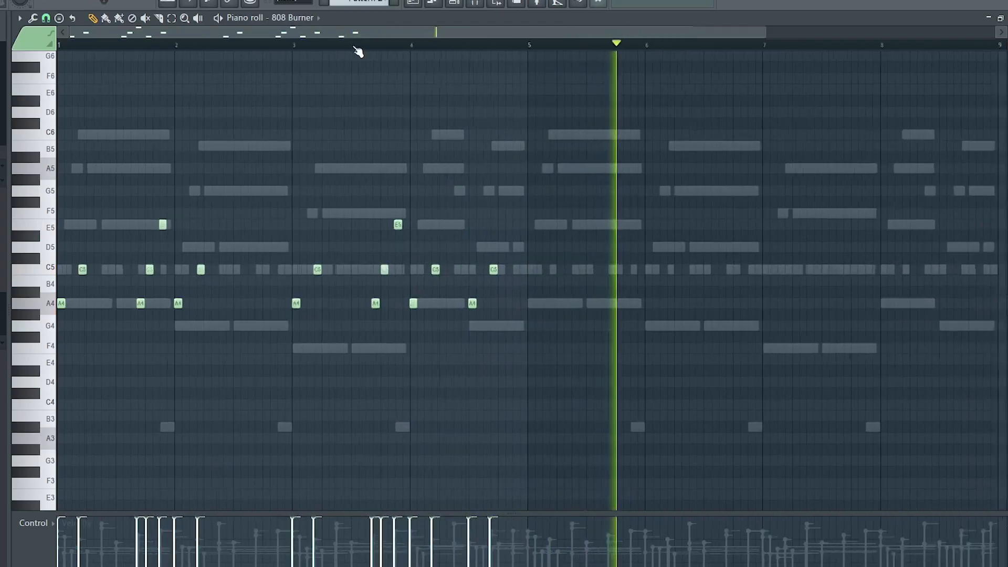
key(ctrl+a)
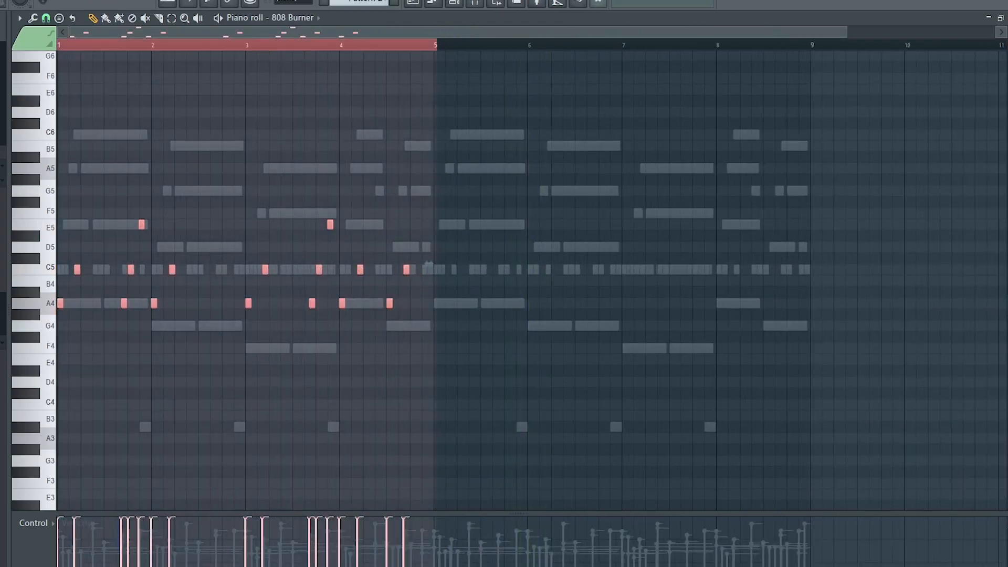
click(46, 18)
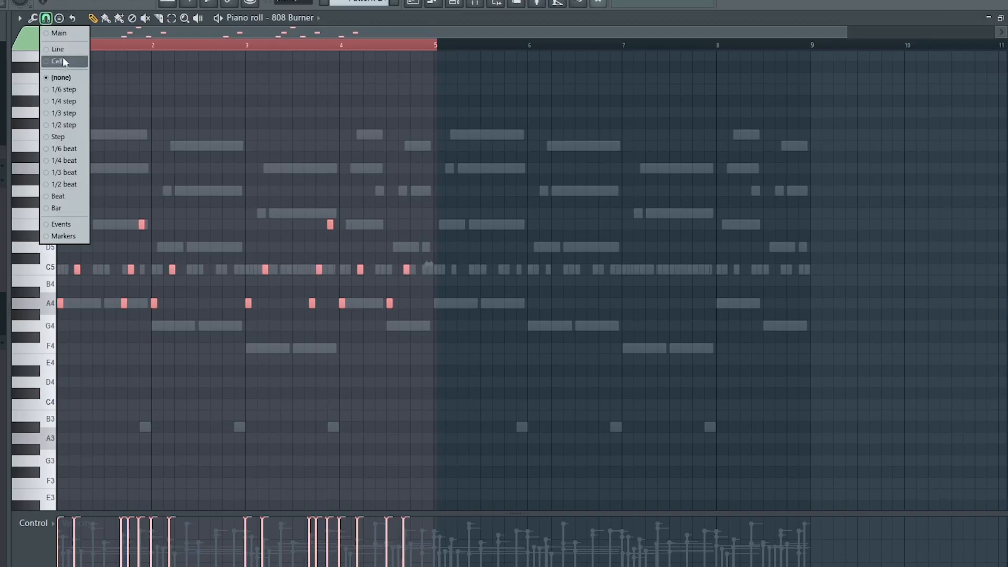
click(64, 62)
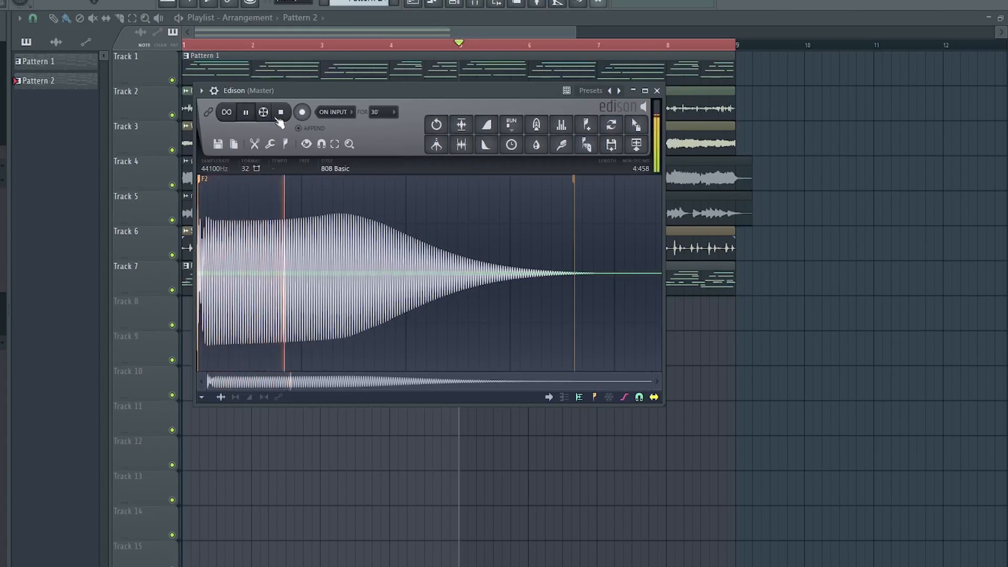
click(657, 91)
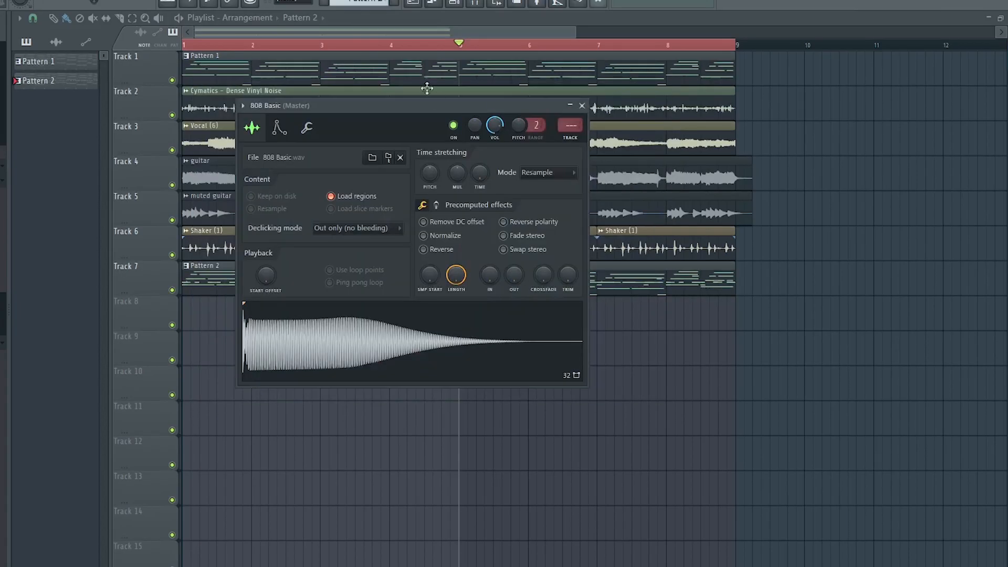
click(581, 105)
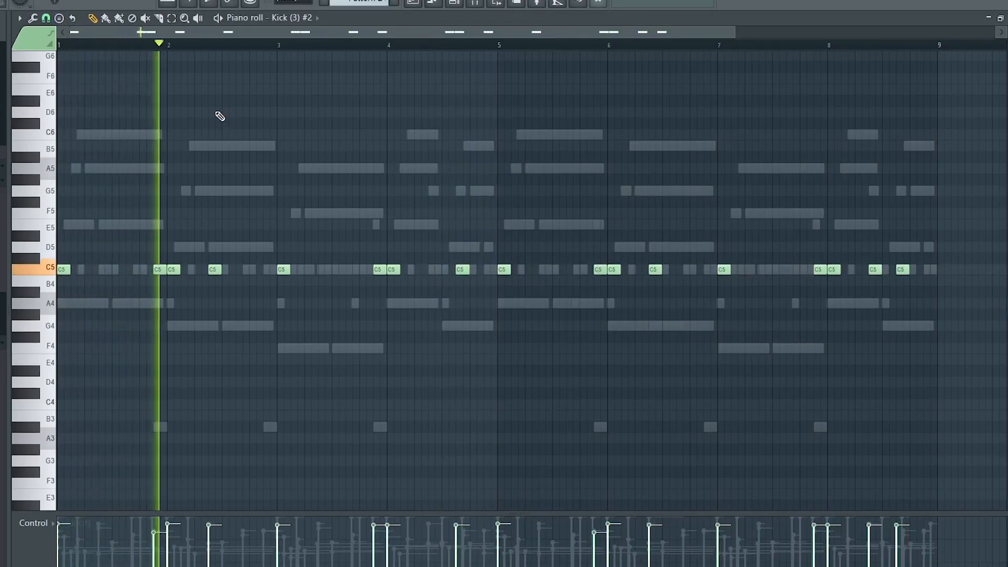
Transpose all 808 Basic notes down to A4
scroll(259, 51, down, 2)
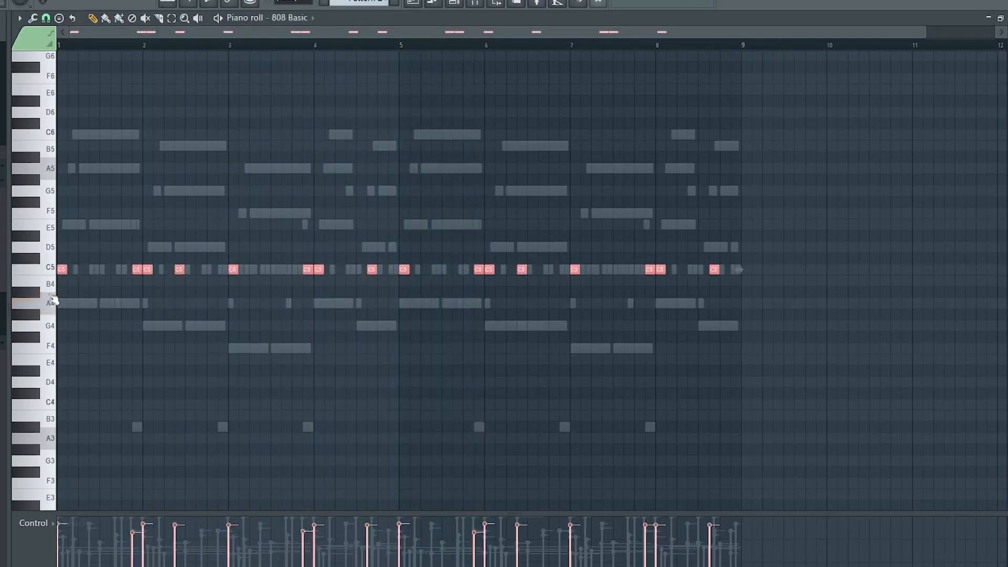
drag(61, 269, 61, 311)
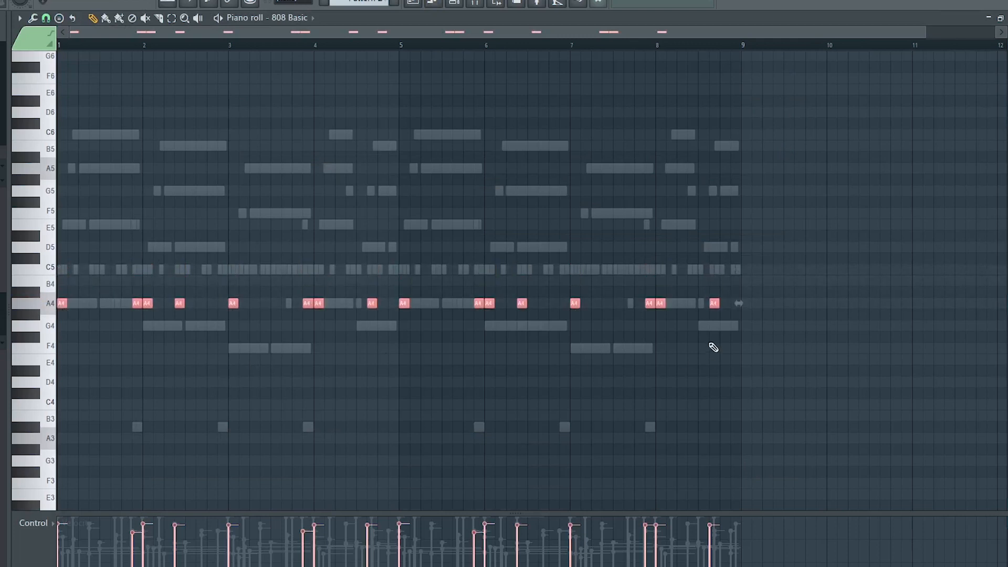
click(749, 306)
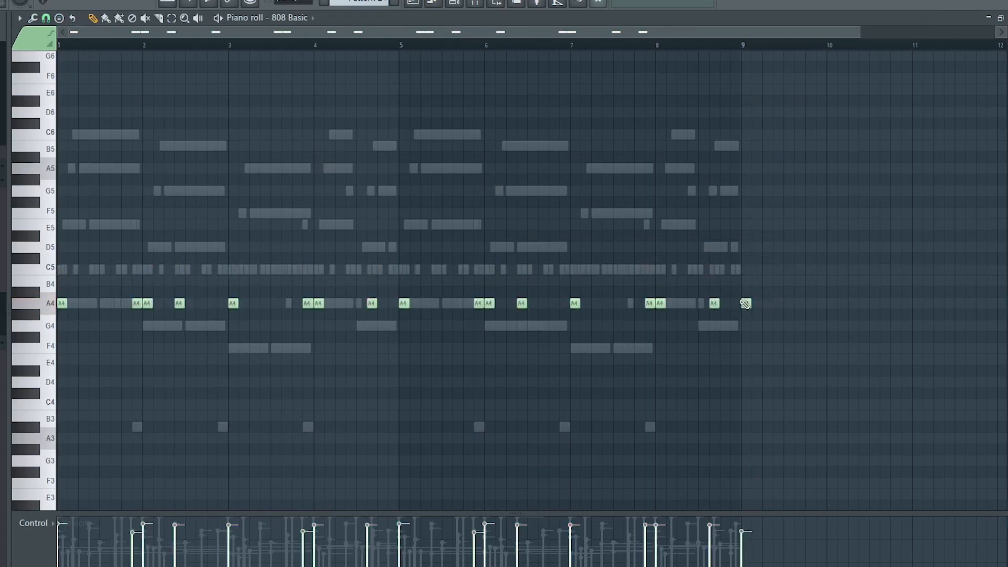
Split Pattern 2 by channel into separate per-instrument patterns
key(ctrl+l)
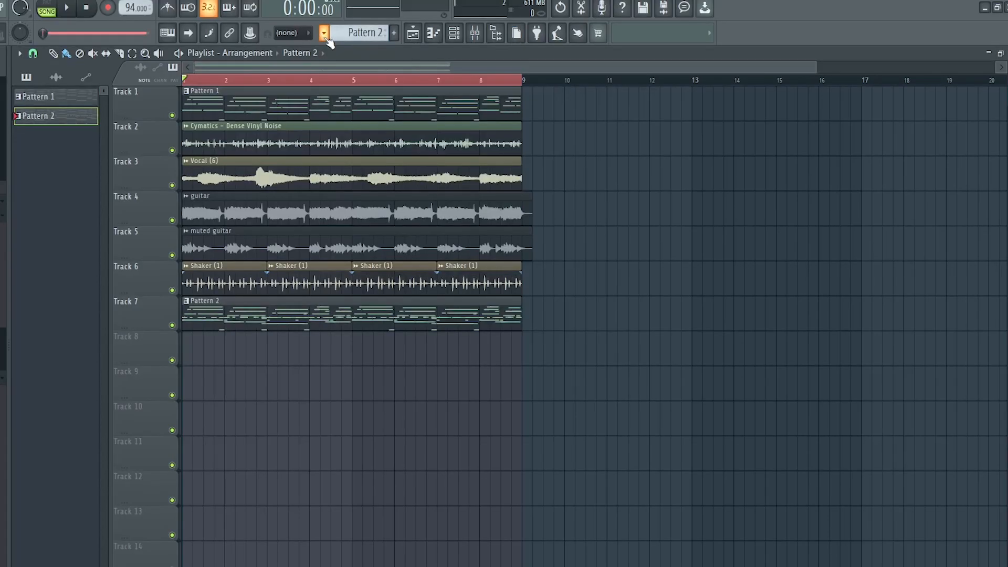
click(323, 32)
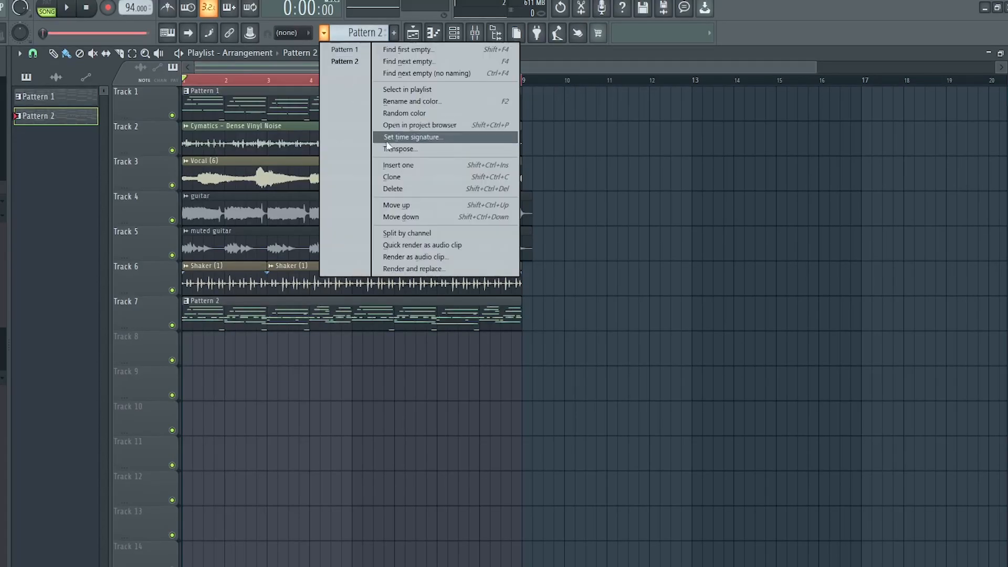
click(419, 233)
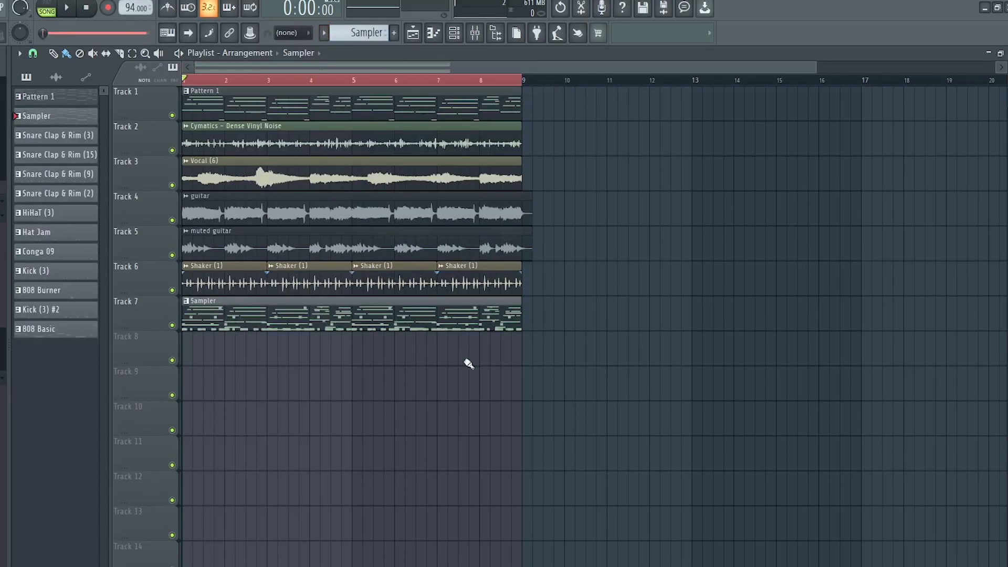
Place all the split patterns, from Snare Clap & Rim (3) to 808 Basic, on separate playlist tracks starting at Track 7
click(83, 140)
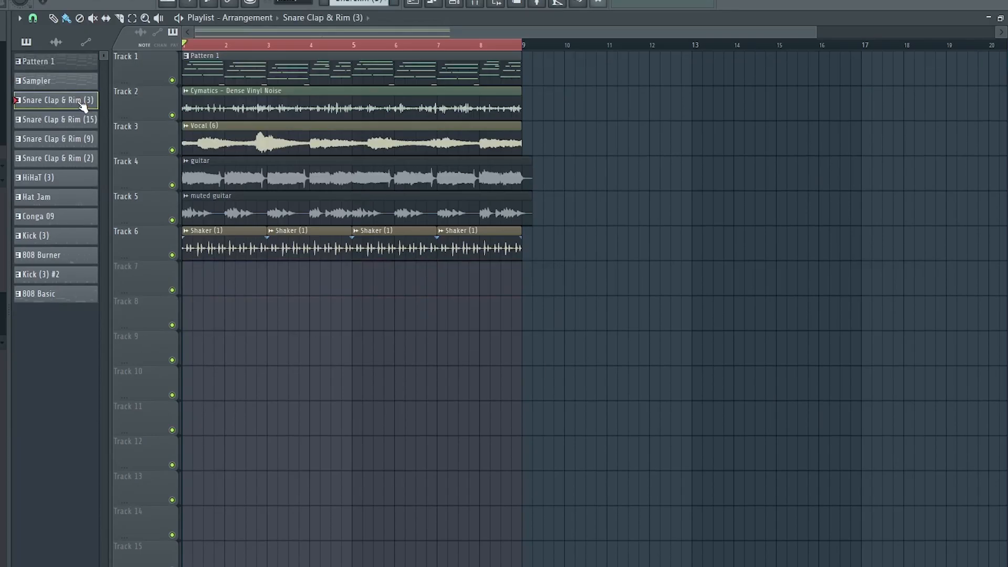
shift+click(70, 300)
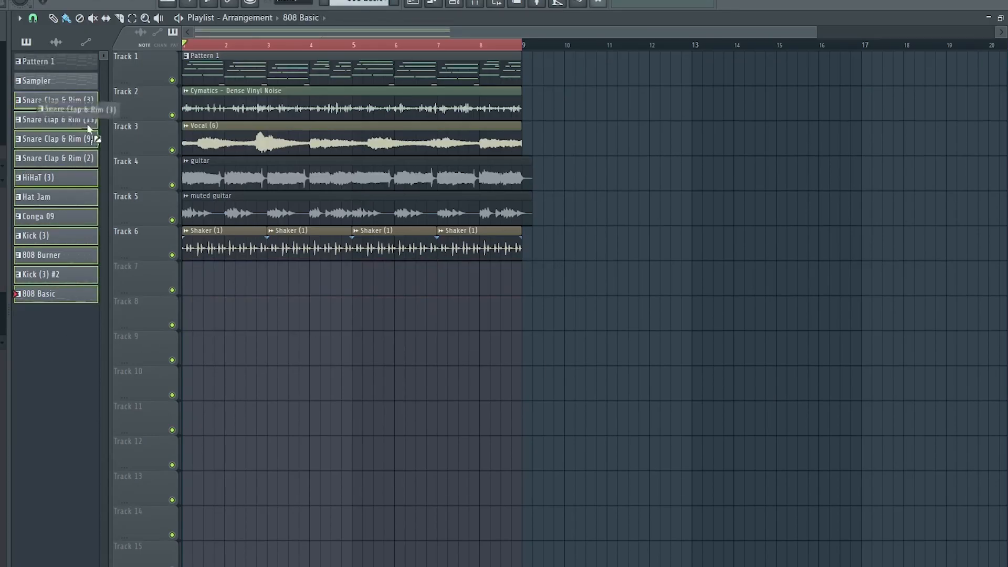
drag(89, 128, 187, 286)
scroll(510, 400, down, 1)
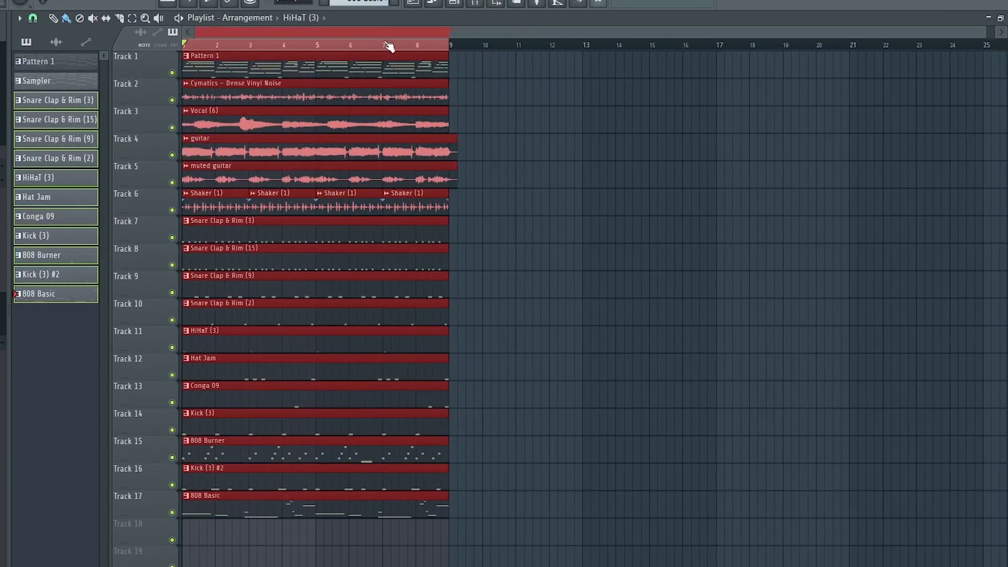
Duplicate the whole 8-bar arrangement three times to extend it to 32 bars
key(ctrl+b)
key(ctrl+b)
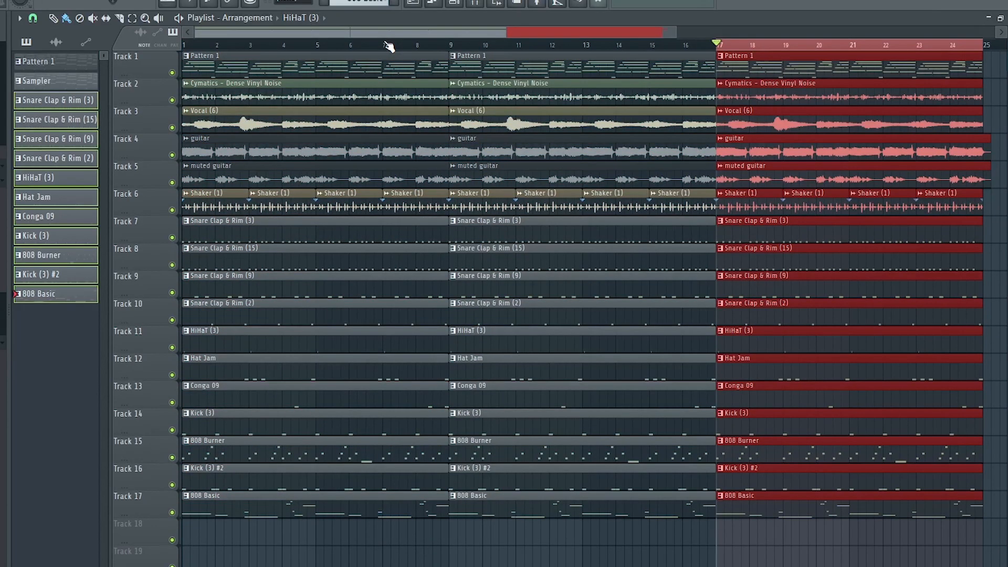
key(ctrl+b)
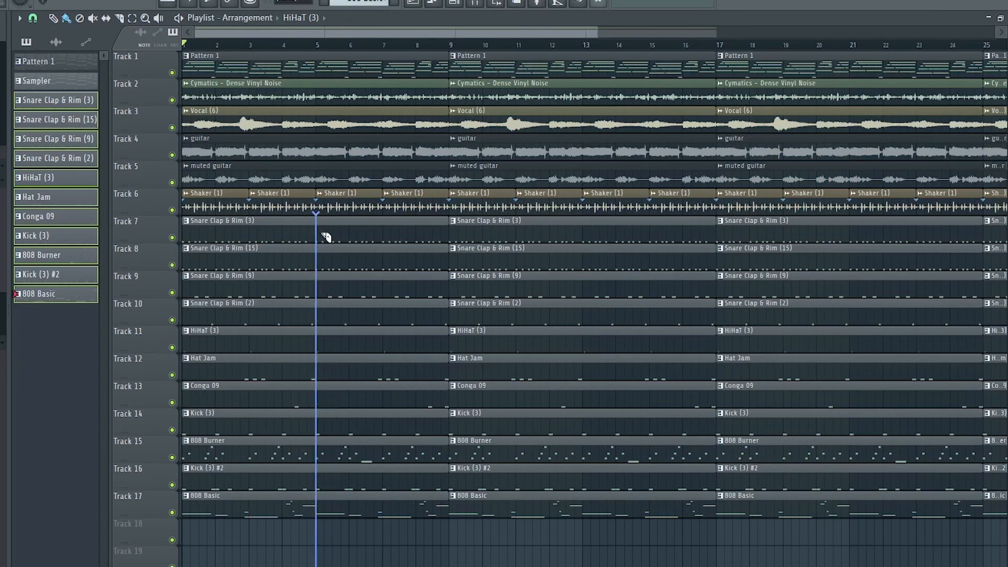
Remove the percussion and drum clips from the first four bars to create an intro
drag(326, 238, 325, 237)
drag(254, 505, 261, 234)
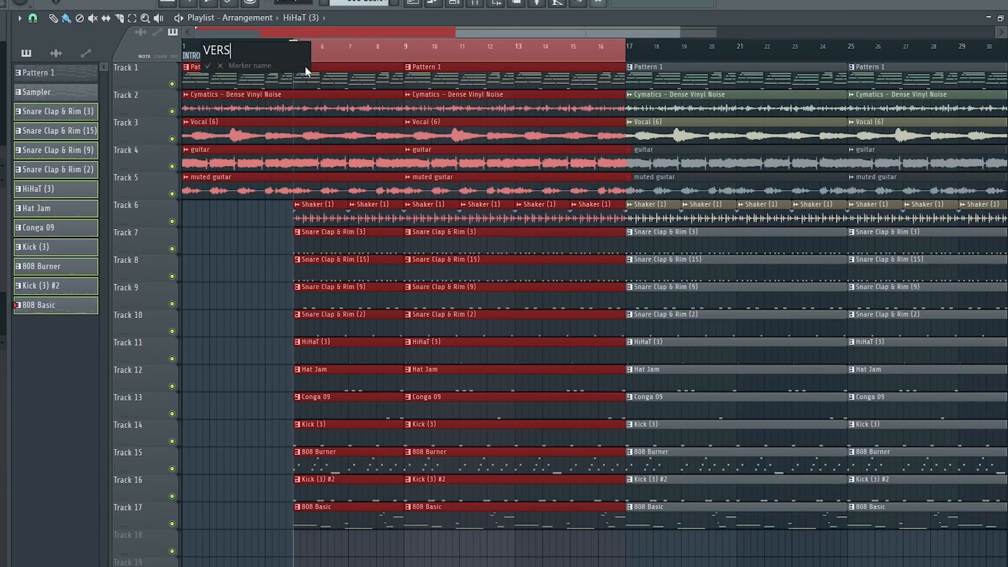
Add time markers named INTRO at bar 1 and VERSE at bar 5
text(ERSE)
click(209, 67)
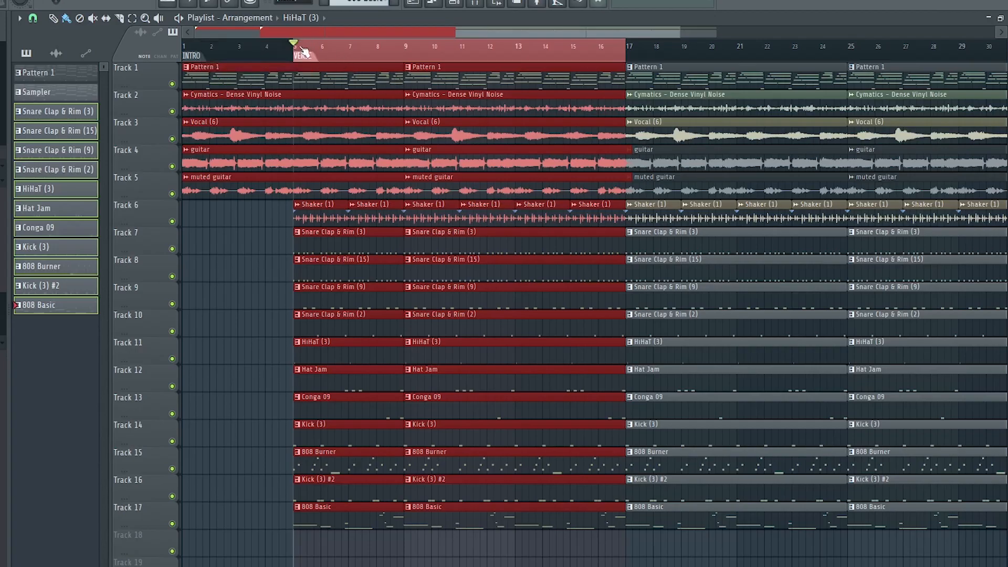
Thin out the verse by deleting some percussion clips and chopped vocal slices between bars 5 and 16
click(349, 553)
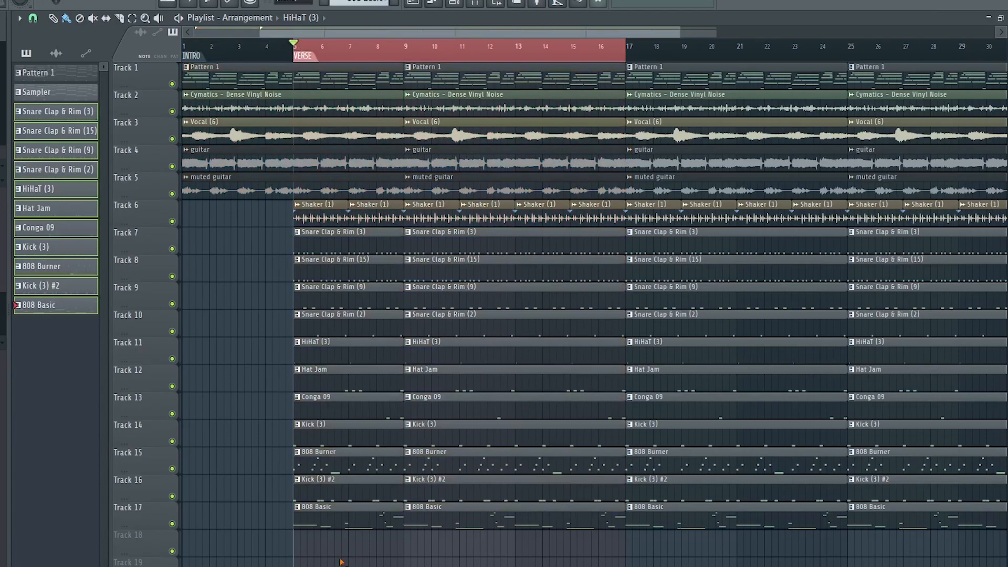
drag(341, 562, 334, 477)
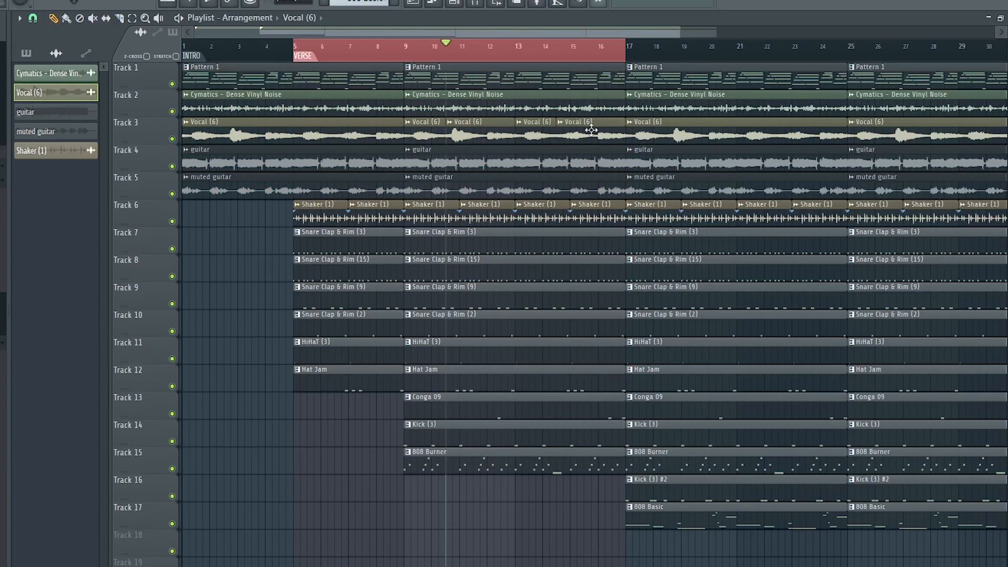
right_click(584, 137)
right_click(486, 137)
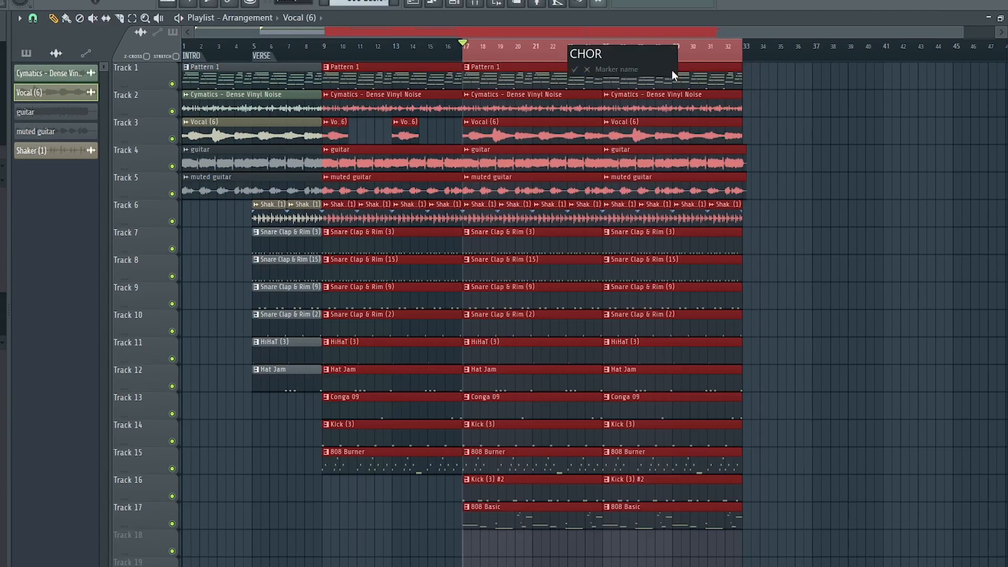
Add time markers named CHORUS at bar 17 and BRIDGE at bar 33
text(US)
click(580, 74)
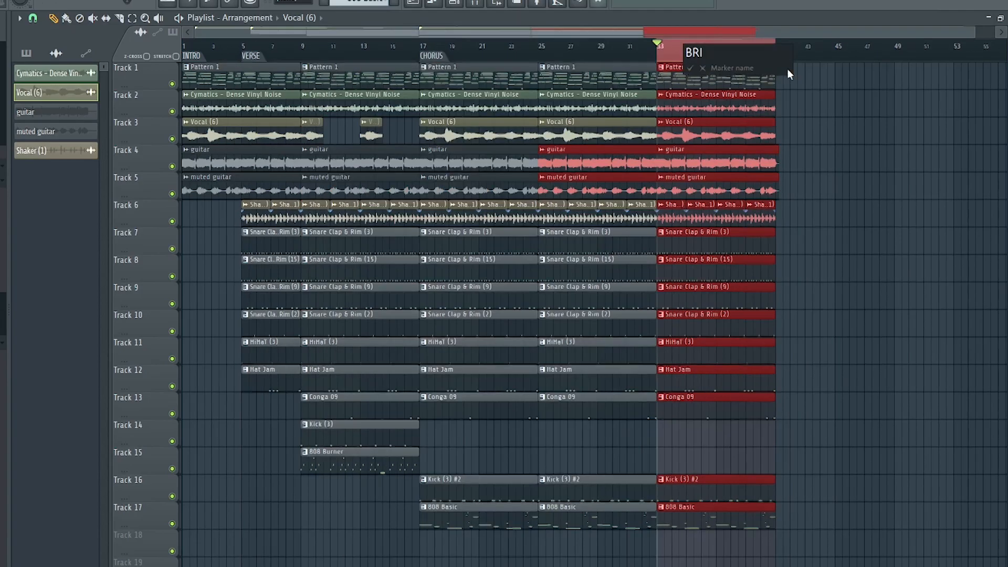
text(DGE)
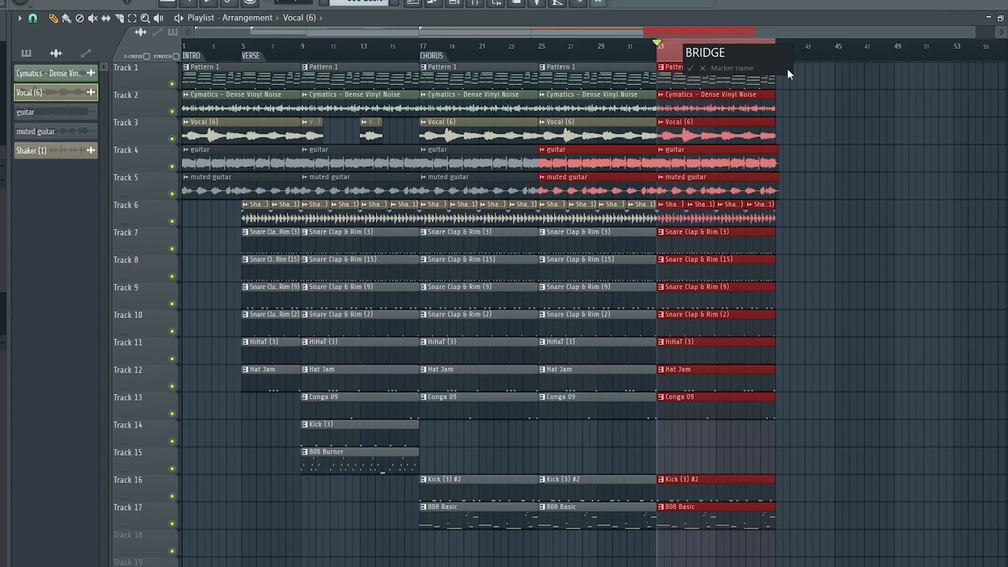
click(690, 68)
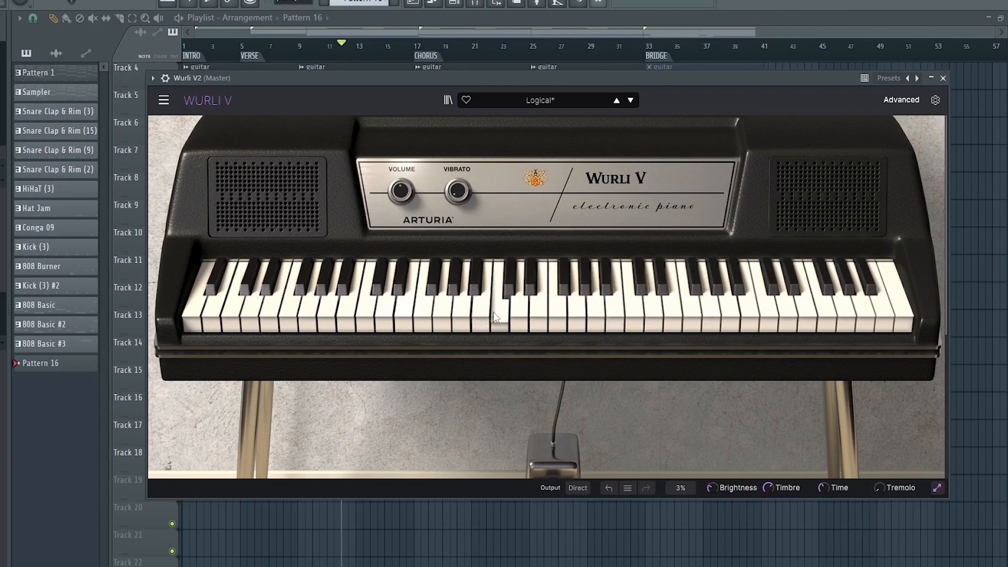
Align the first Wurli V2 chord's notes to the start of bar 1 in the piano roll and play the pattern
click(454, 312)
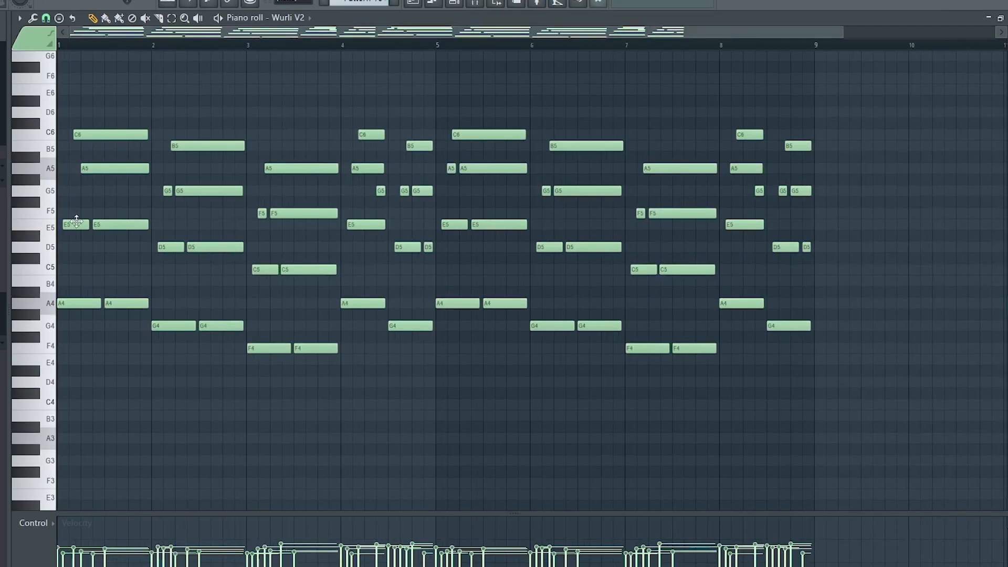
drag(103, 225, 66, 224)
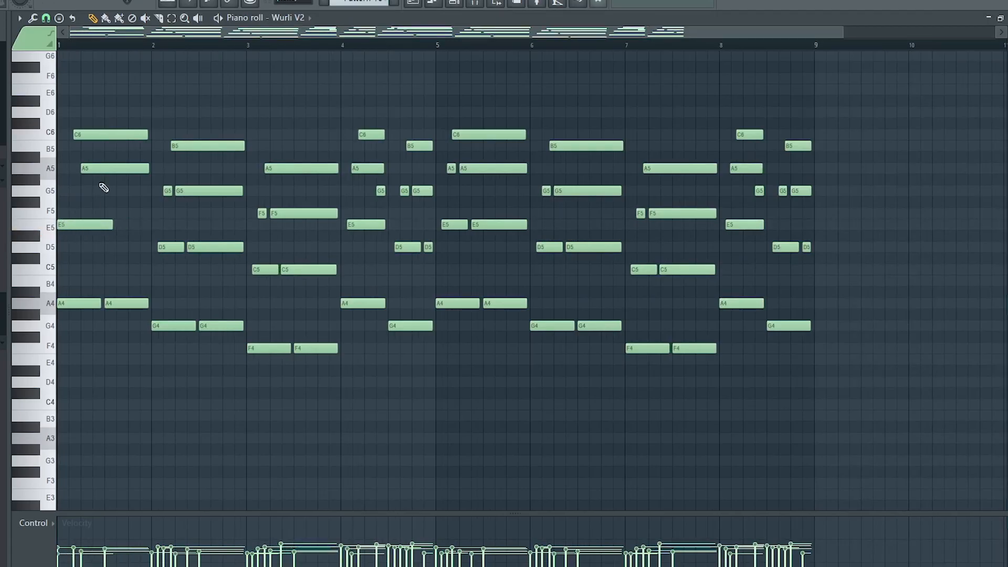
drag(100, 171, 65, 162)
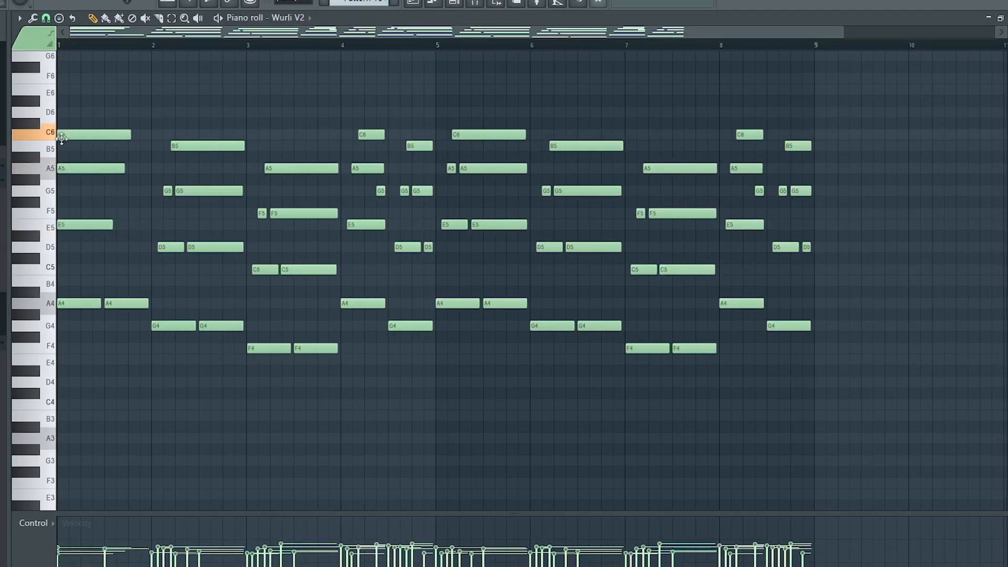
drag(86, 95, 189, 383)
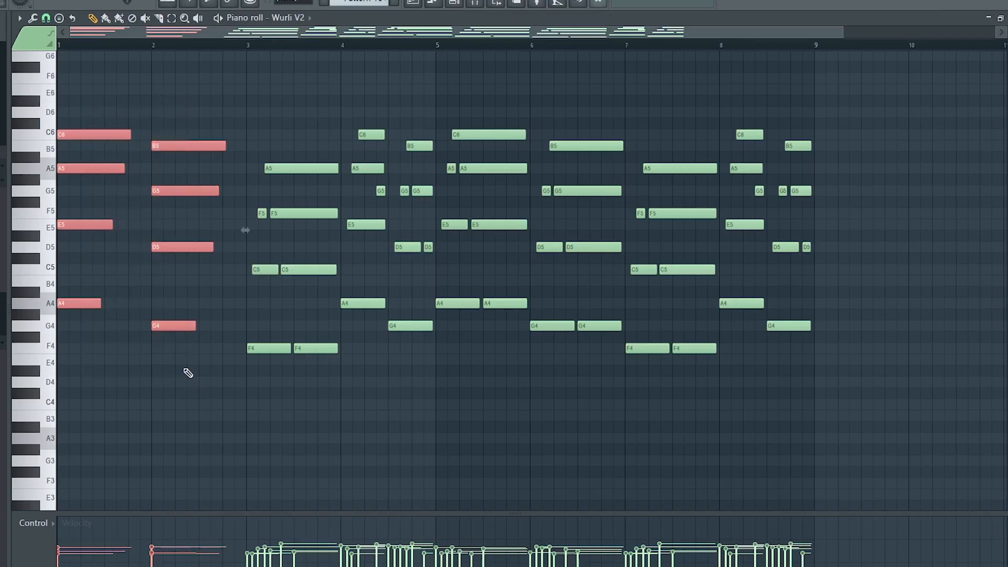
key(space)
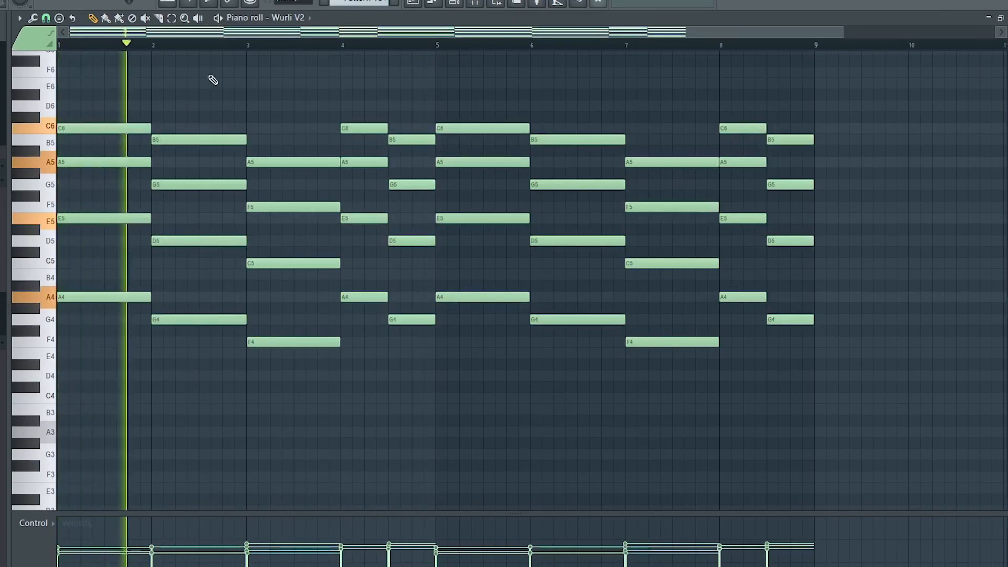
scroll(222, 48, down, 1)
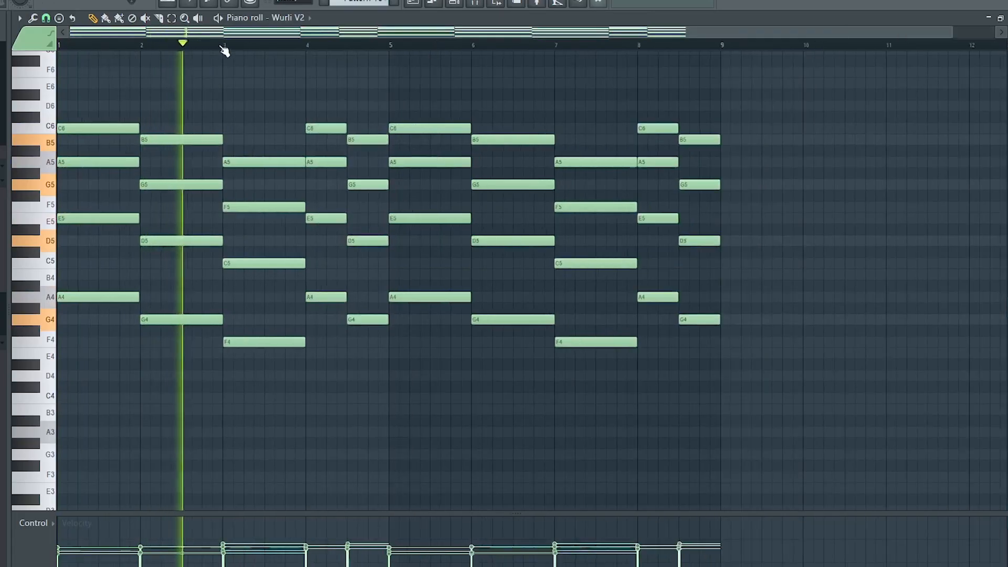
scroll(224, 50, down, 1)
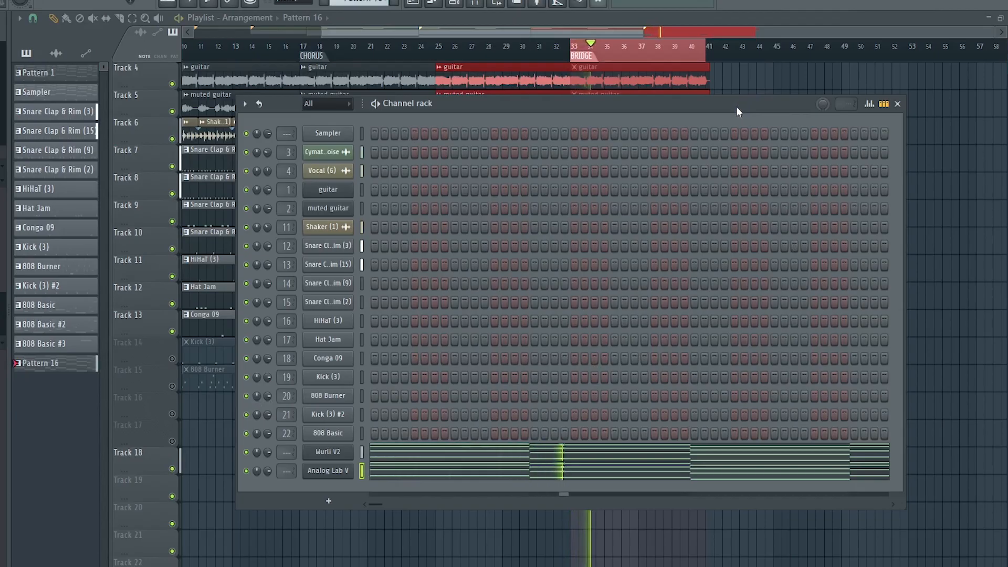
Insert RC-20 Retro Color into the first effect slot of the guitar mixer track
drag(736, 107, 723, 74)
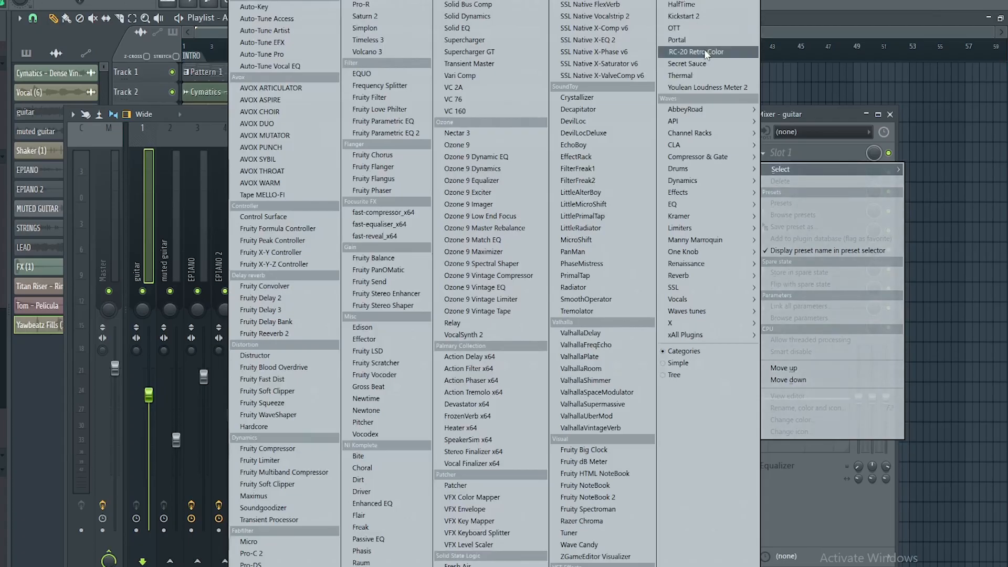
click(704, 49)
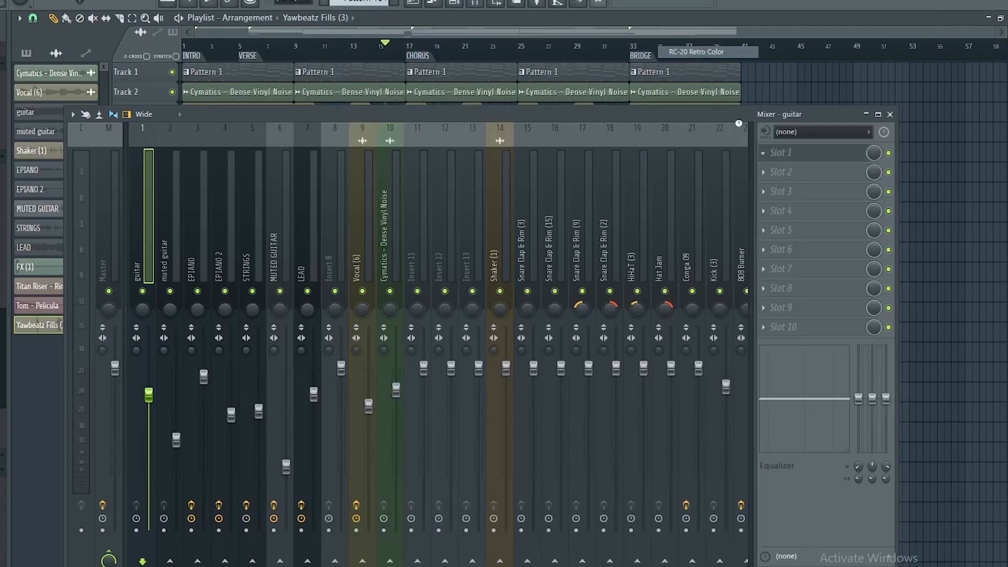
click(891, 115)
drag(379, 143, 595, 73)
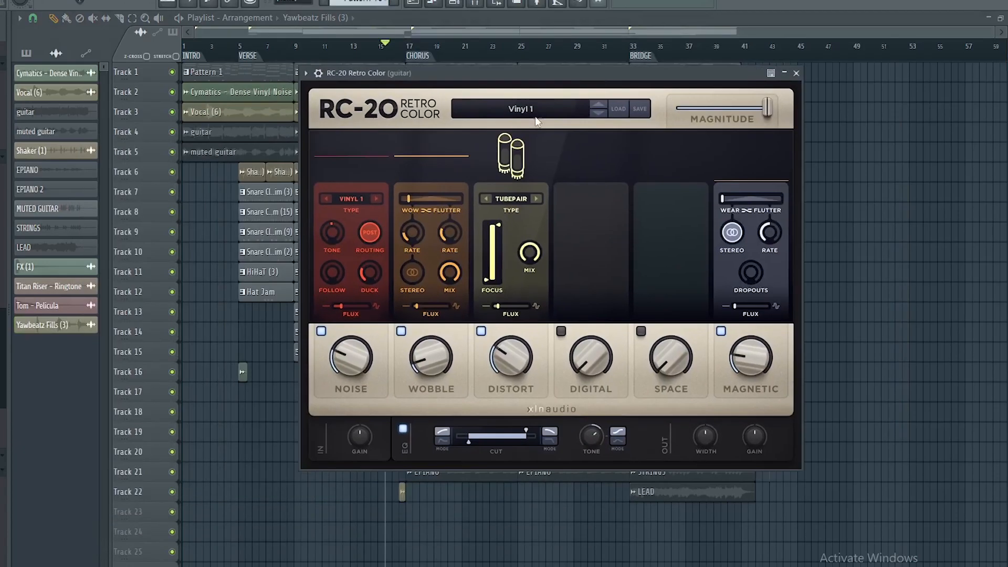
Load the Magnitude Transition 1 preset in RC-20 Retro Color and play it back
click(528, 112)
scroll(430, 223, up, 7)
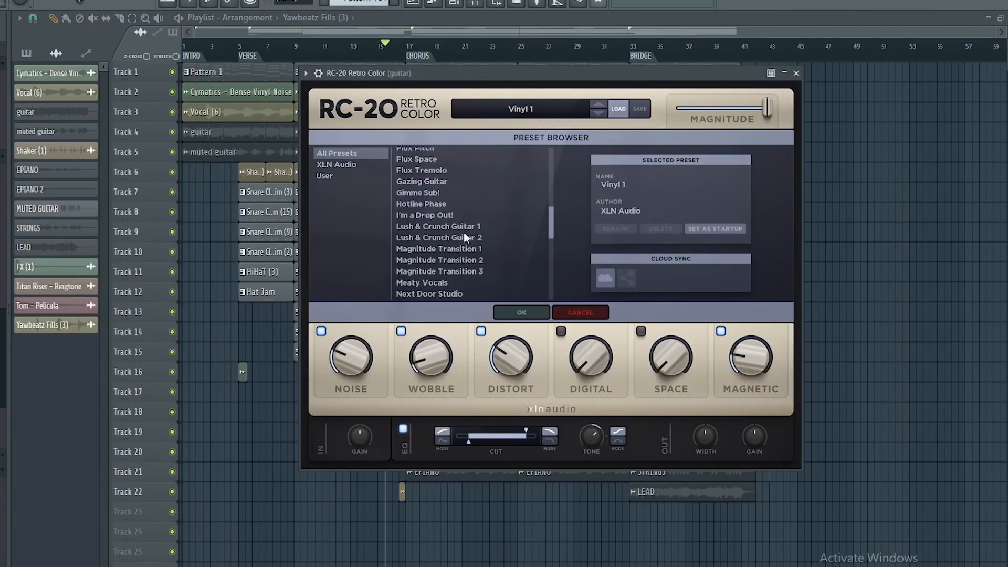
click(465, 250)
click(521, 313)
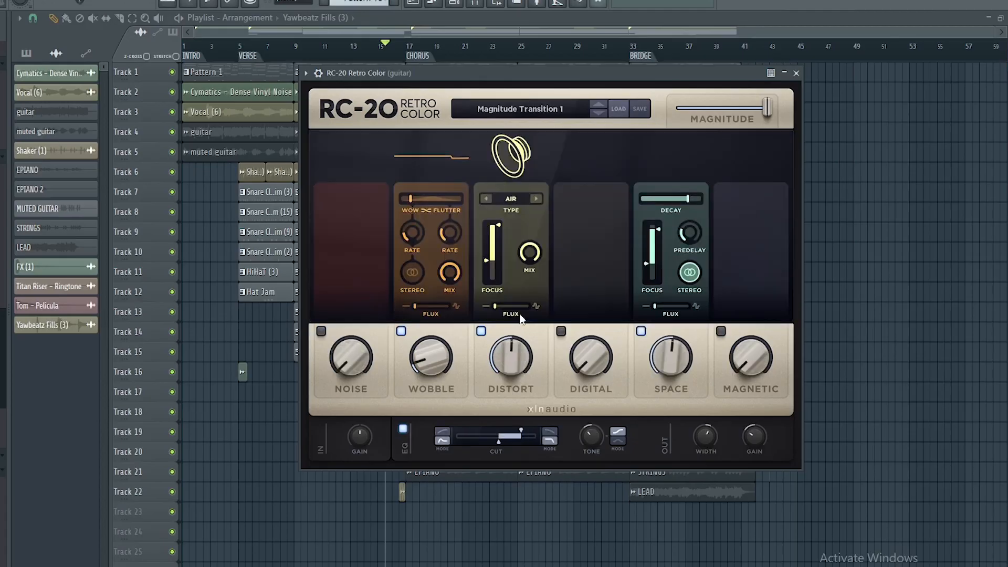
key(space)
key(space)
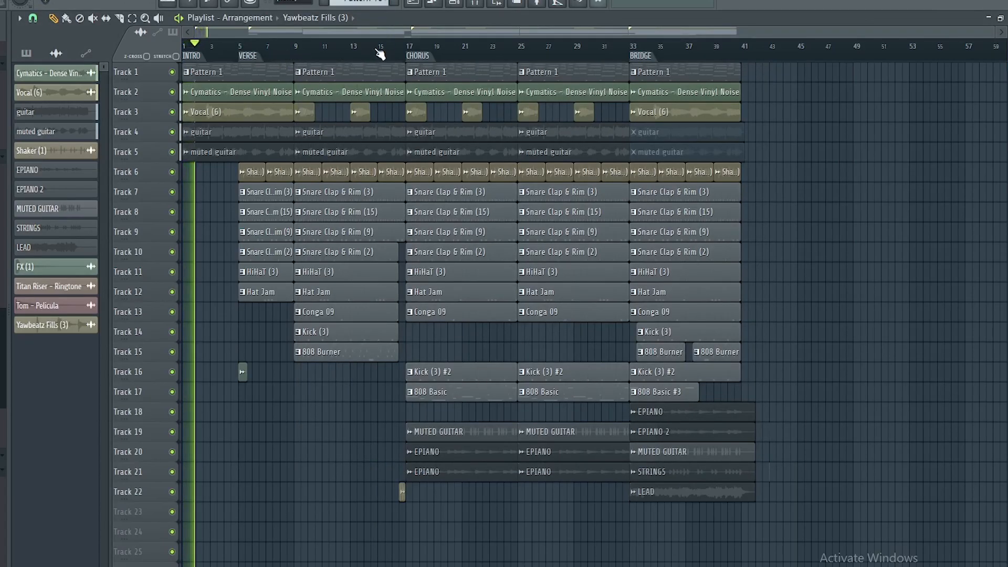
Create an automation clip for the RC-20 Retro Color slot's mute switch on the guitar track
key(F9)
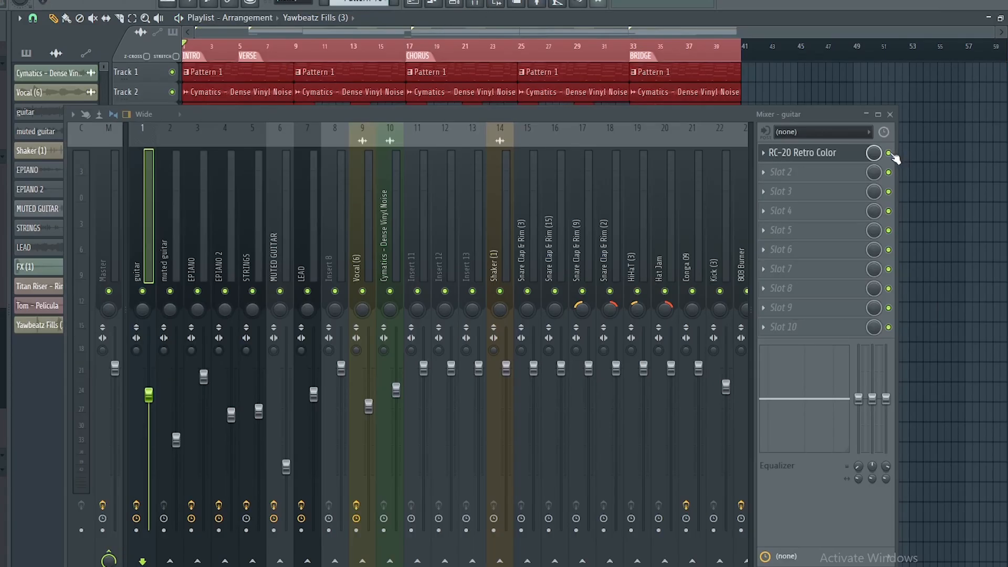
right_click(895, 159)
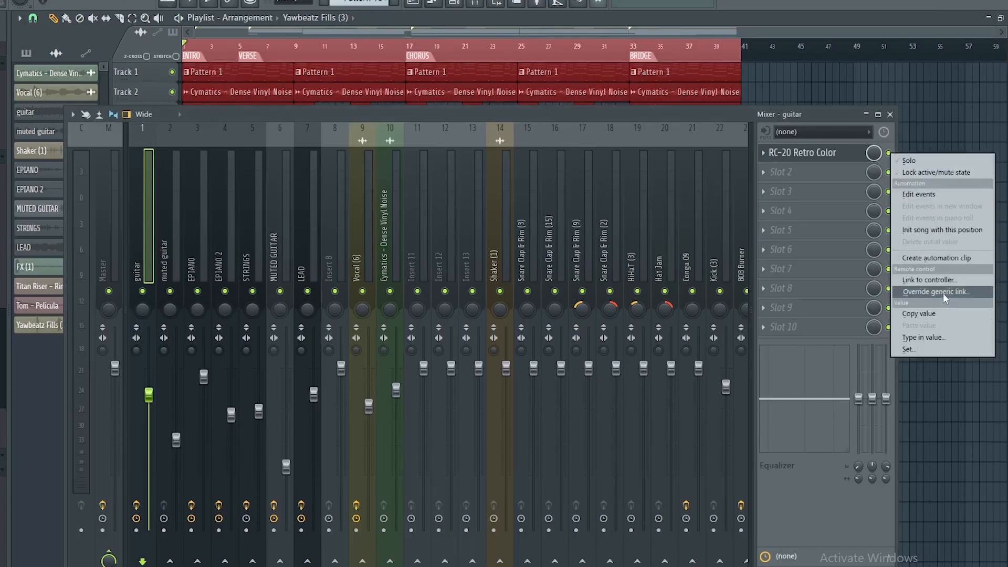
click(936, 257)
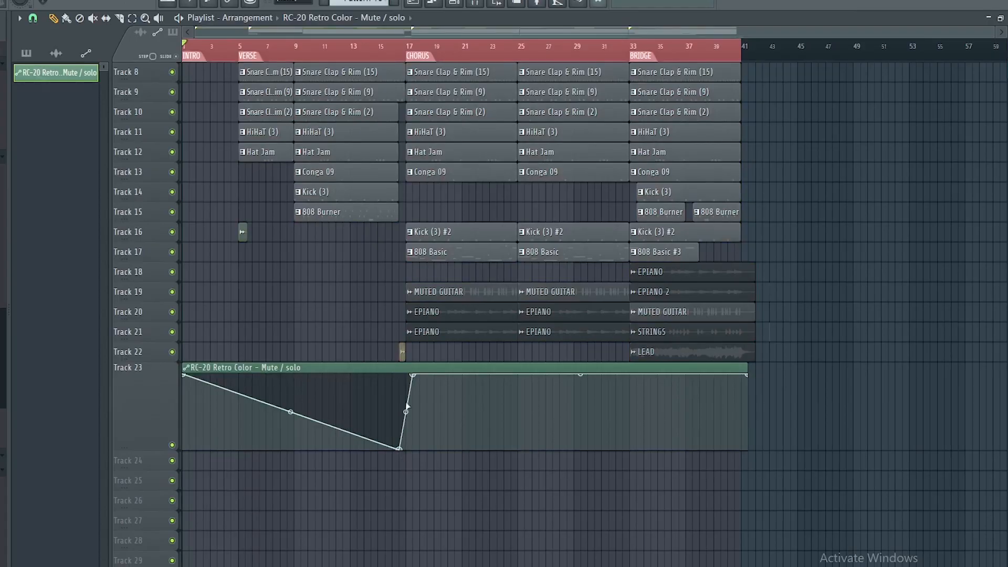
Adjust the points of the guitar Param. EQ 2 main level automation clip so the level drops slightly from bar 17
scroll(765, 416, up, 4)
drag(413, 404, 413, 411)
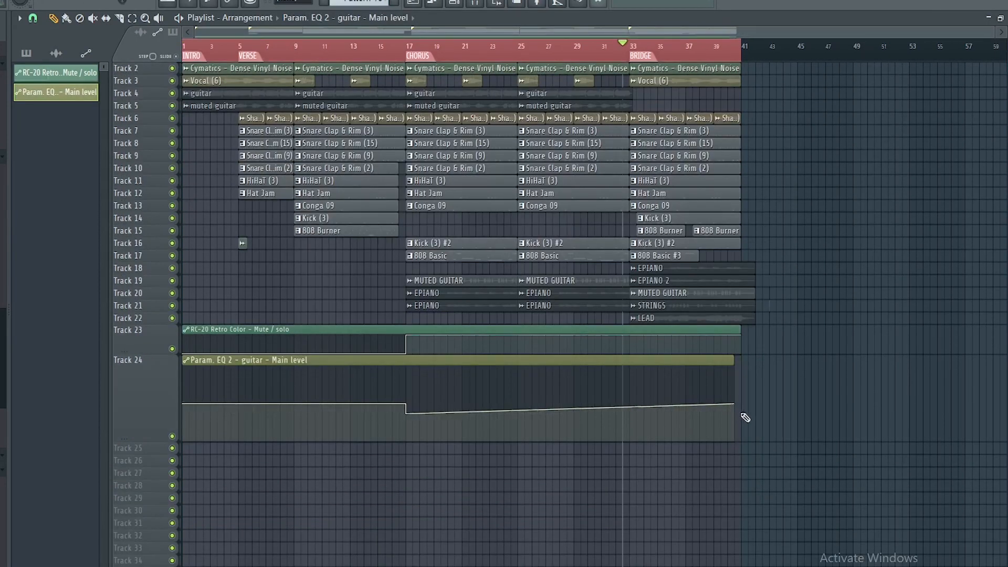
drag(737, 404, 740, 410)
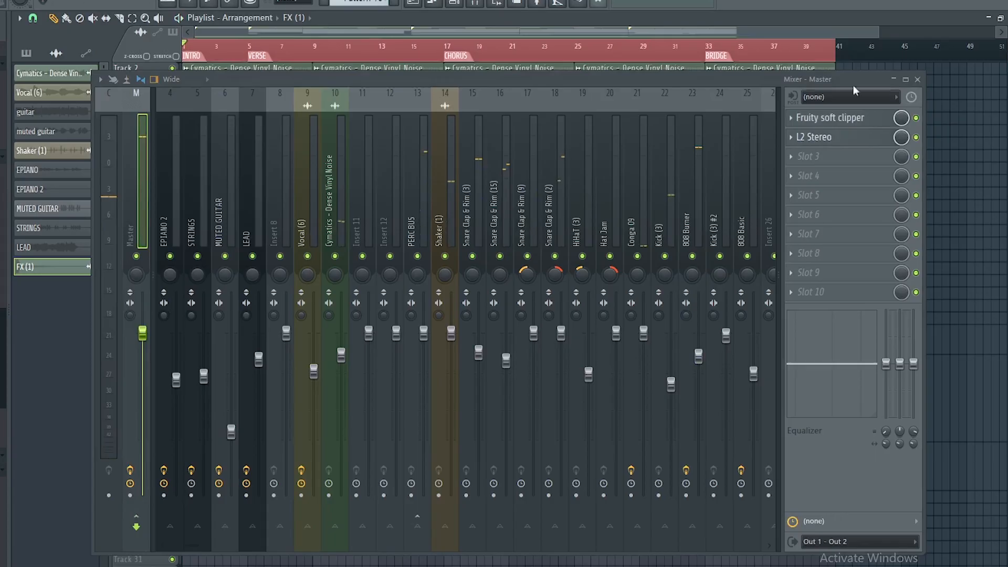
Open the master track's L2 Stereo limiter to inspect it, close it and play the arrangement
drag(745, 76, 800, 357)
click(899, 420)
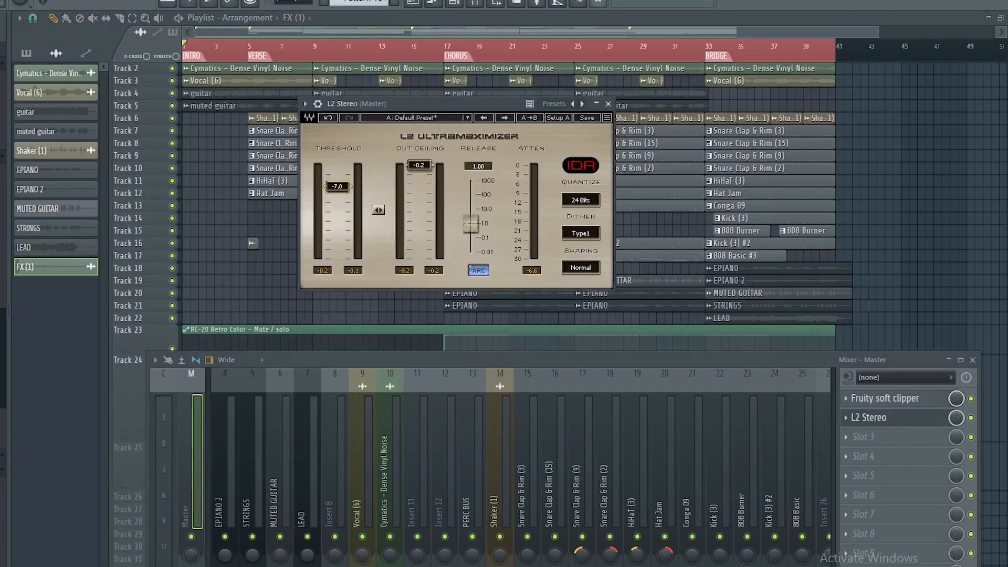
click(608, 104)
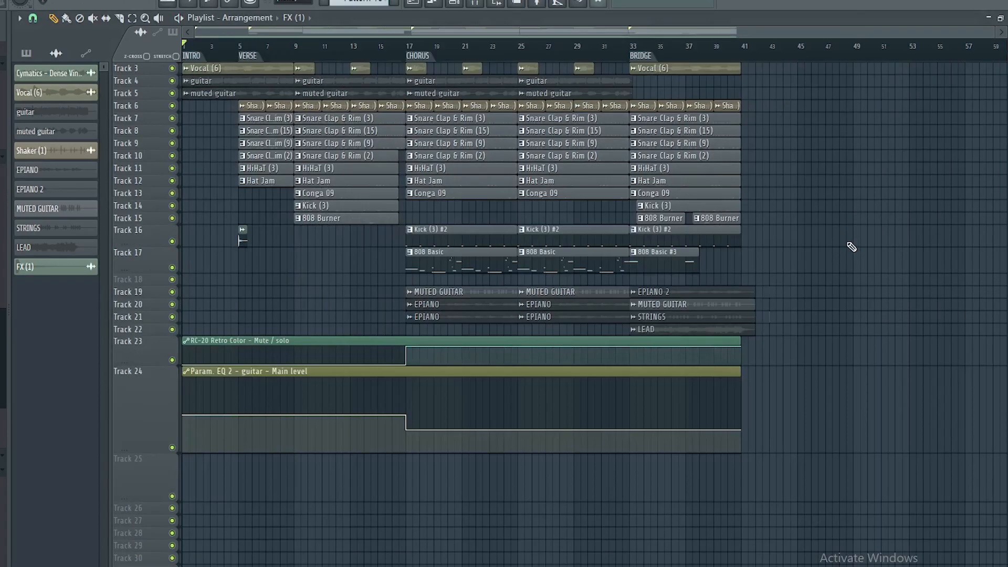
key(space)
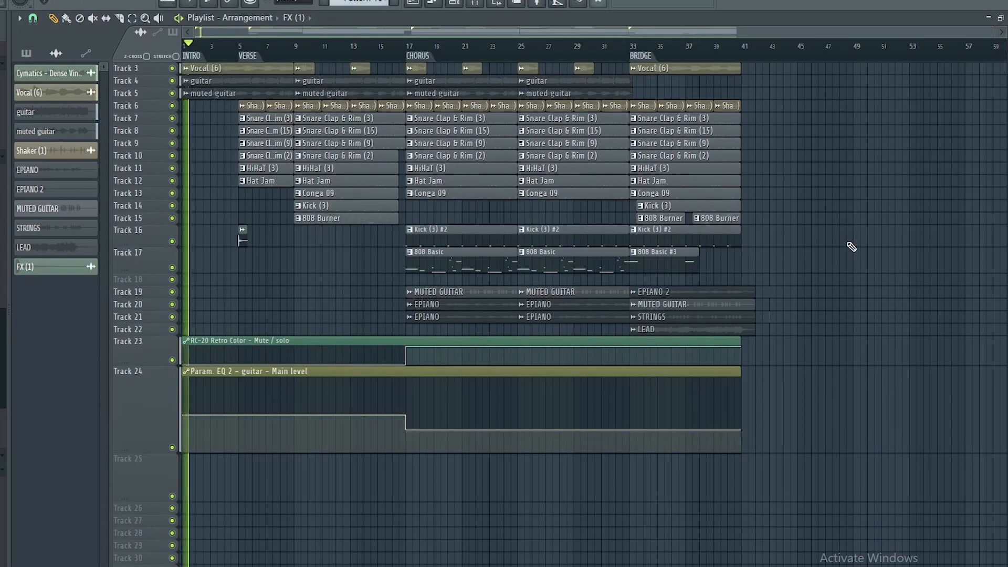